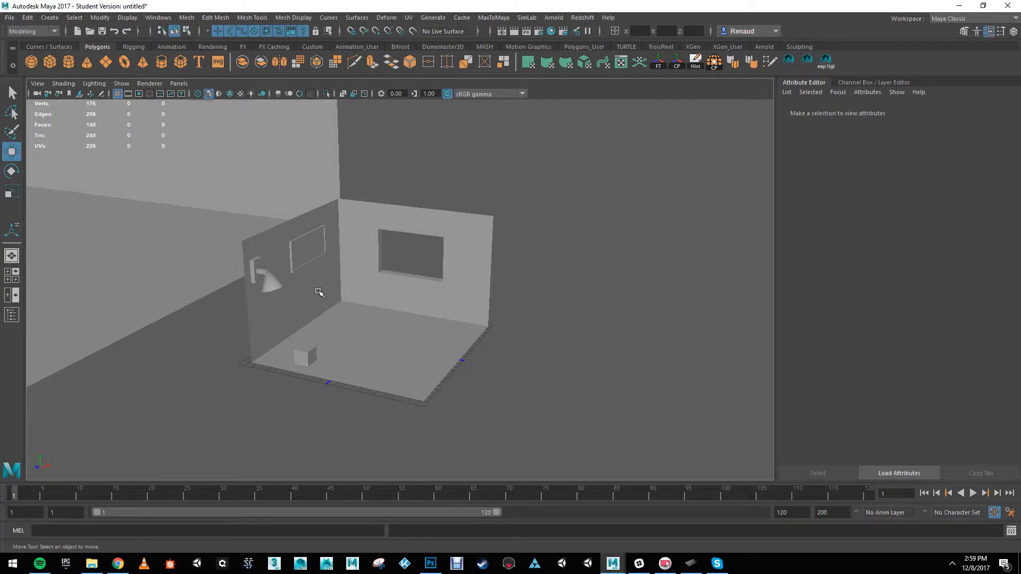
Step: Open the Arnold RenderView and reframe the small room with the wall lamp in the perspective view
alt+drag(426, 212, 300, 244)
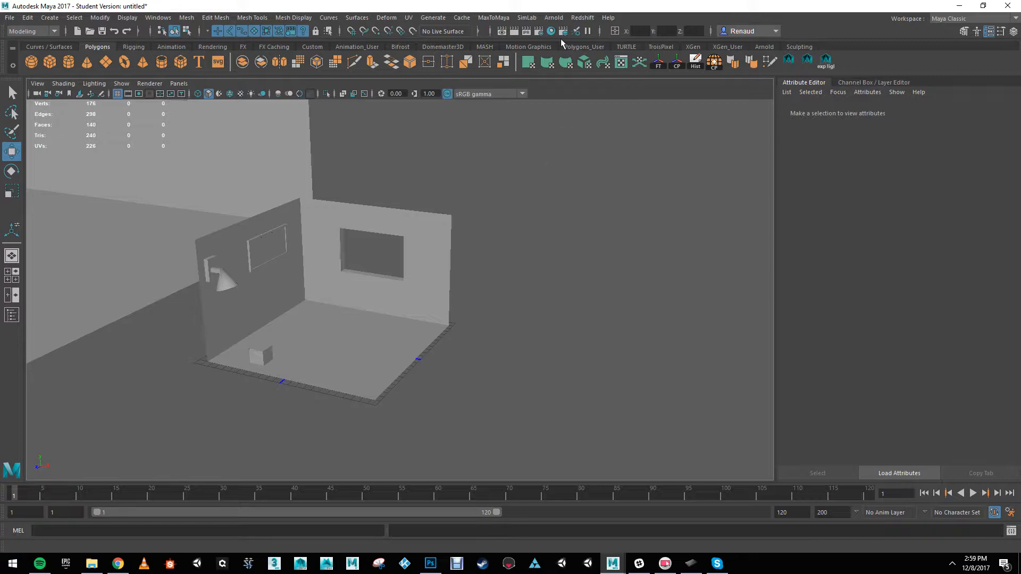
click(554, 18)
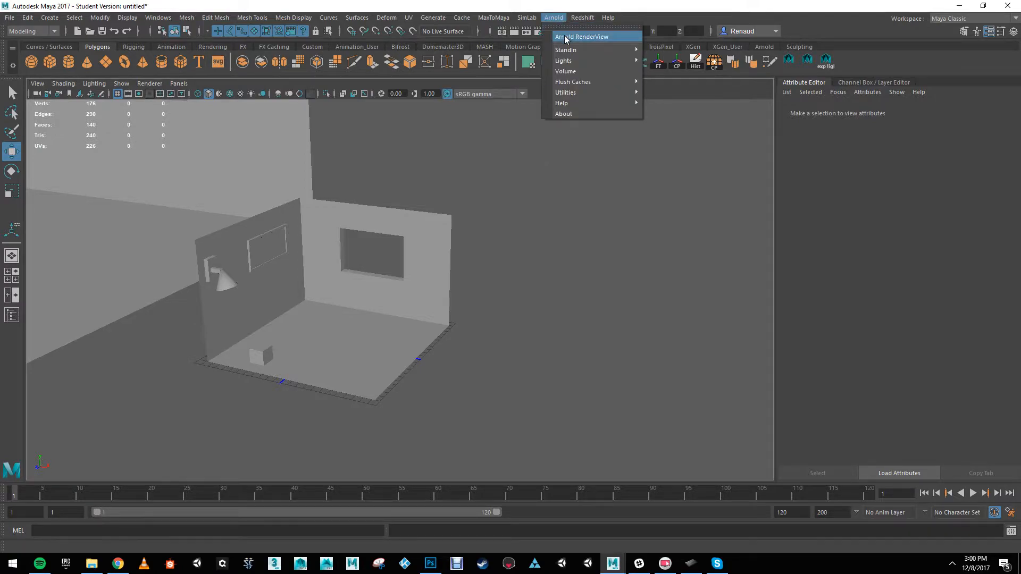
click(566, 37)
alt+right_drag(275, 282, 213, 313)
alt+middle_drag(285, 312, 344, 355)
alt+drag(344, 355, 325, 360)
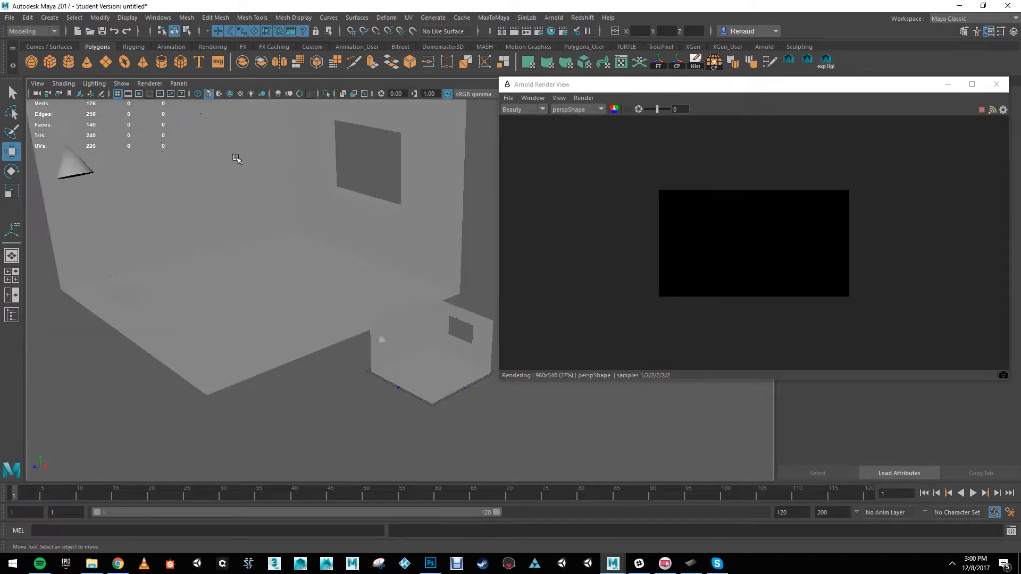
alt+drag(327, 284, 372, 277)
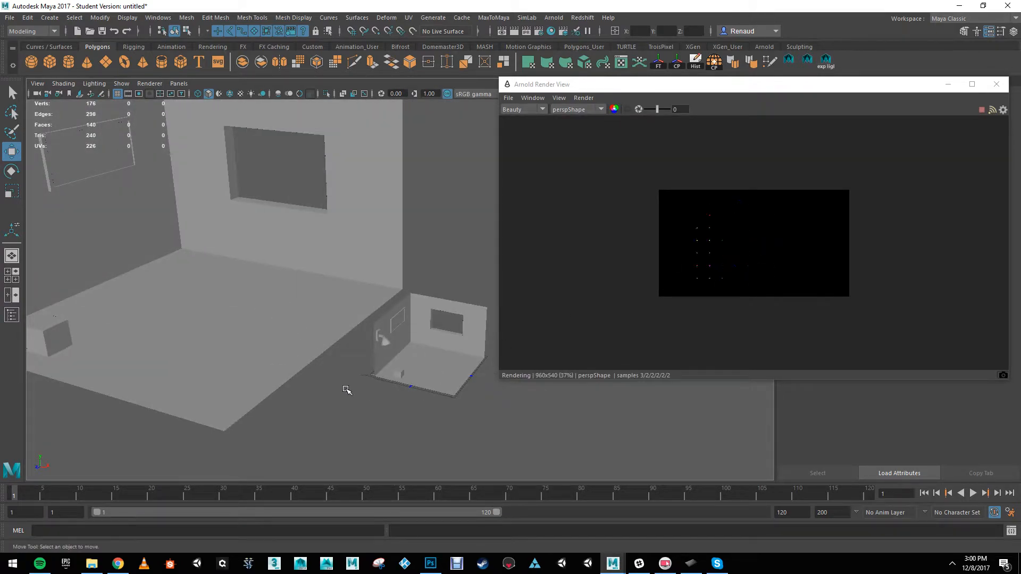
alt+middle_drag(298, 338, 165, 248)
alt+right_drag(165, 248, 225, 257)
alt+middle_drag(226, 257, 346, 353)
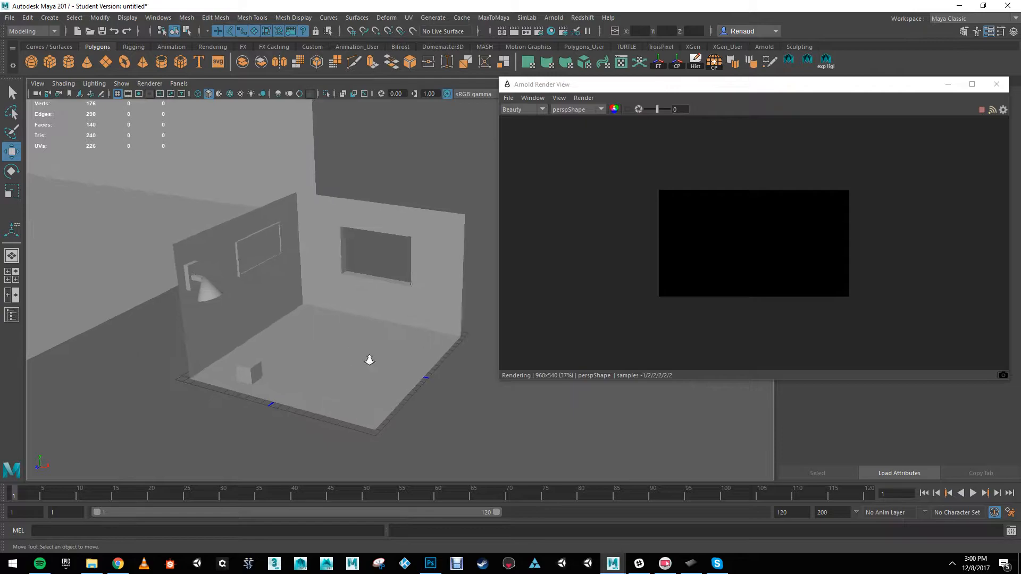
alt+right_drag(347, 353, 325, 304)
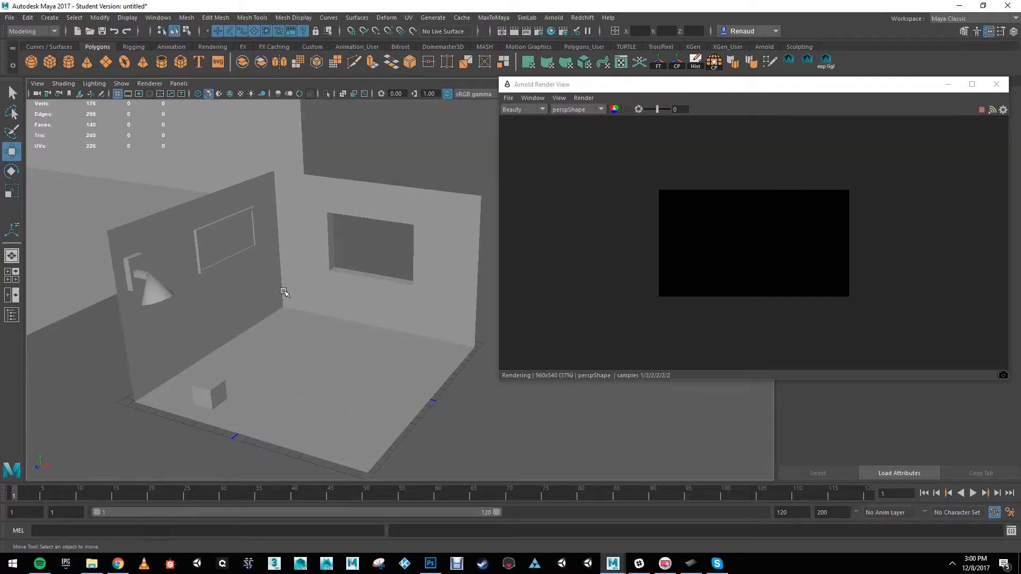
Step: Create a directional light in the room, enlarge its symbol and rotate it to point down at the floor
click(211, 47)
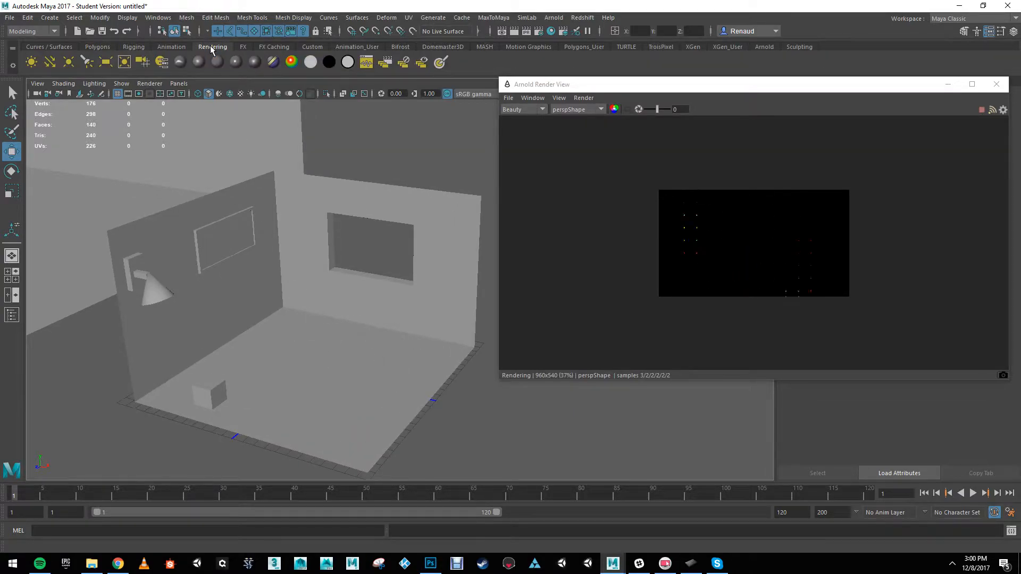
click(50, 62)
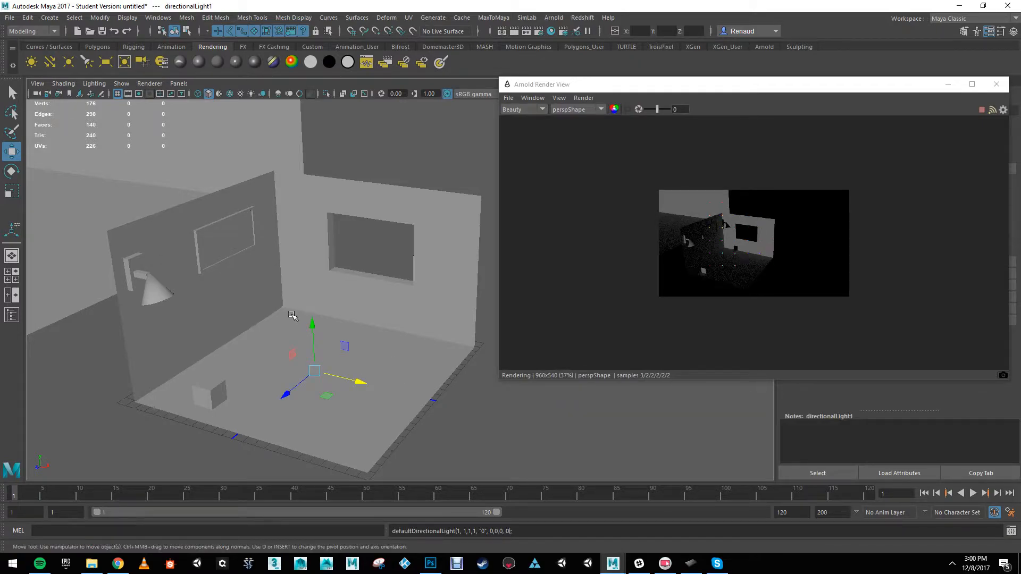
drag(311, 324, 323, 350)
key(e)
key(r)
key(w)
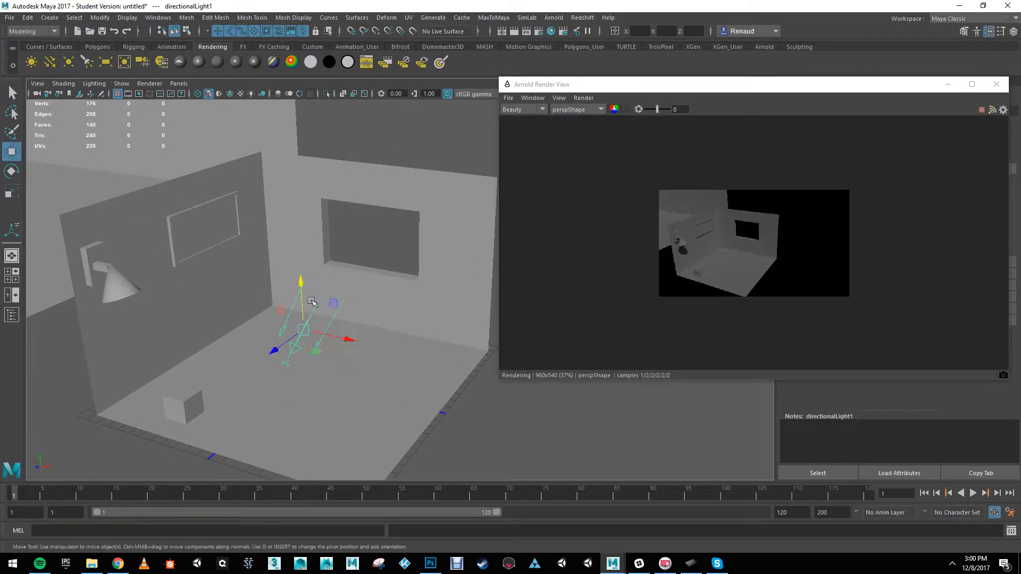
Step: Reposition the directional light above the floor and rotate it to shine steeply down, casting the wall lamp's shadow
drag(302, 283, 304, 258)
mouse_move(275, 324)
mouse_down()
mouse_move(168, 396)
mouse_move(288, 331)
mouse_up()
key(ctrl+z)
key(e)
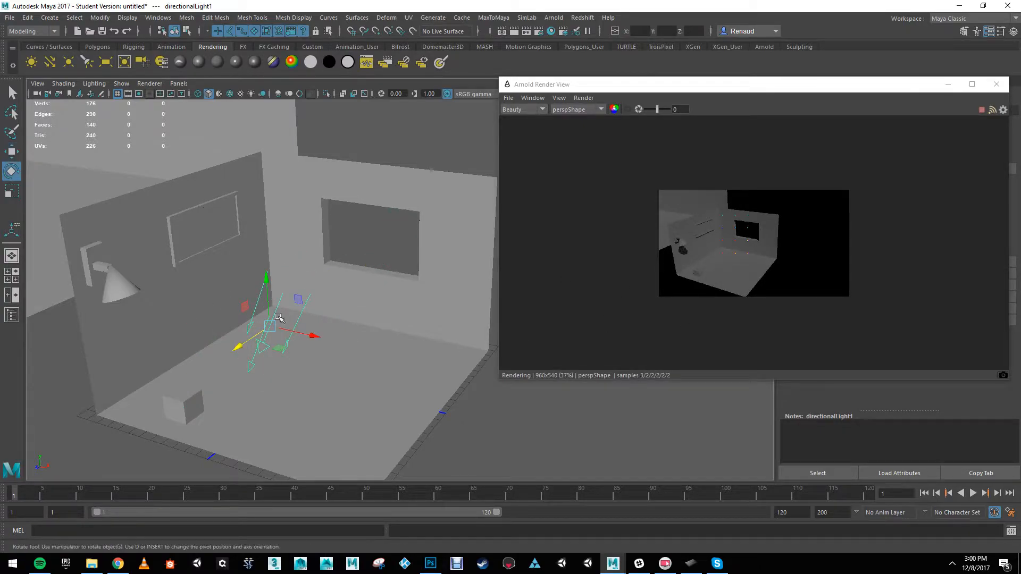
mouse_move(264, 297)
mouse_down()
mouse_move(287, 321)
mouse_move(274, 299)
mouse_move(276, 320)
mouse_move(282, 293)
mouse_up()
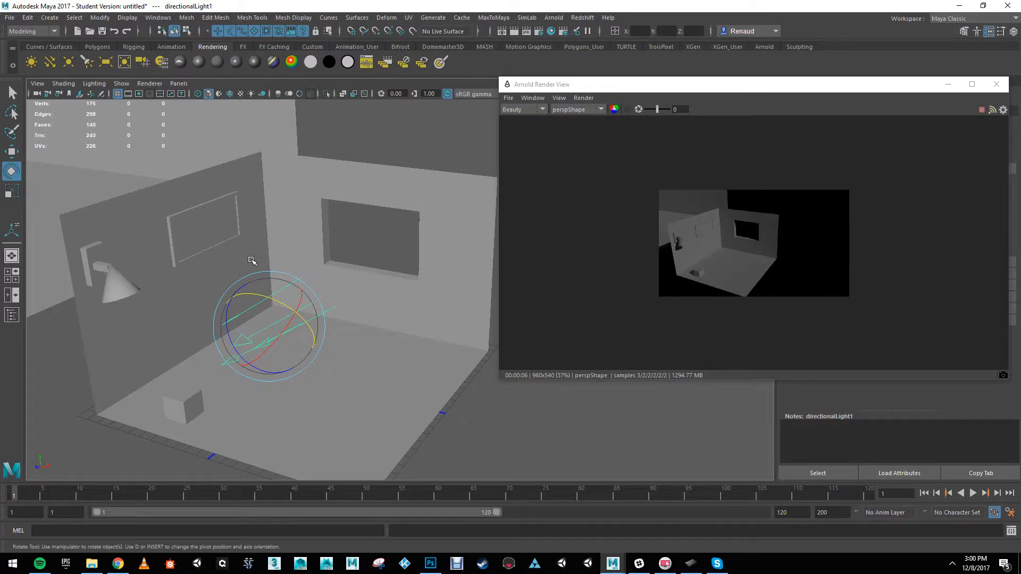
drag(278, 302, 245, 293)
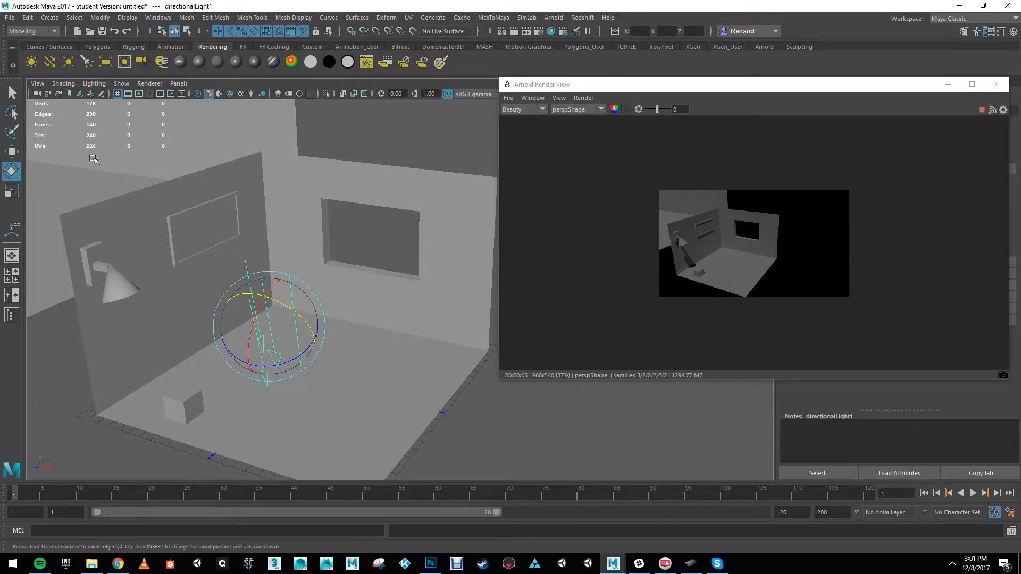
Step: Try a point light slightly above the floor near the window wall, and remove it from the scene
click(68, 62)
key(w)
drag(303, 337, 302, 325)
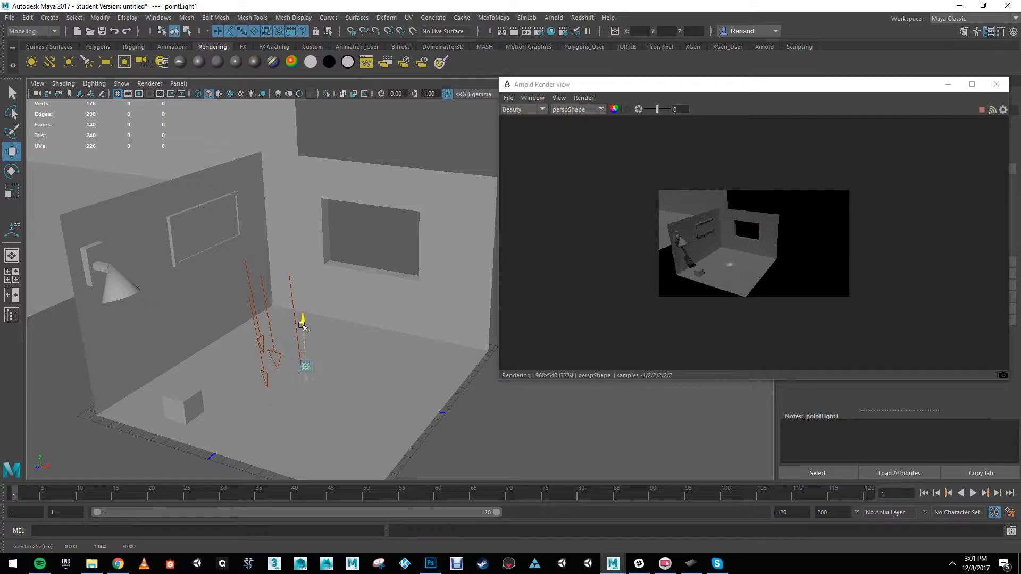
drag(322, 392, 408, 369)
mouse_move(389, 301)
mouse_down()
mouse_move(390, 269)
mouse_move(395, 300)
mouse_move(395, 291)
mouse_up()
alt+right_drag(404, 318, 450, 335)
mouse_move(379, 311)
mouse_down()
mouse_move(386, 287)
mouse_move(388, 330)
mouse_move(393, 317)
mouse_up()
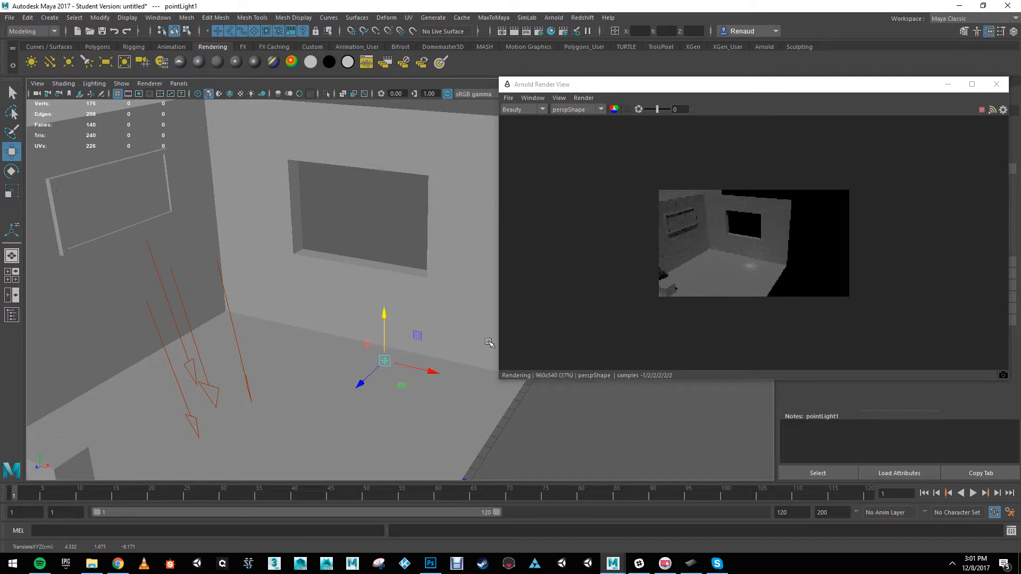
alt+right_drag(474, 338, 294, 318)
alt+middle_drag(294, 318, 304, 315)
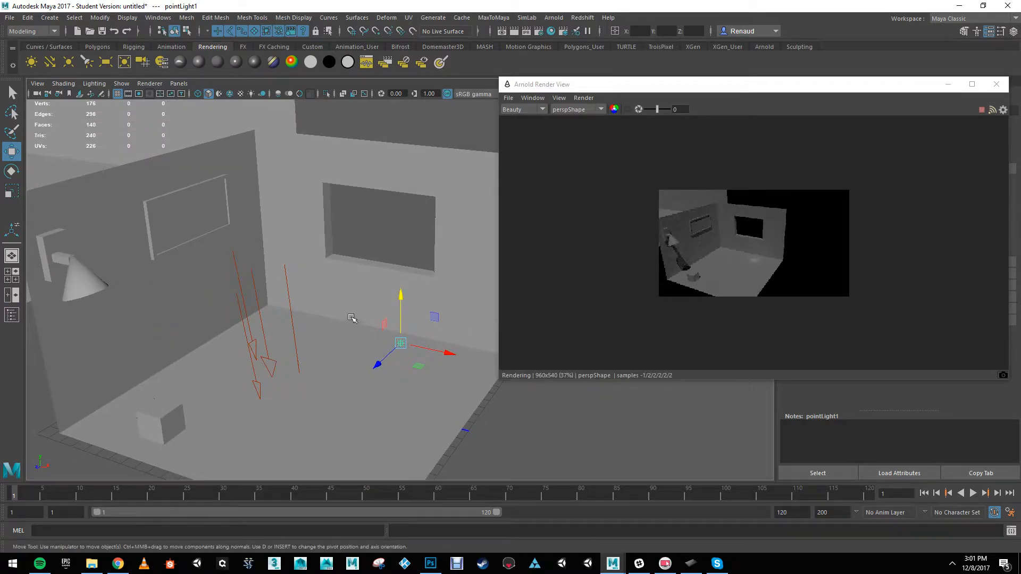
click(164, 153)
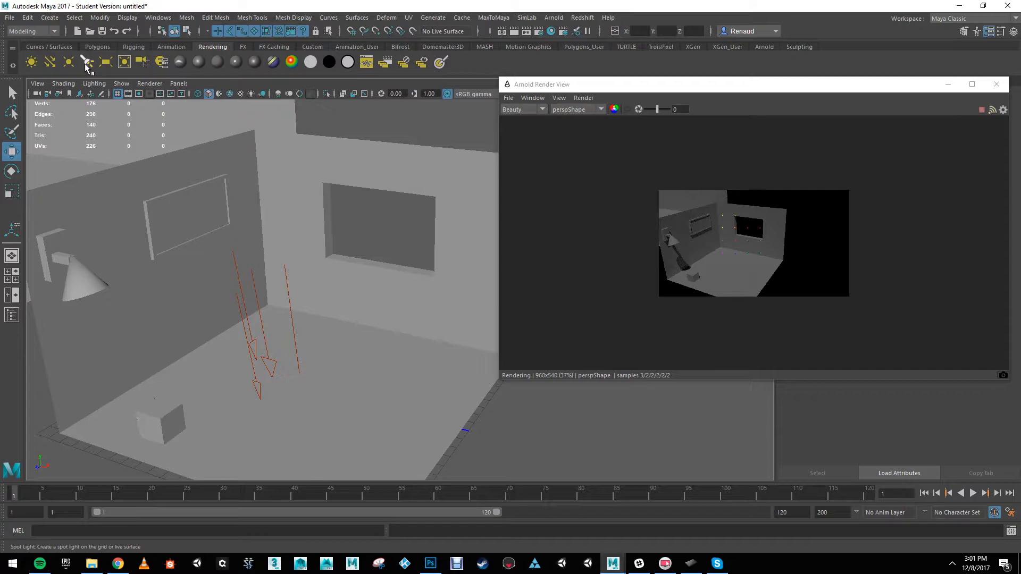
Step: Create a spot light, enlarge it, raise it above the floor and aim it across the room
click(86, 64)
drag(299, 367, 305, 310)
key(e)
key(r)
key(e)
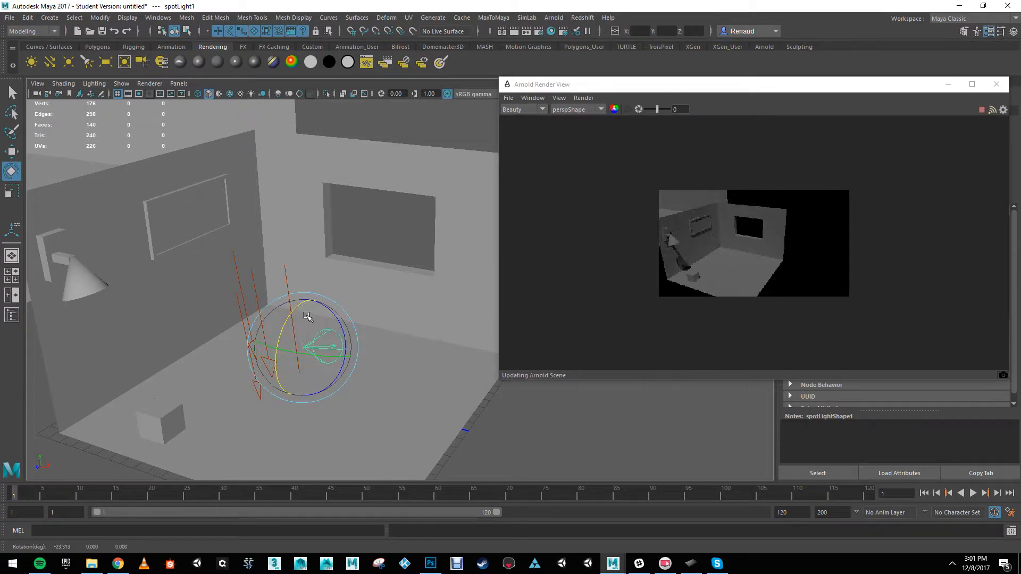
key(w)
drag(346, 366, 371, 372)
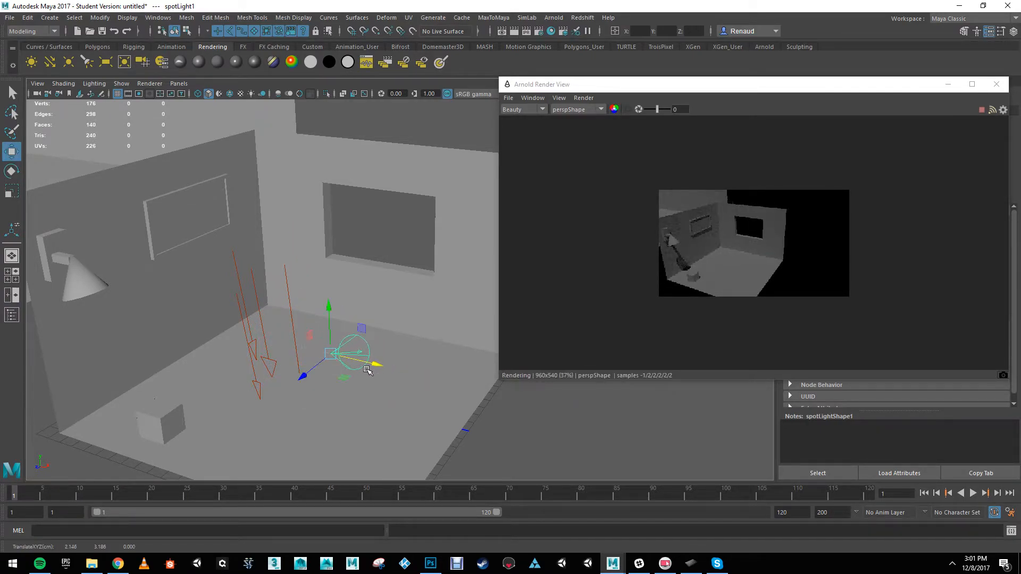
Step: Turn on viewport lighting and shadows, and move the spot light behind the small cube, to about X -4, Y 4.2, Z 14.3
click(250, 93)
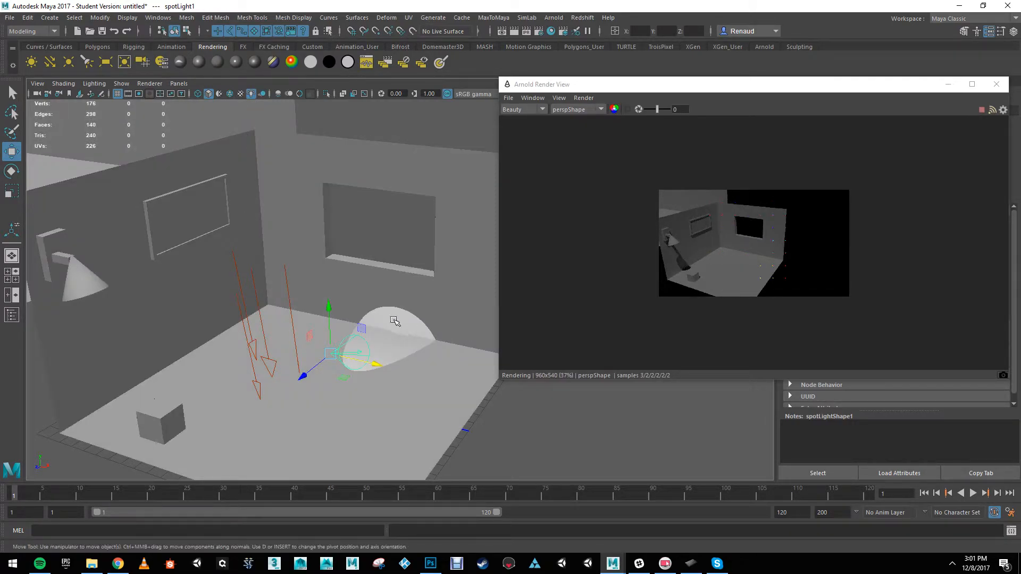
mouse_move(328, 304)
mouse_down()
mouse_move(326, 279)
mouse_move(326, 291)
mouse_up()
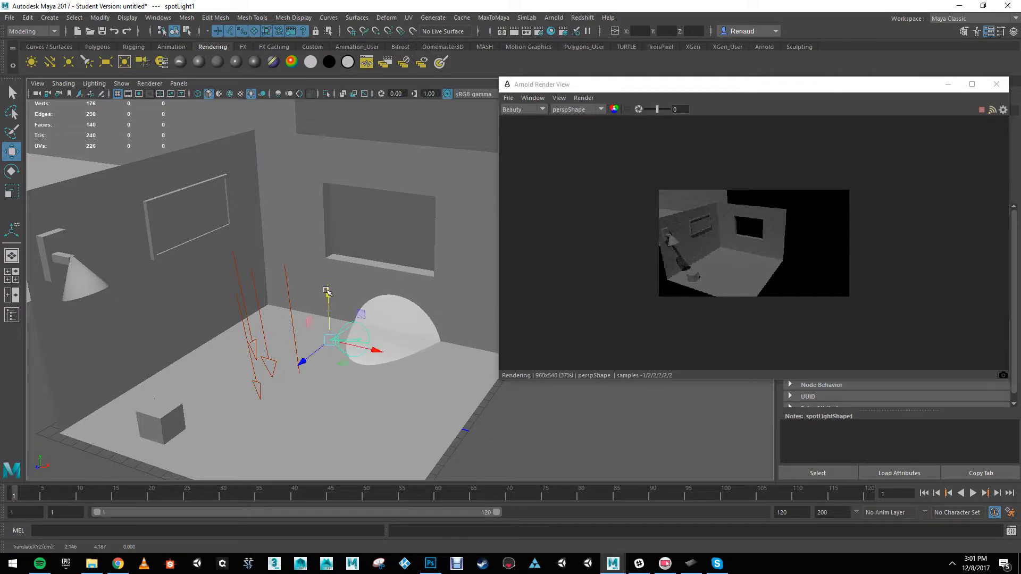
click(263, 95)
drag(302, 362, 149, 444)
drag(248, 463, 60, 445)
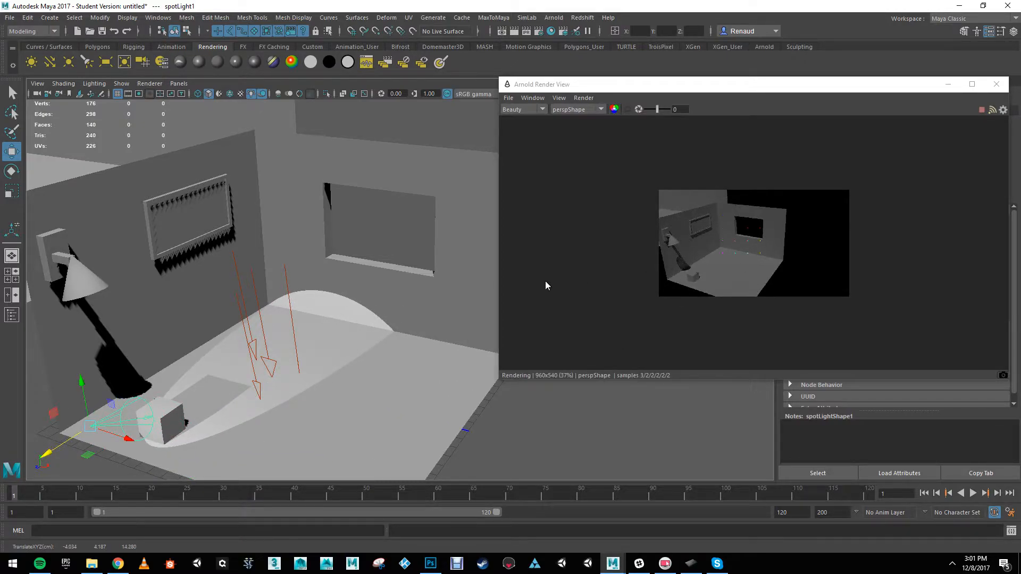
Step: Enlarge the rendered image and move the render window off the spot light's attributes
alt+right_drag(704, 244, 850, 341)
alt+middle_drag(311, 354, 479, 272)
alt+drag(367, 329, 309, 343)
alt+middle_drag(338, 334, 308, 365)
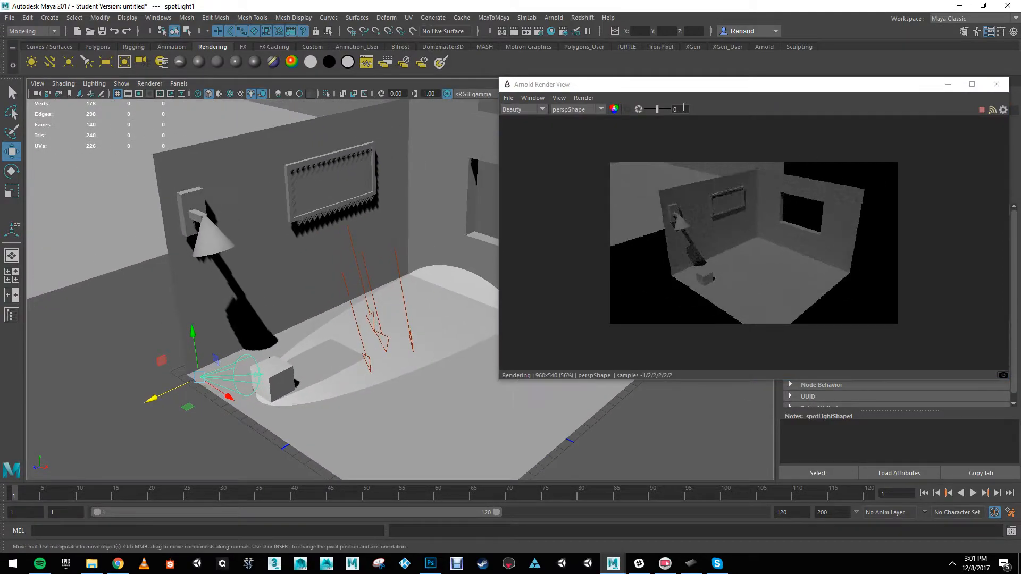
drag(704, 84, 485, 78)
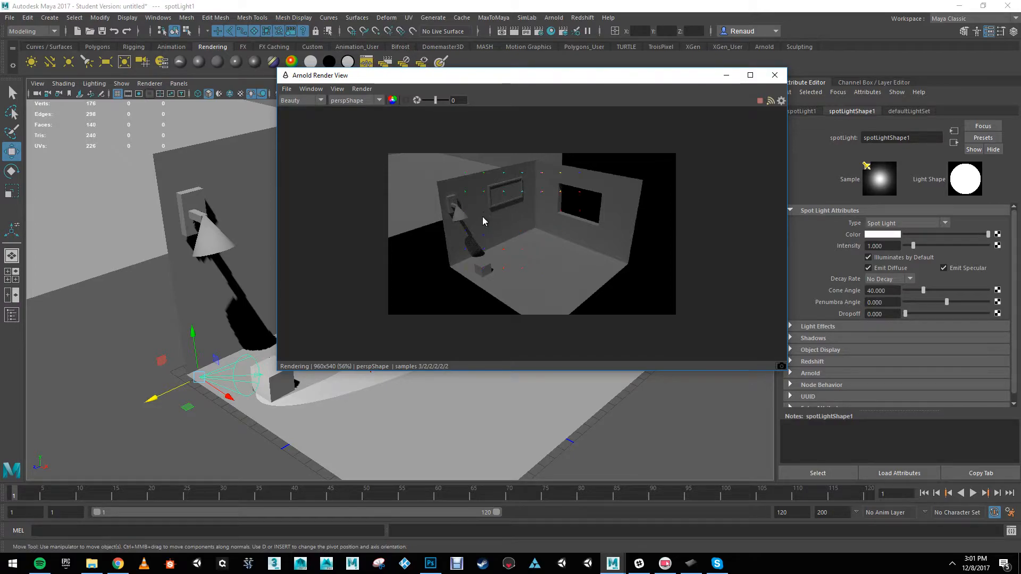
Step: Set the spot light's intensity to 100
drag(913, 245, 989, 250)
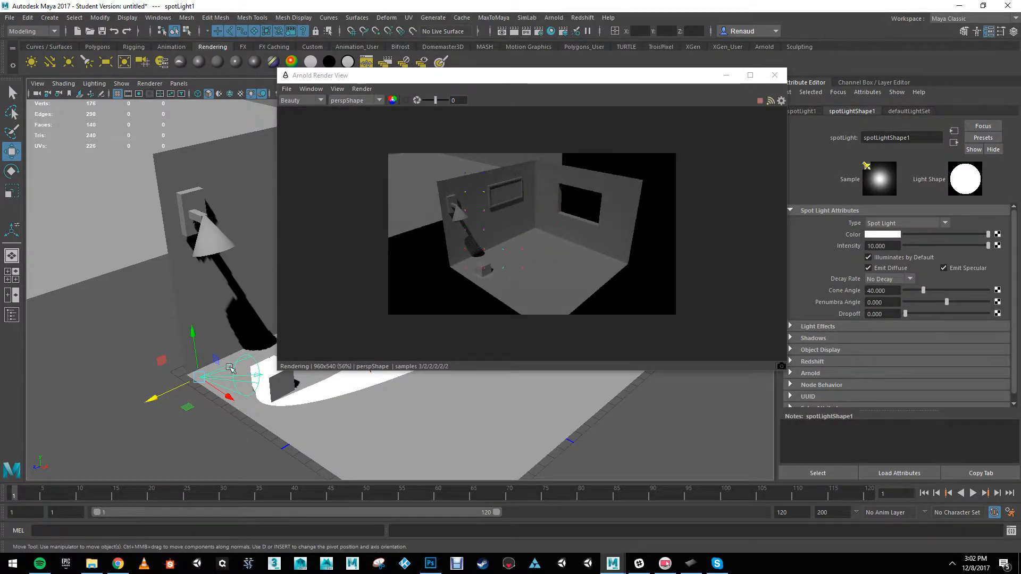
alt+middle_drag(208, 373, 170, 377)
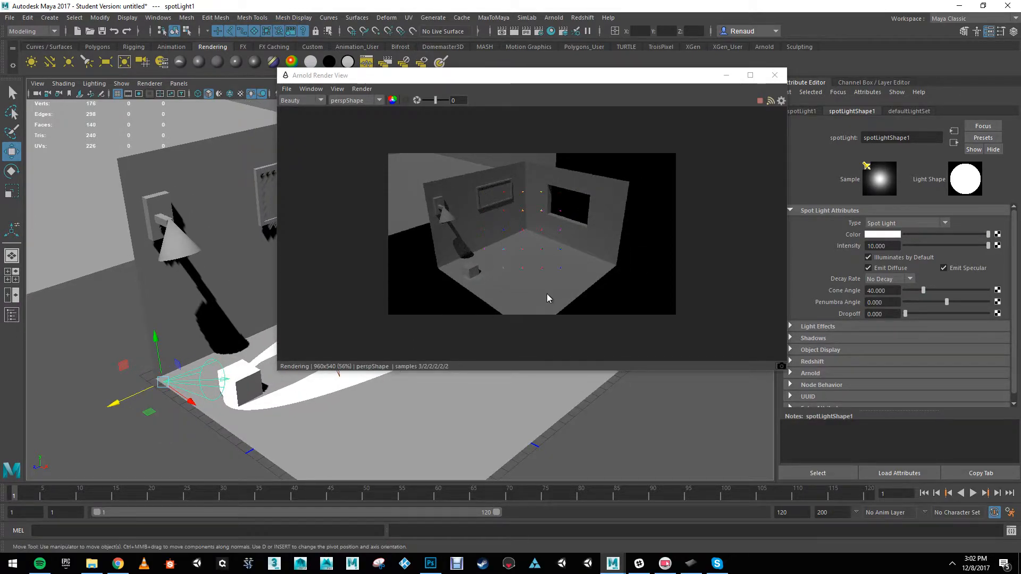
double_click(896, 246)
text(100)
key(Return)
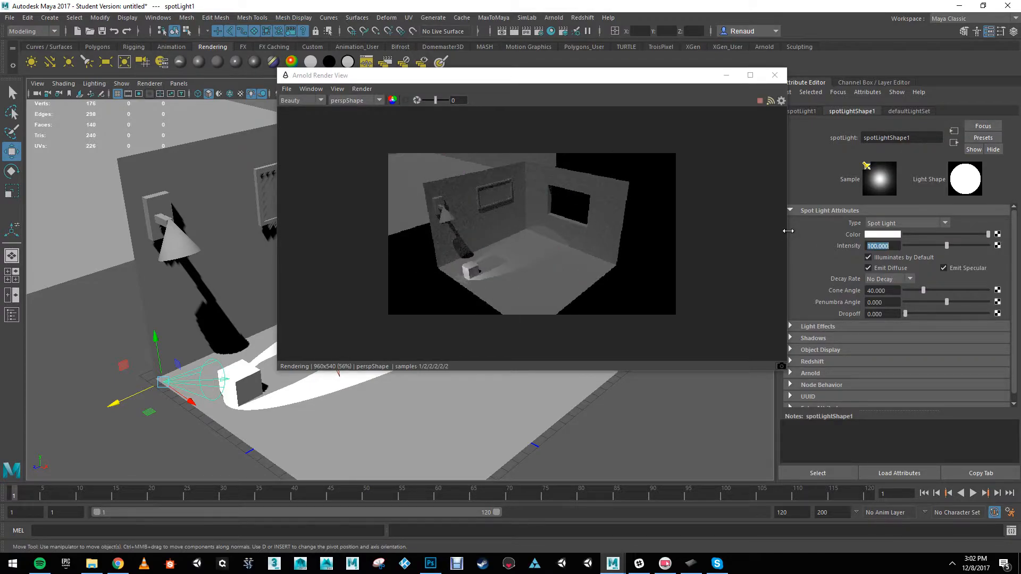
Step: Raise the spot light toward lamp height and rotate it to point down at the floor
drag(156, 334, 240, 271)
key(e)
key(w)
alt+drag(237, 337, 143, 320)
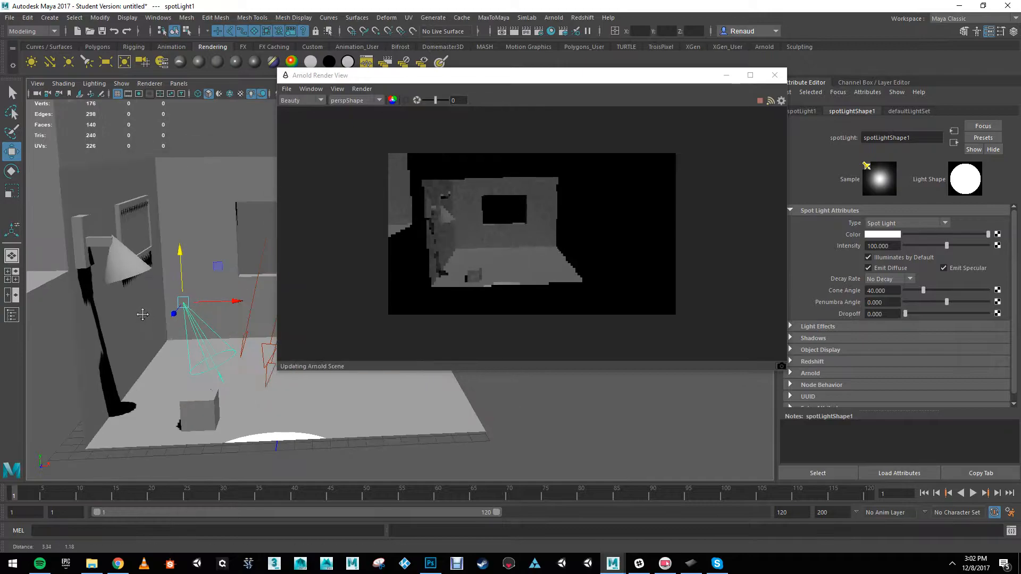
alt+middle_drag(143, 319, 139, 323)
Step: Move the spot light over to the wall lamp's shade, to about X -7.2, Y 10.8, Z 10.2
drag(213, 271, 146, 221)
alt+drag(172, 305, 91, 343)
alt+middle_drag(155, 356, 156, 399)
drag(143, 257, 210, 268)
drag(158, 222, 142, 291)
alt+drag(157, 315, 215, 230)
drag(192, 264, 222, 250)
drag(257, 210, 248, 223)
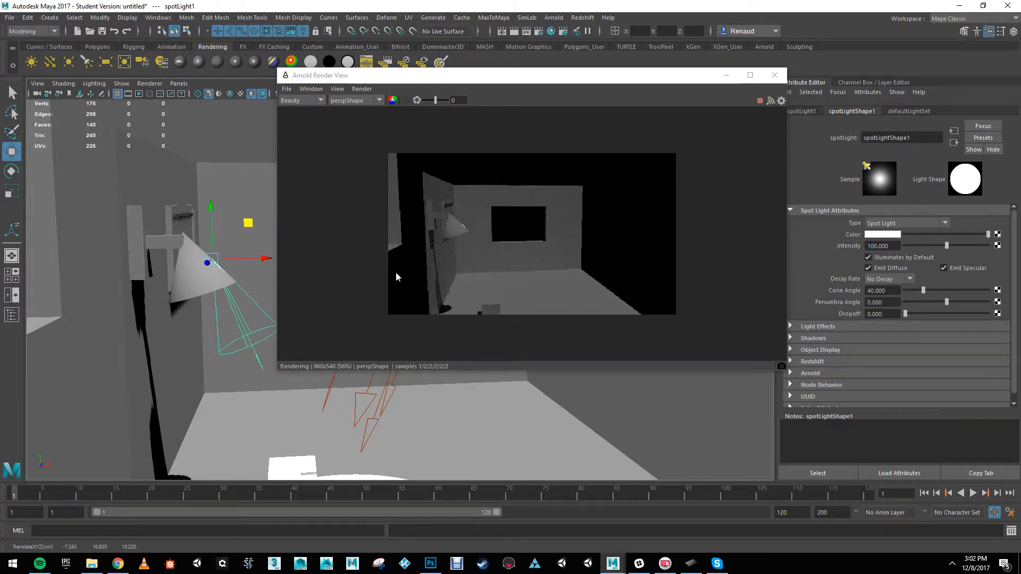
Step: Fit the spot light inside the top of the lampshade, at about X -8.2, Y 11.2, Z 10.2
alt+middle_drag(192, 236, 183, 215)
drag(235, 204, 170, 178)
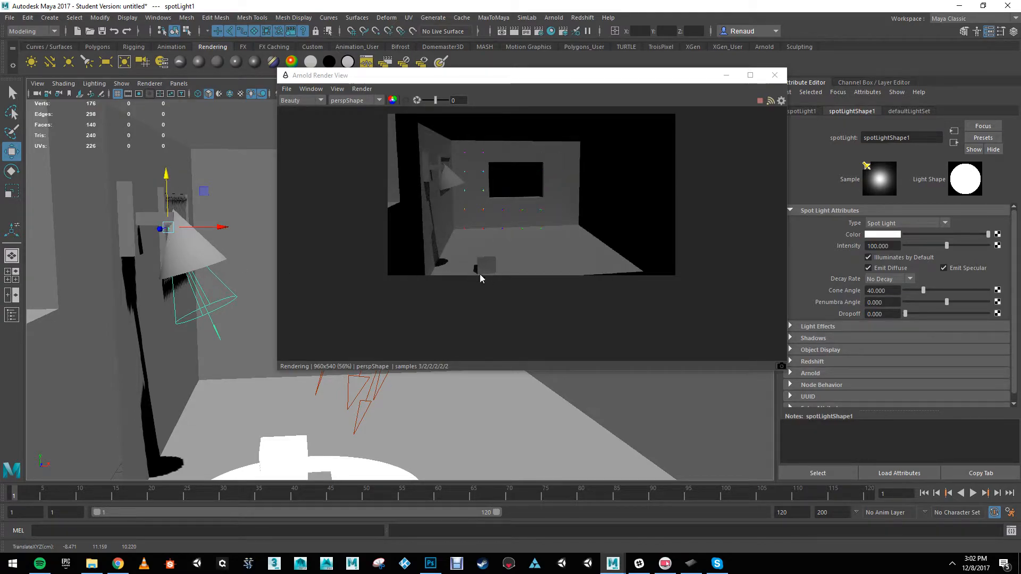
alt+middle_drag(186, 420, 217, 340)
alt+drag(216, 340, 209, 337)
drag(233, 190, 243, 188)
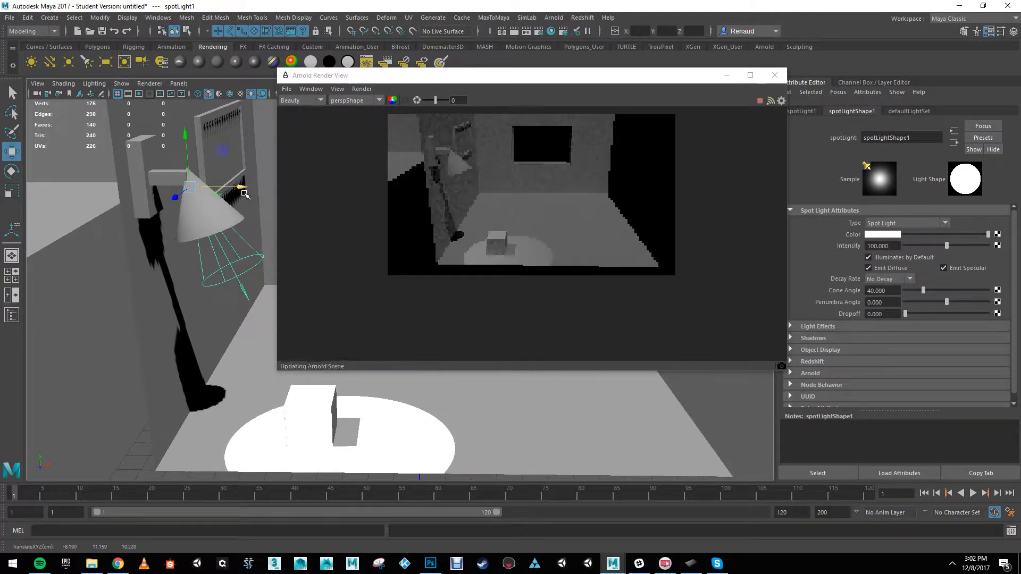
alt+drag(203, 273, 225, 259)
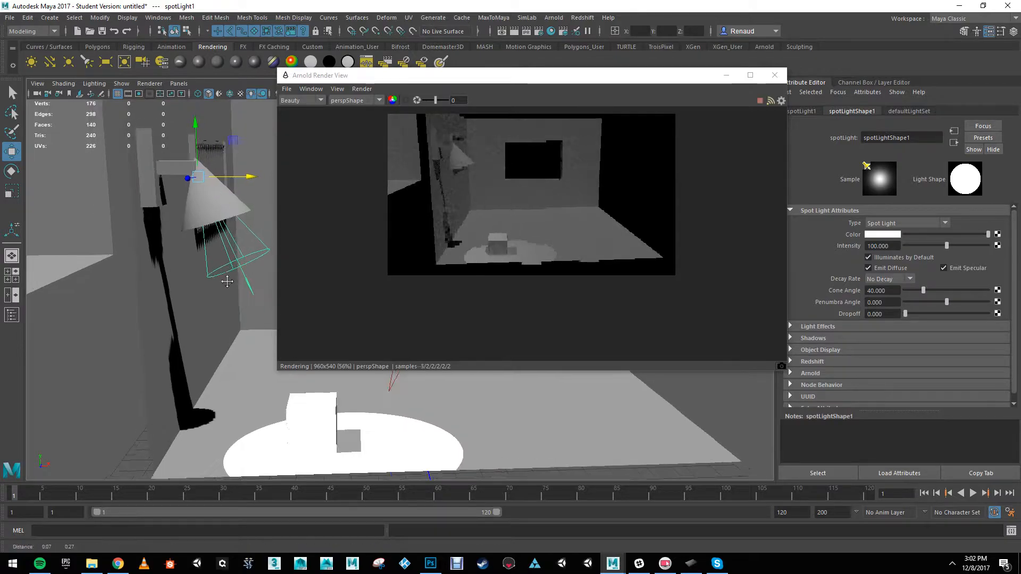
alt+drag(253, 244, 238, 302)
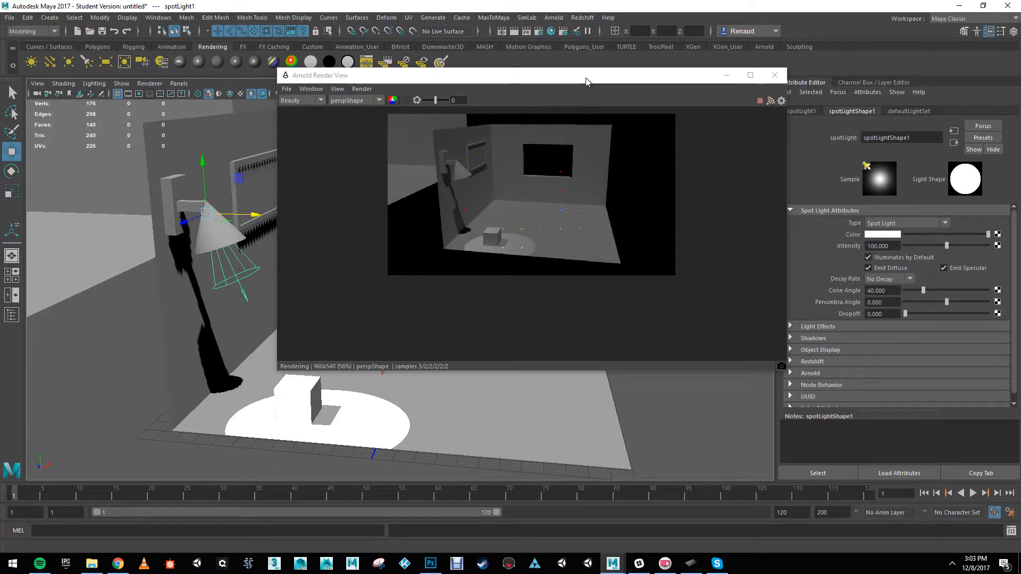
Step: Move the render window clear of the Attribute Editor, and toggle the editor off and back on
drag(595, 79, 572, 79)
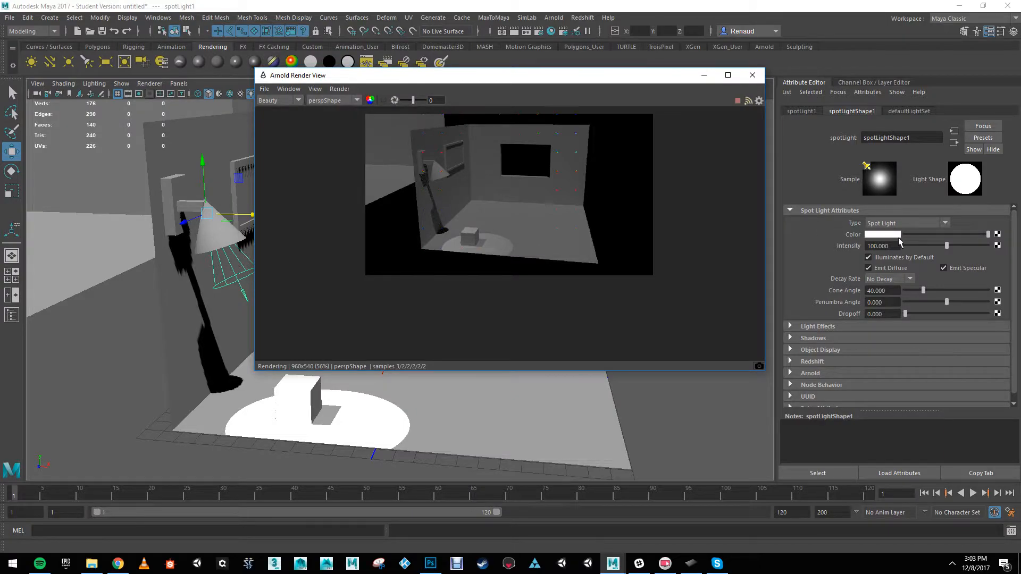
click(992, 32)
click(992, 32)
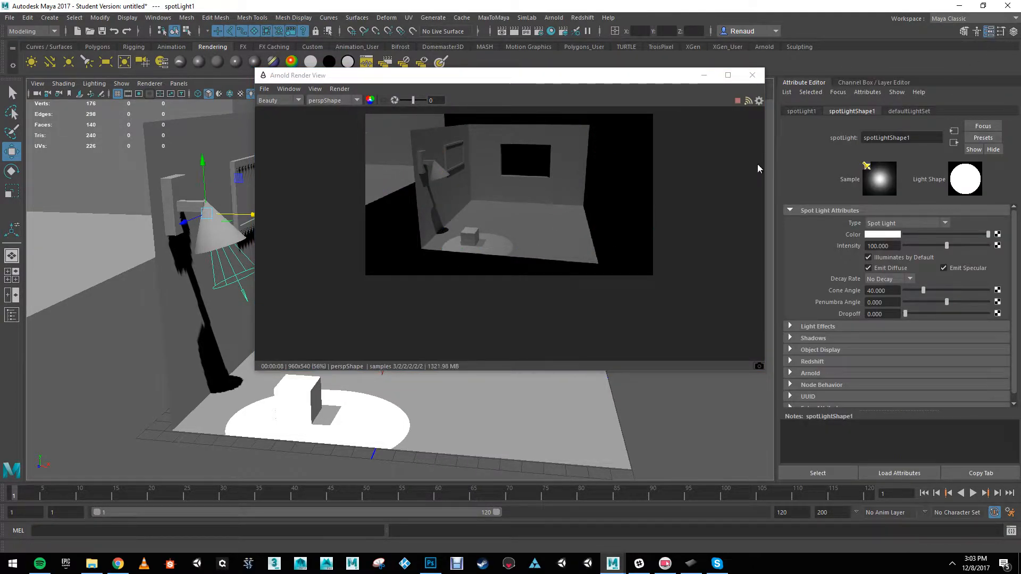
key(ctrl+a)
key(ctrl+a)
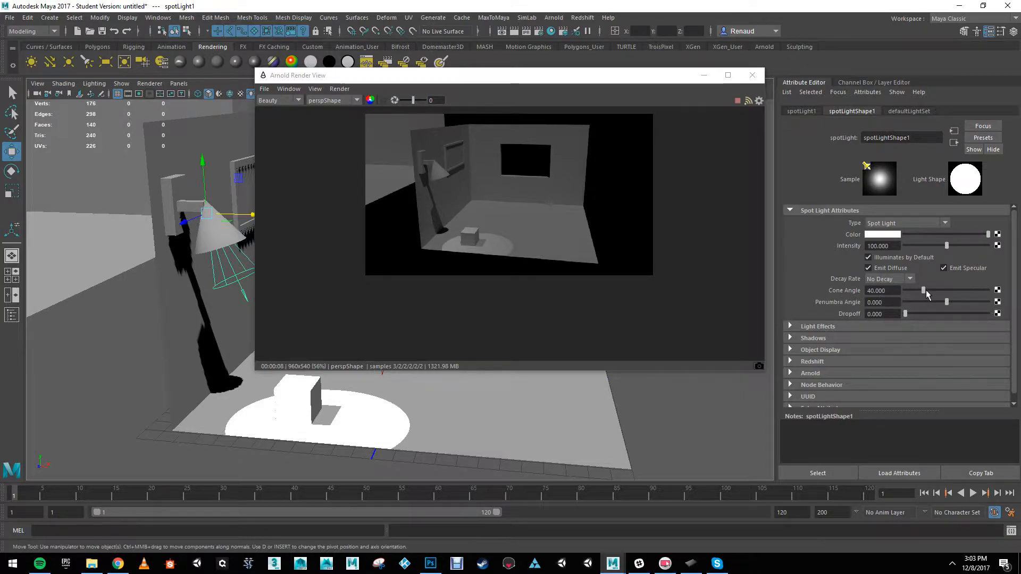
Step: Set the spot light's cone angle to about 67.8 and its penumbra angle to about -6.6
drag(925, 294, 937, 294)
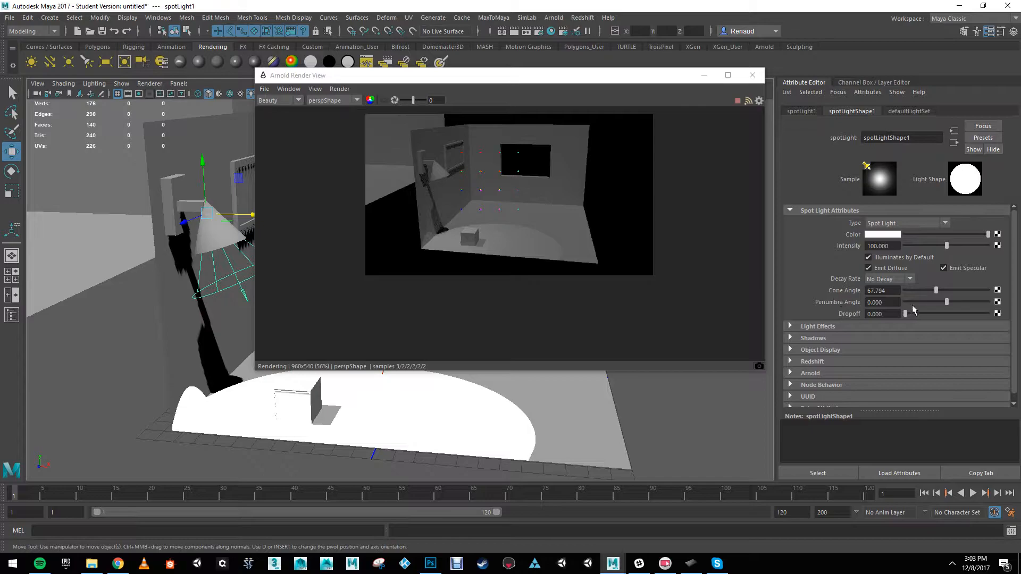
mouse_move(948, 305)
mouse_down()
mouse_move(964, 306)
mouse_move(928, 306)
mouse_up()
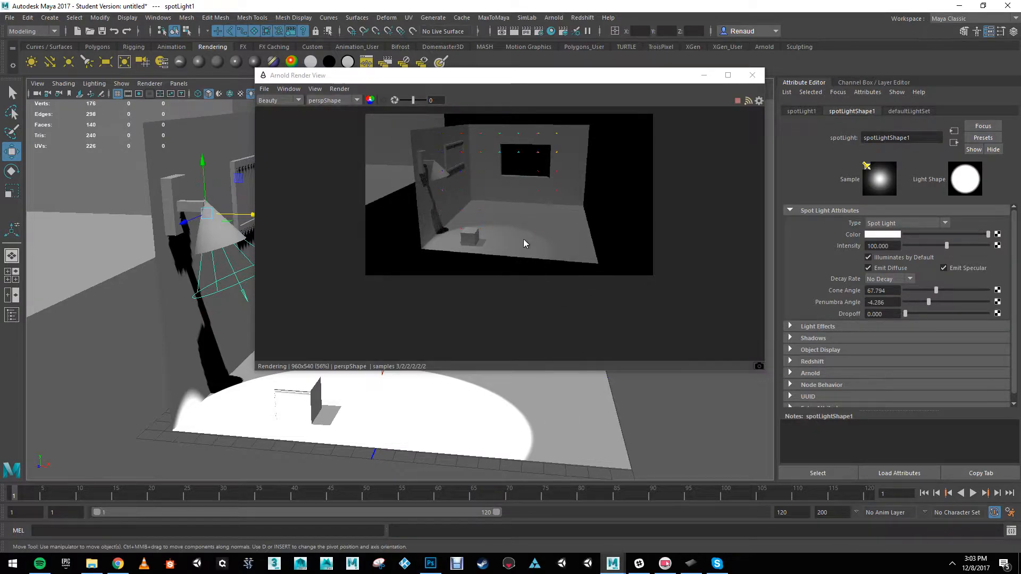
drag(929, 301, 919, 304)
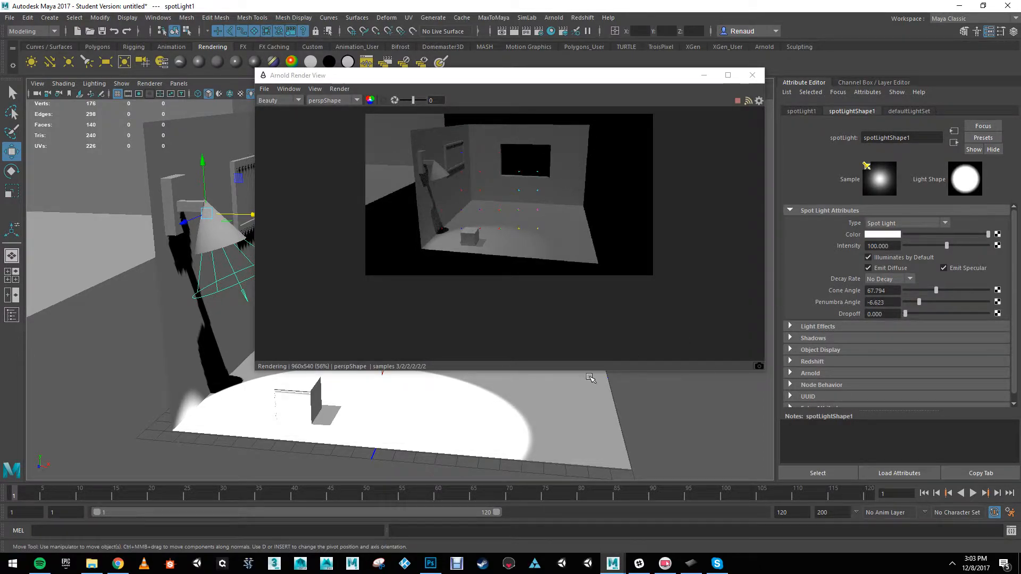
Step: Change the spot light's shadow color to dark blue, at about hue 220, saturation 1.0 and value 0.178
scroll(791, 329, down, 1)
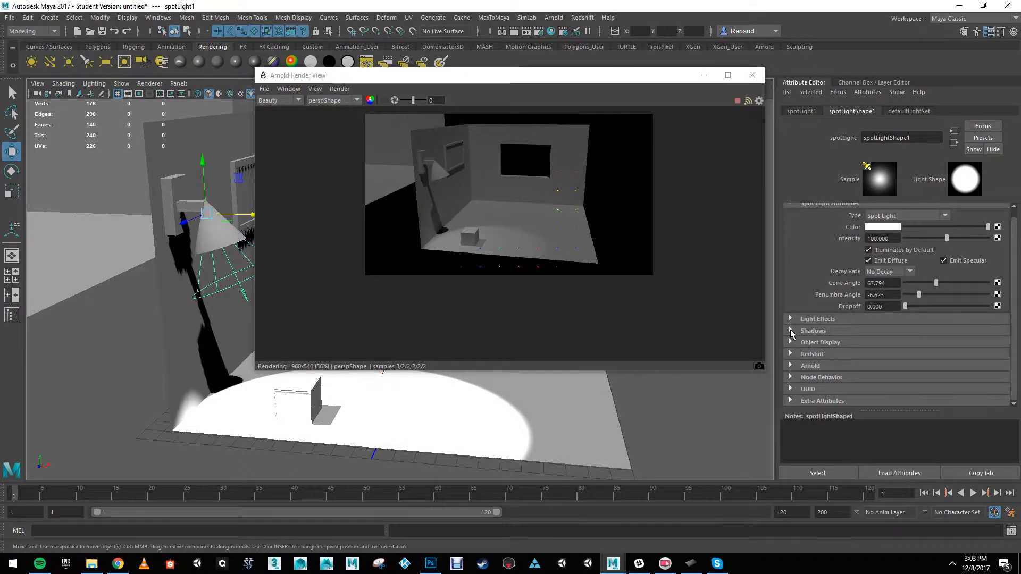
click(791, 331)
scroll(821, 295, down, 3)
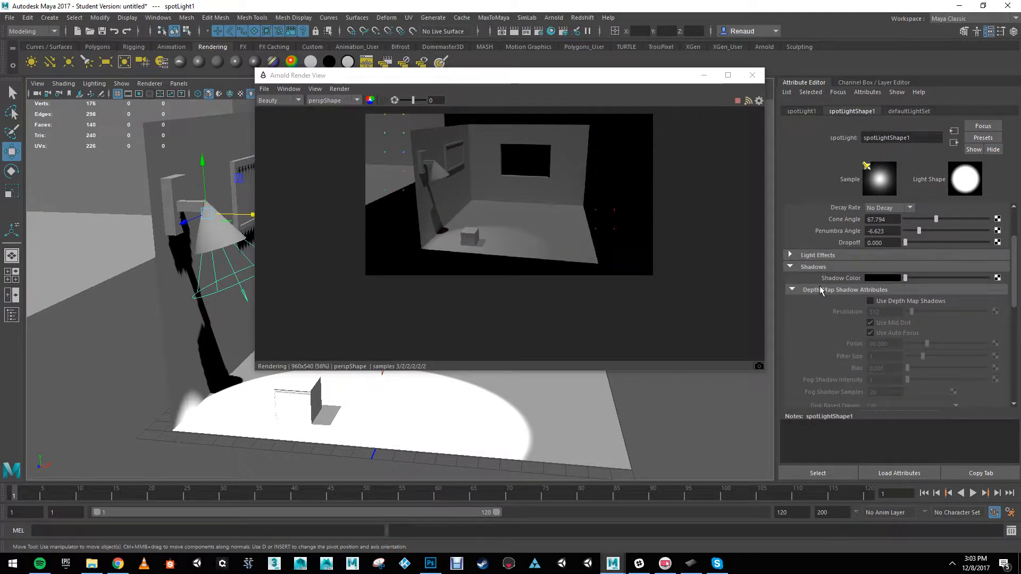
click(886, 278)
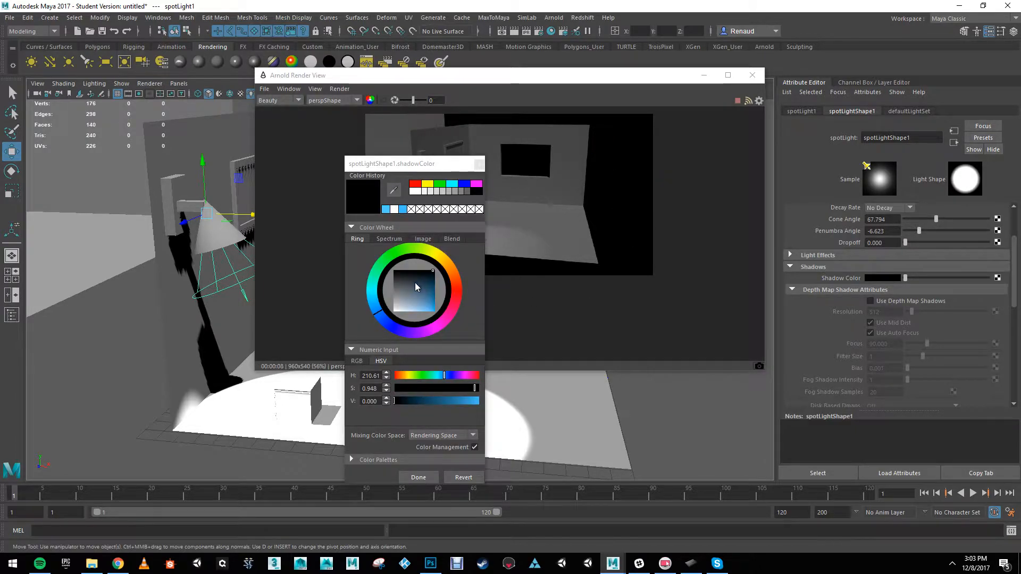
drag(420, 282, 436, 282)
drag(420, 163, 368, 138)
click(380, 272)
drag(380, 269, 385, 266)
drag(324, 292, 327, 295)
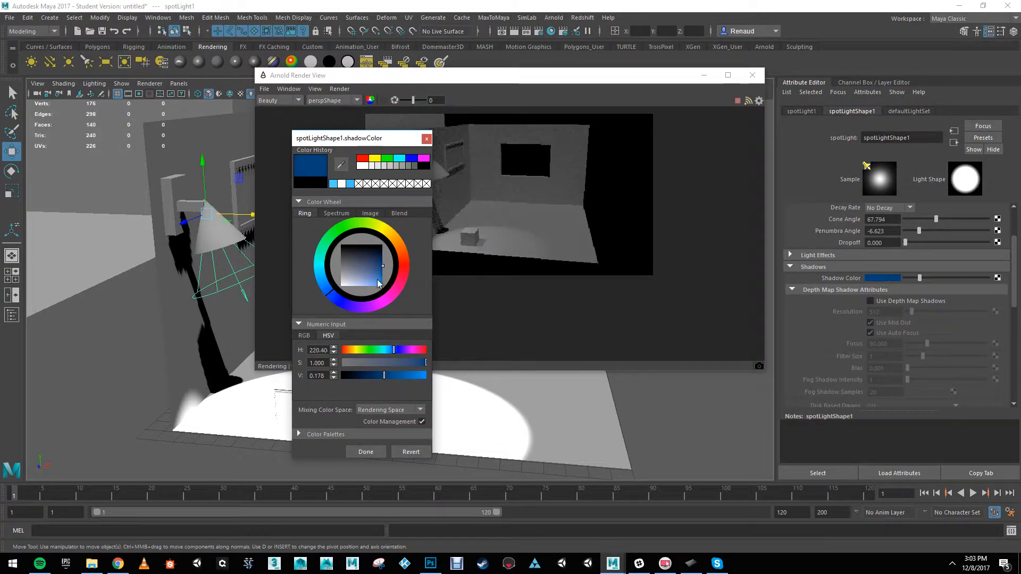
click(374, 456)
Step: Try higher raytrace shadow rays and light radius on the spot light while viewing the cube's shadow up close
scroll(784, 299, down, 3)
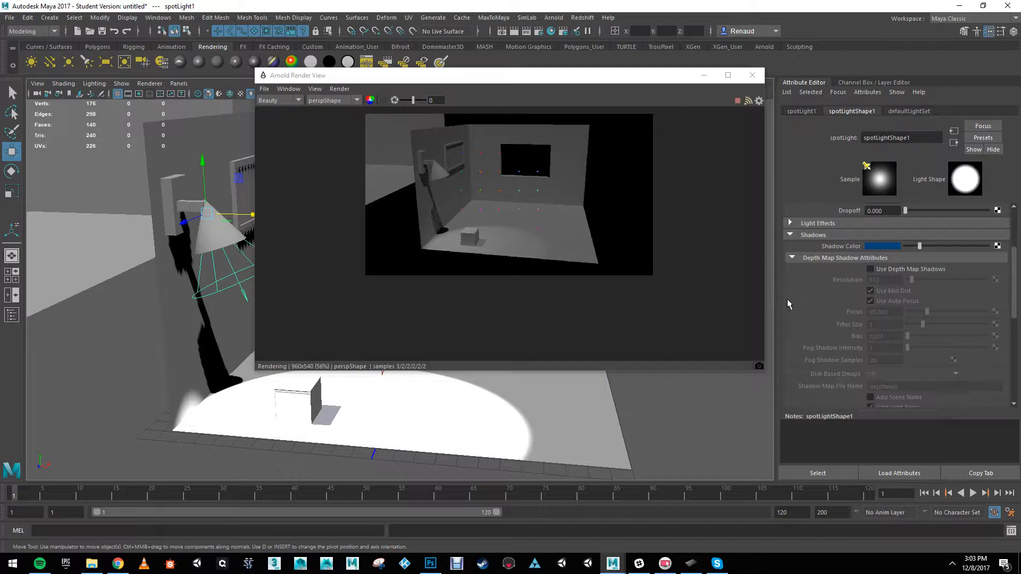
scroll(839, 308, down, 3)
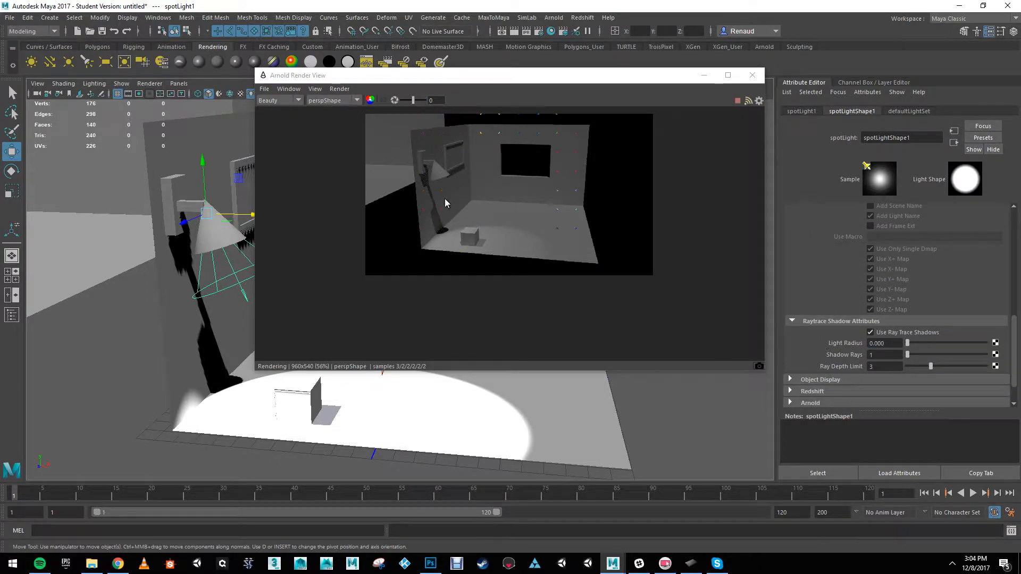
alt+right_drag(414, 420, 394, 455)
alt+middle_drag(394, 456, 417, 314)
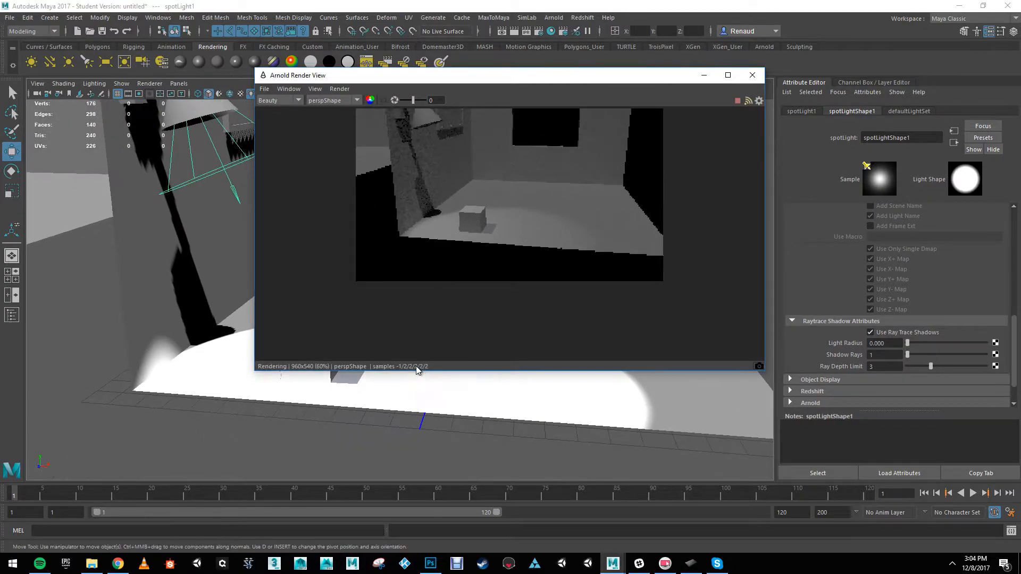
alt+drag(421, 371, 362, 382)
alt+right_drag(364, 384, 409, 410)
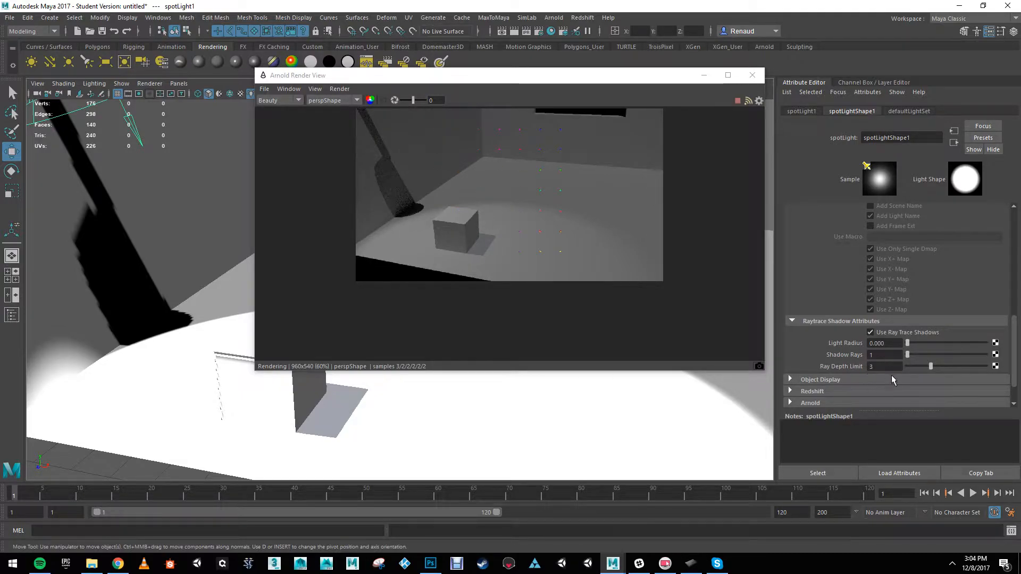
drag(919, 360, 965, 360)
drag(964, 355, 907, 322)
scroll(920, 374, down, 1)
drag(965, 311, 906, 310)
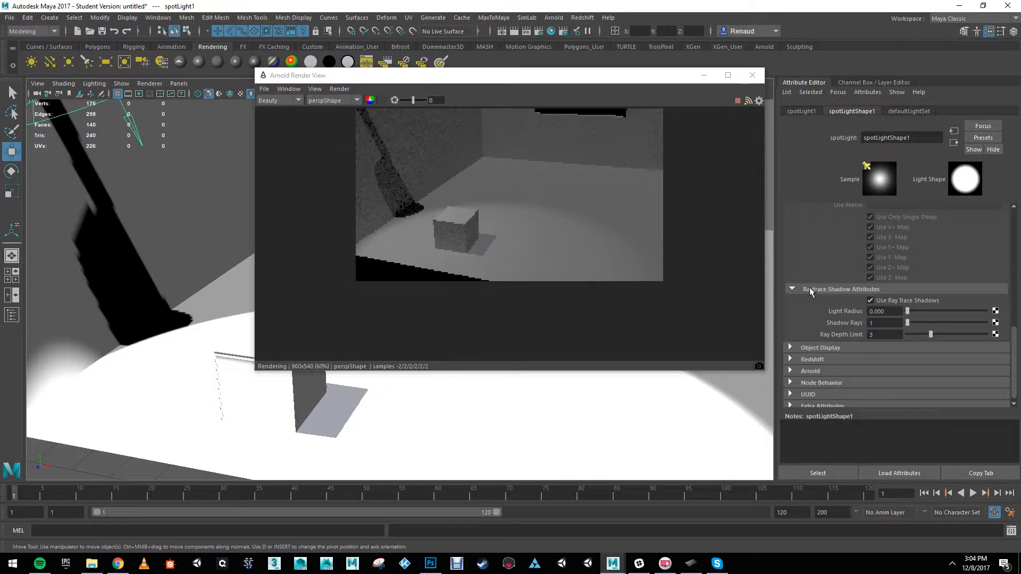
Step: Increase the spot light's Arnold radius to about 3.026 to soften its shadows
click(789, 370)
scroll(840, 370, down, 4)
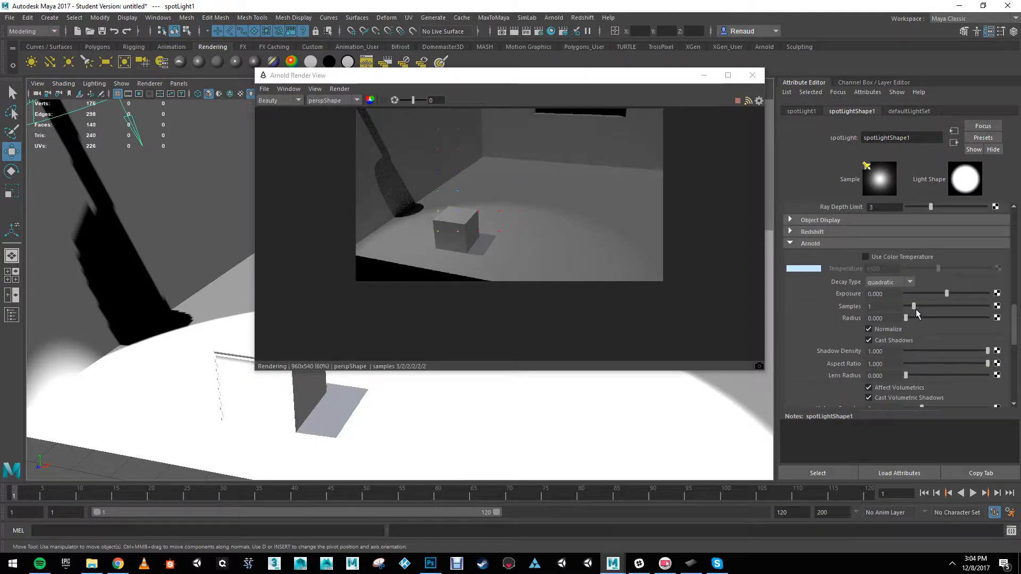
drag(906, 318, 930, 318)
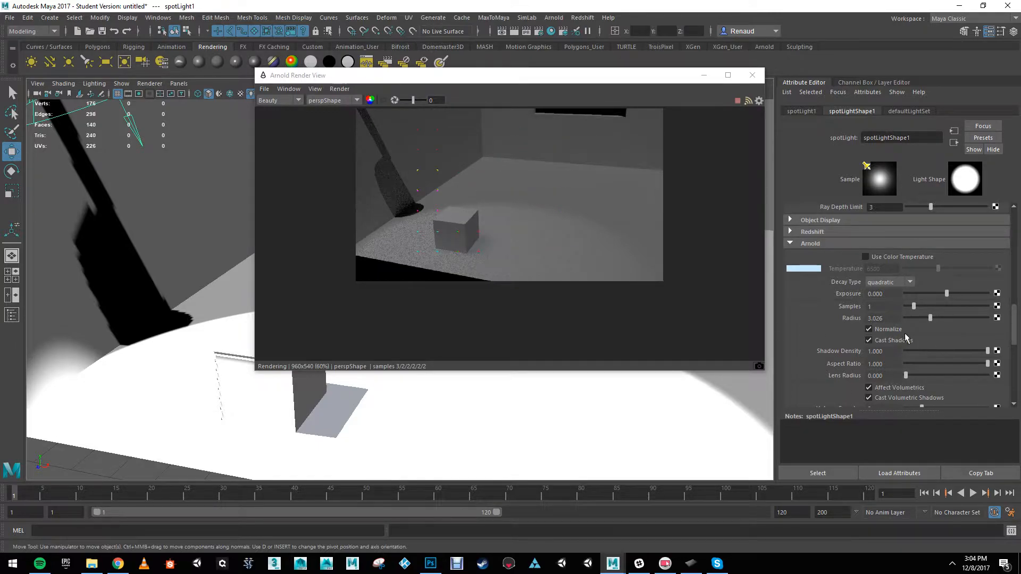
Step: Select the directional light and raise its Arnold angle to about 8.158
alt+drag(274, 284, 141, 259)
alt+right_drag(141, 259, 289, 307)
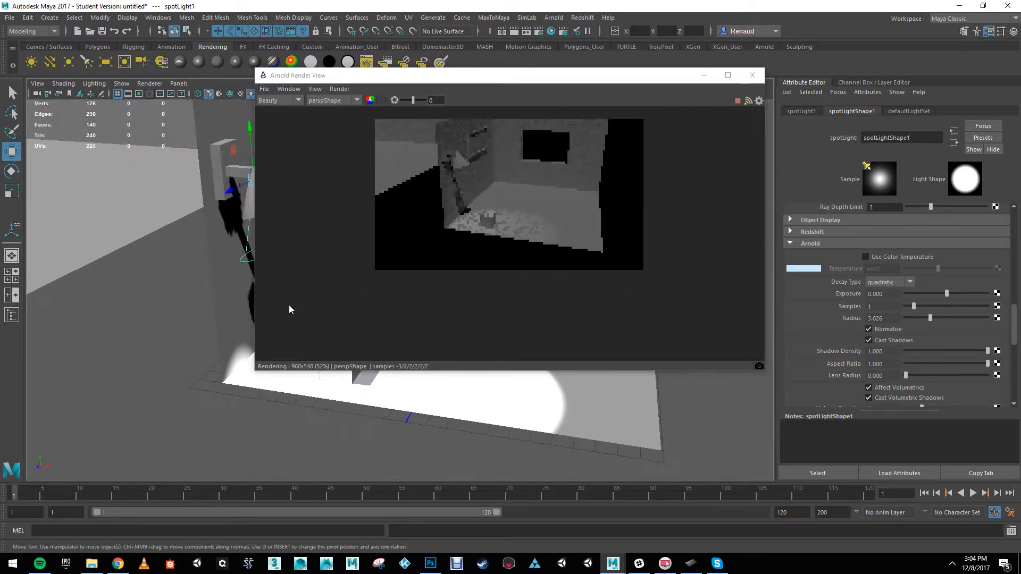
alt+middle_drag(289, 308, 269, 337)
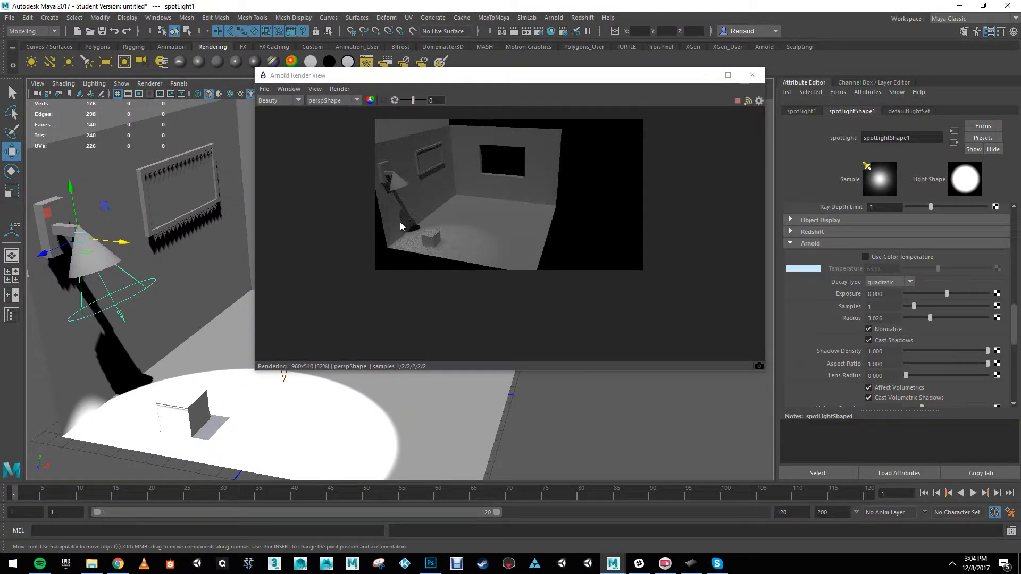
alt+right_drag(234, 365, 186, 310)
alt+middle_drag(251, 293, 213, 287)
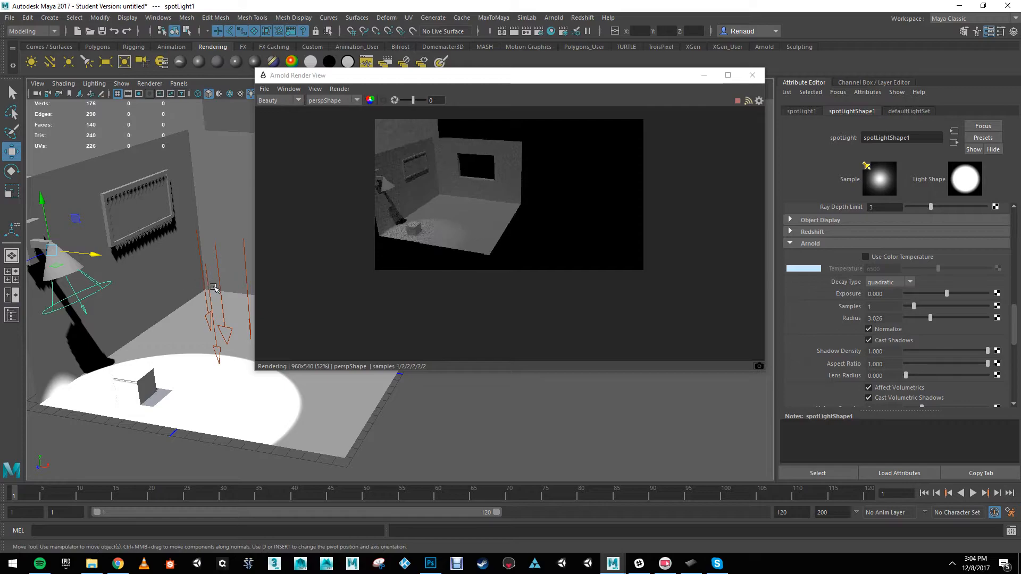
click(210, 295)
alt+middle_drag(136, 296, 192, 307)
alt+right_drag(192, 307, 206, 297)
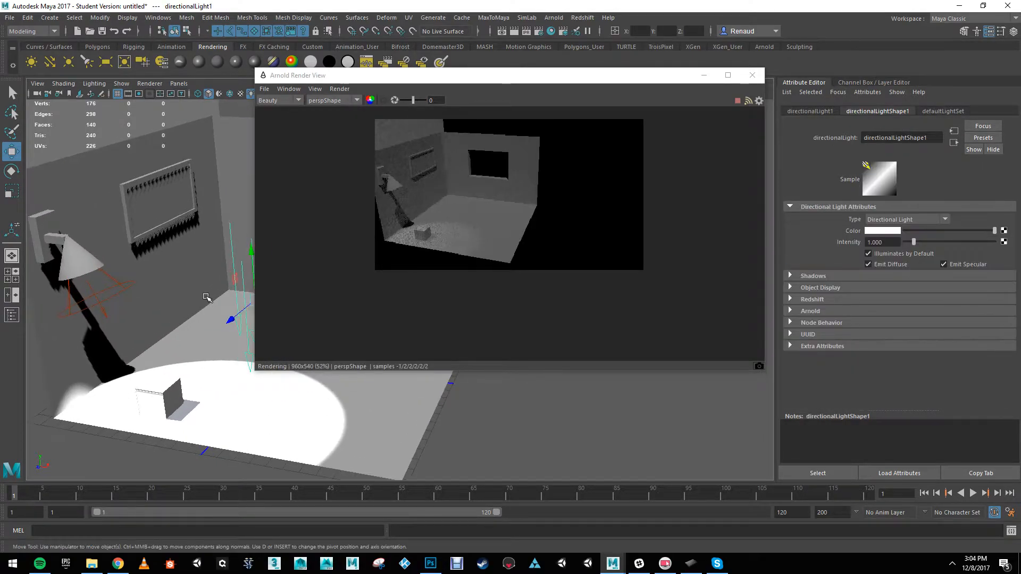
alt+middle_drag(168, 309, 237, 317)
alt+right_drag(237, 317, 248, 319)
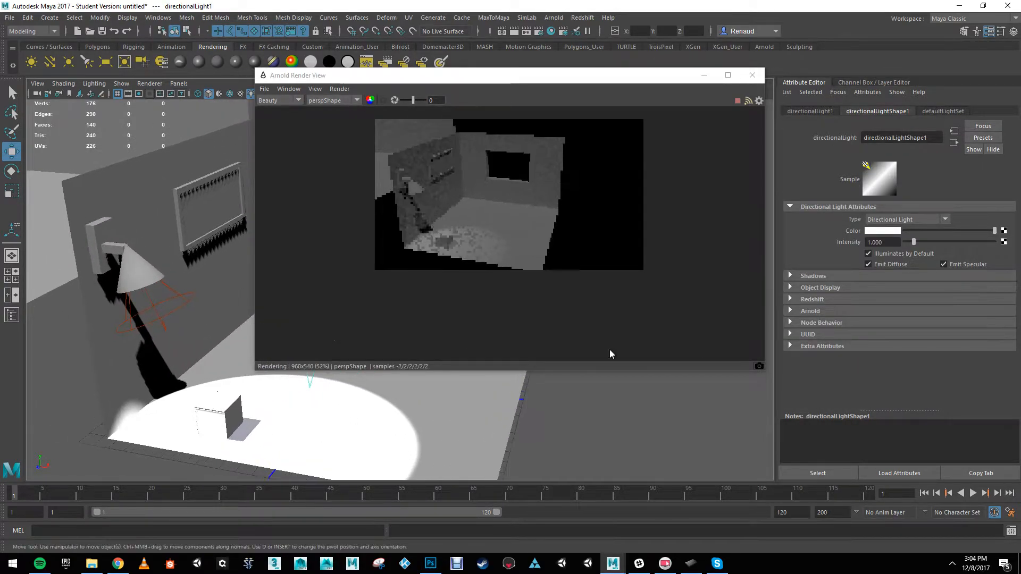
click(791, 311)
scroll(845, 341, down, 5)
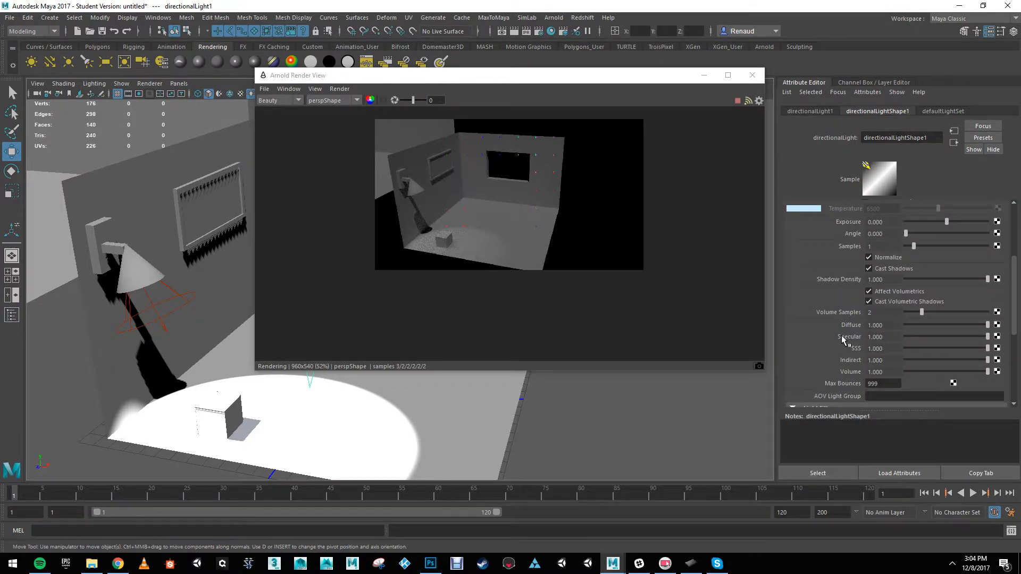
drag(912, 236, 962, 237)
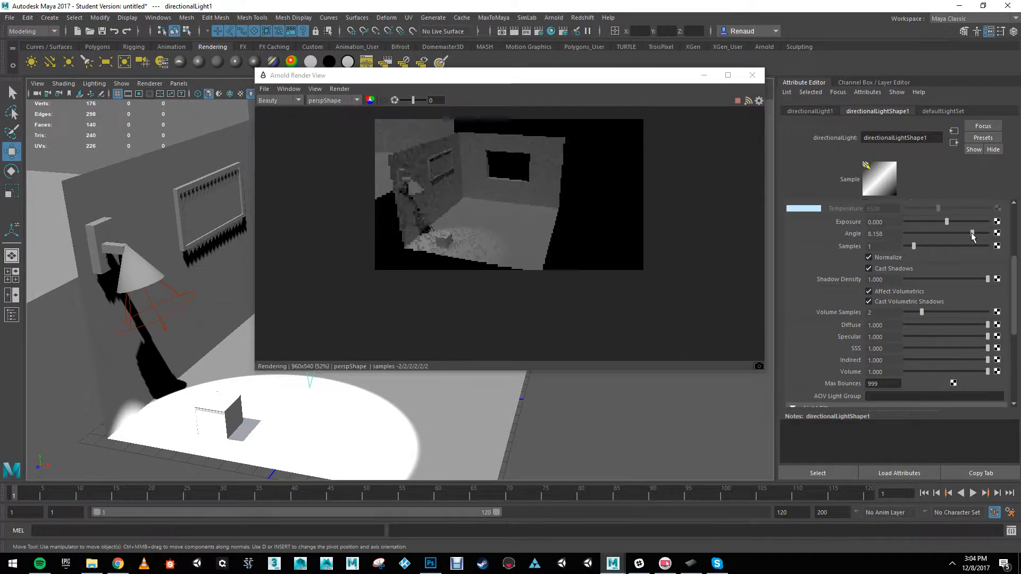
Step: Reselect the spot light in the wall lamp and bring up its main spot light attributes
scroll(194, 351, up, 5)
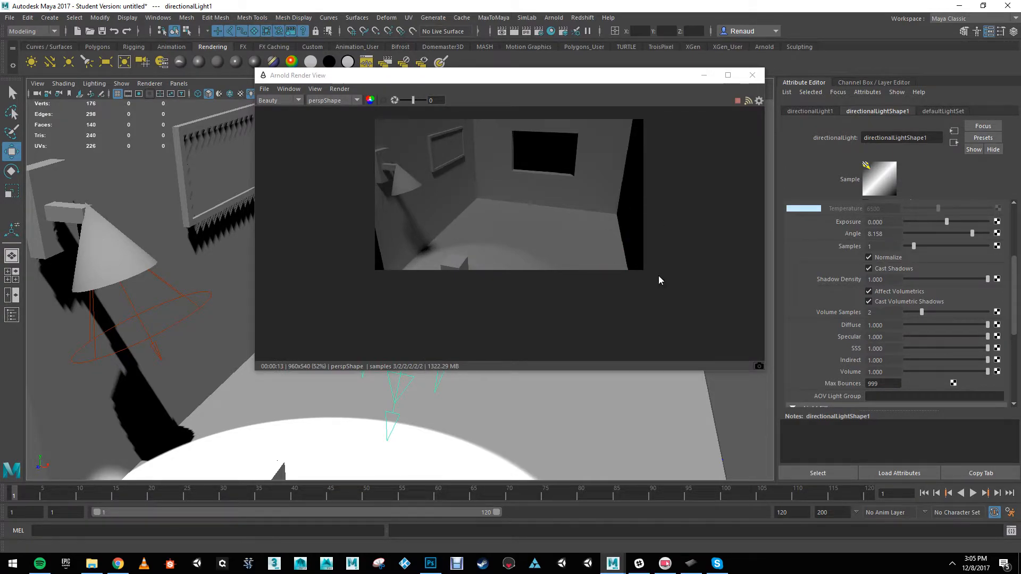
scroll(426, 437, down, 4)
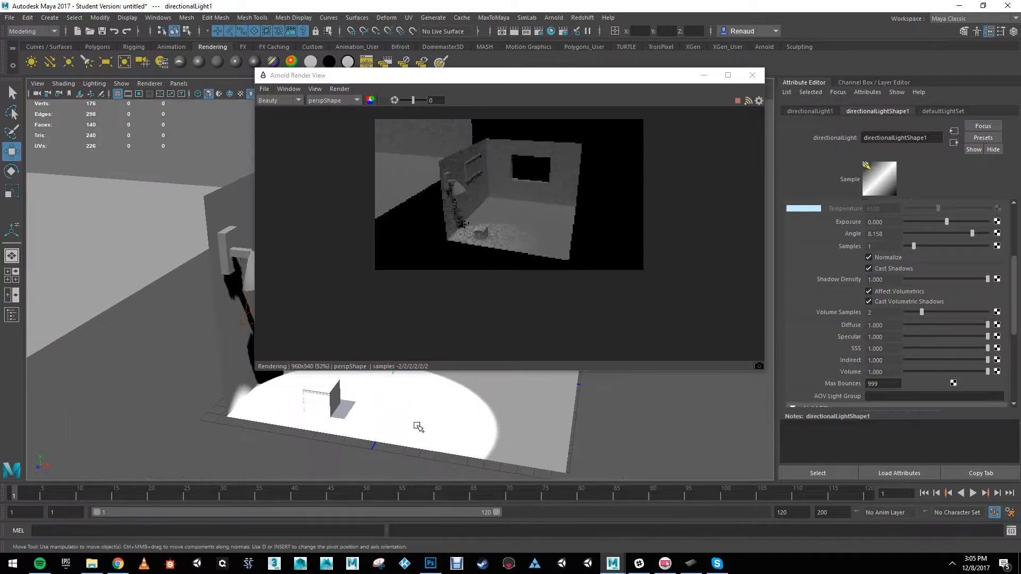
alt+drag(419, 427, 308, 433)
click(231, 339)
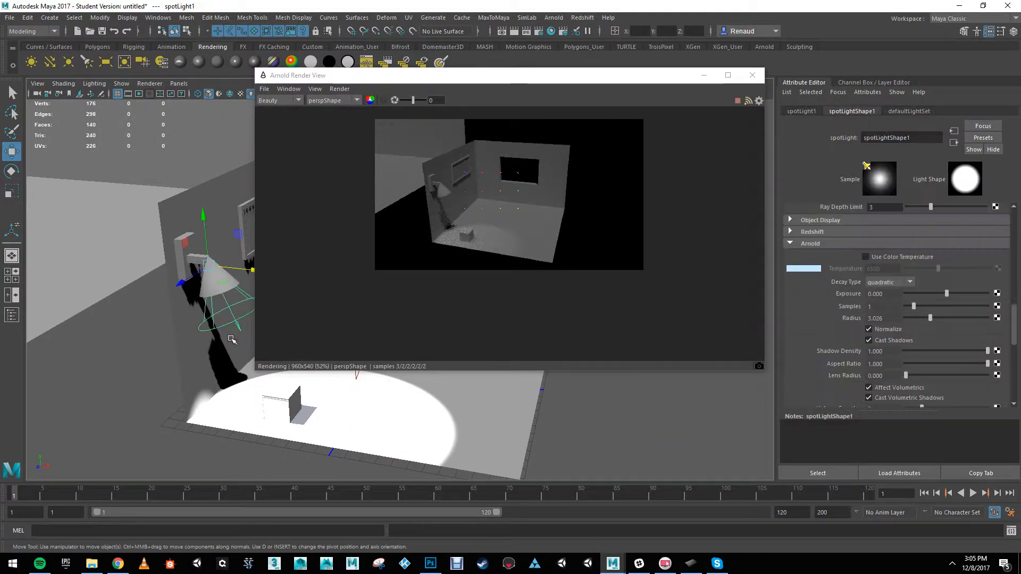
scroll(877, 340, up, 6)
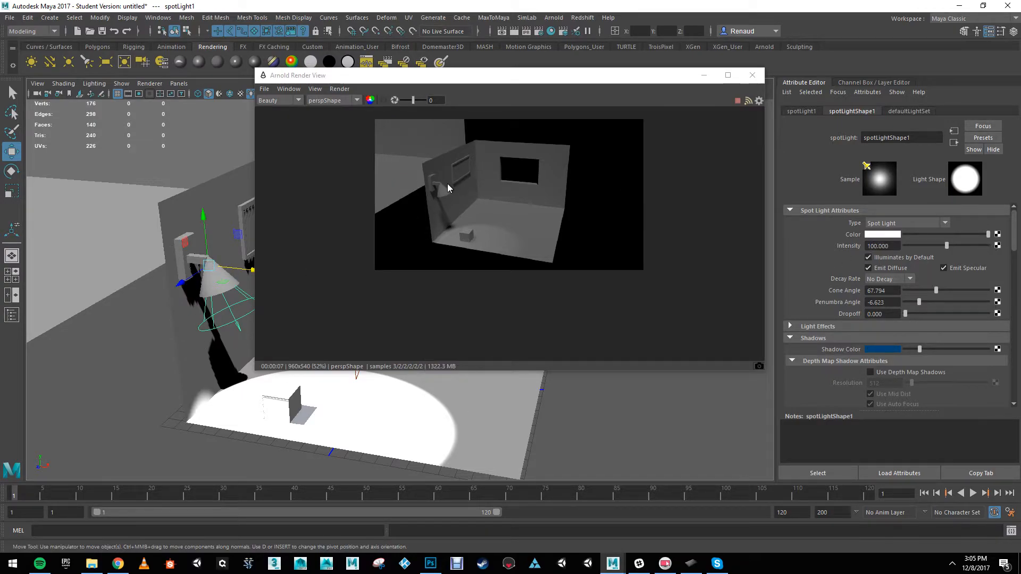
Step: Move the render window aside and fit the spot light inside the larger room's lampshade, at about X -114.7, Y 43, Z 31.5
alt+right_drag(424, 380, 330, 348)
alt+right_drag(322, 345, 298, 342)
alt+middle_drag(305, 360, 285, 369)
alt+drag(175, 303, 46, 297)
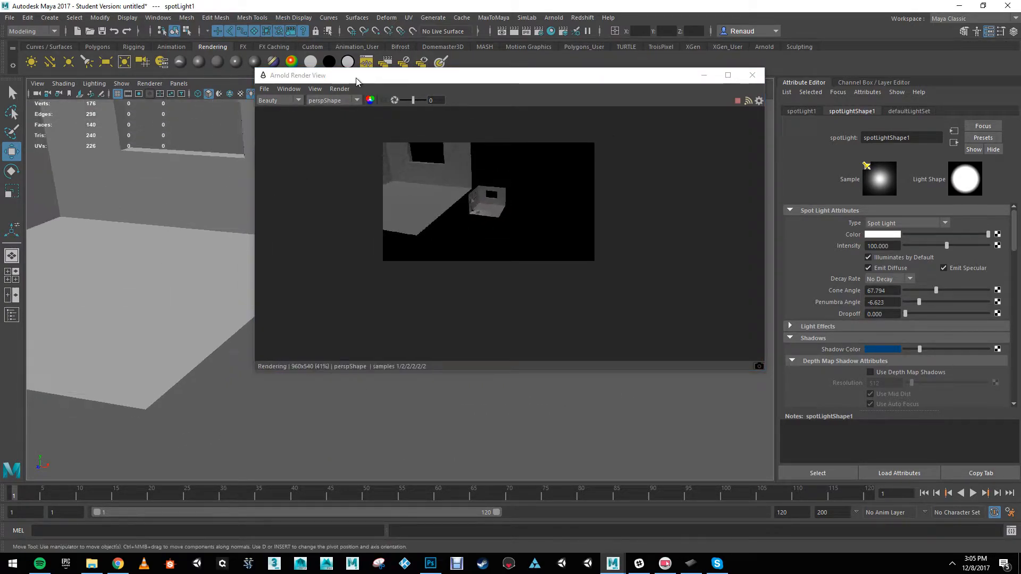
drag(256, 170, 507, 151)
alt+right_drag(472, 304, 424, 267)
alt+middle_drag(424, 268, 444, 312)
drag(432, 302, 191, 217)
mouse_move(115, 276)
mouse_down()
mouse_move(125, 269)
mouse_move(99, 283)
mouse_up()
alt+right_drag(279, 311, 340, 335)
alt+middle_drag(314, 292, 399, 287)
alt+drag(399, 287, 441, 261)
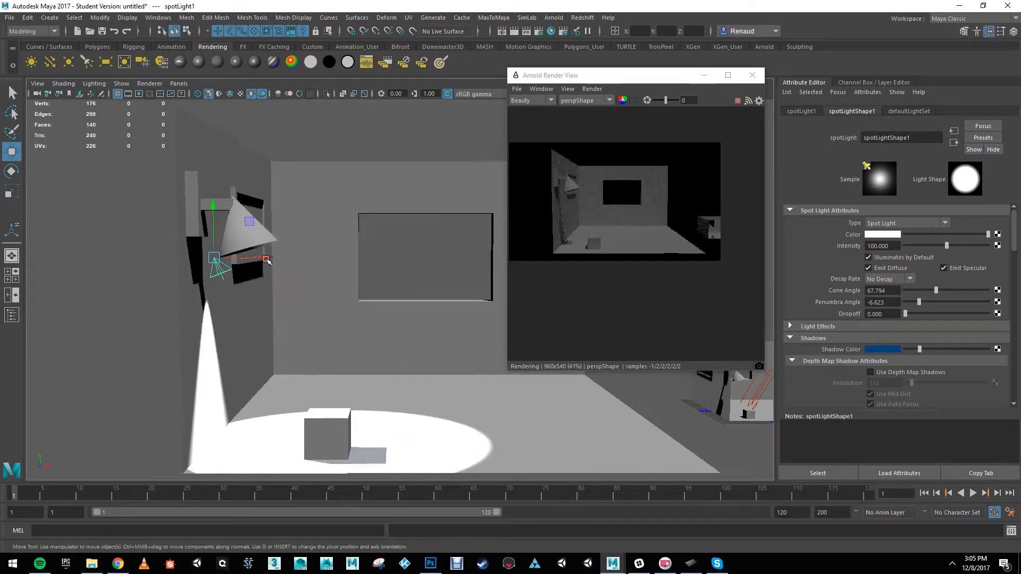
drag(266, 258, 290, 258)
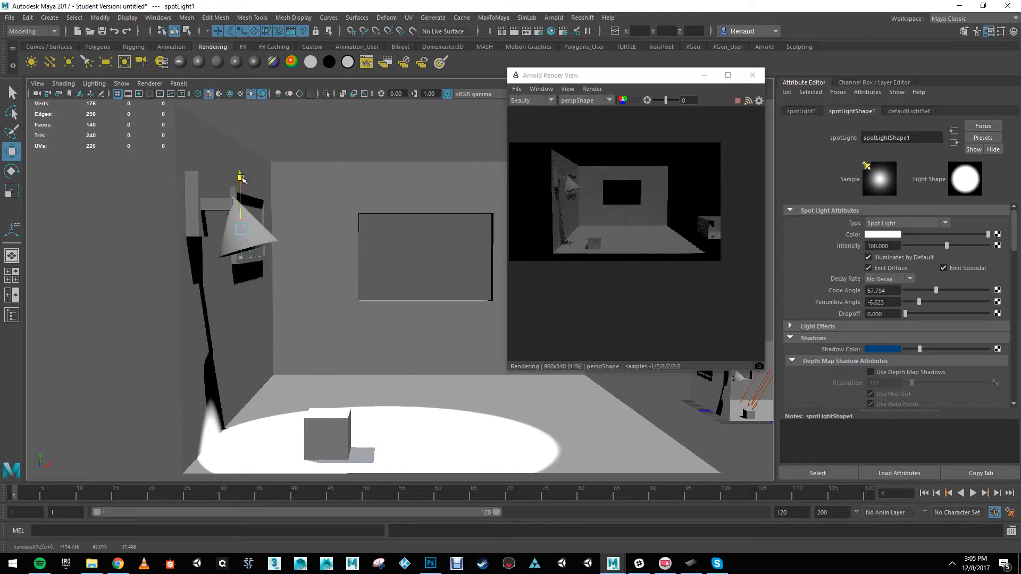
alt+drag(240, 205, 301, 300)
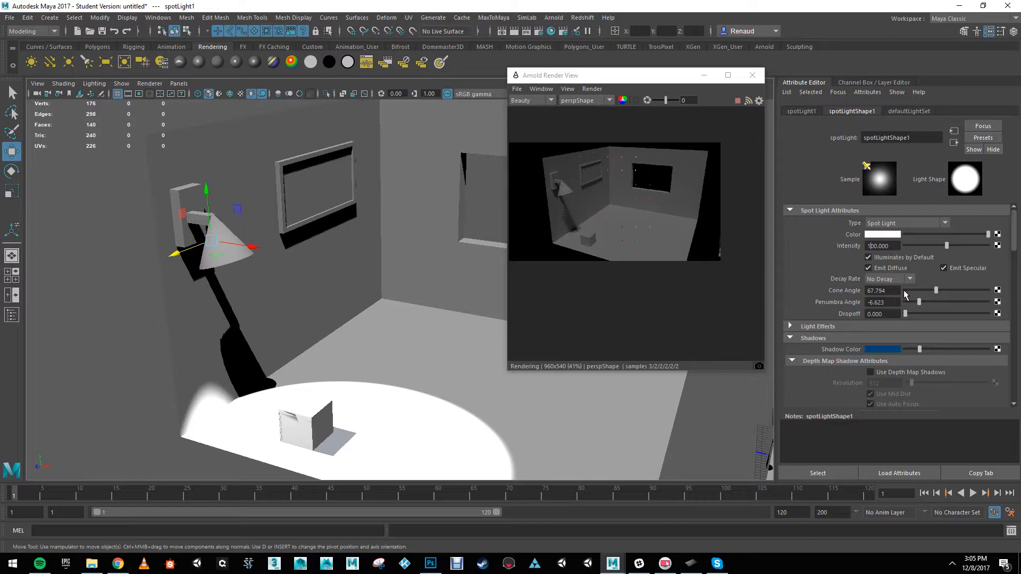
Step: Raise the spot light's intensity to 1000, and further to 5000
key(Return)
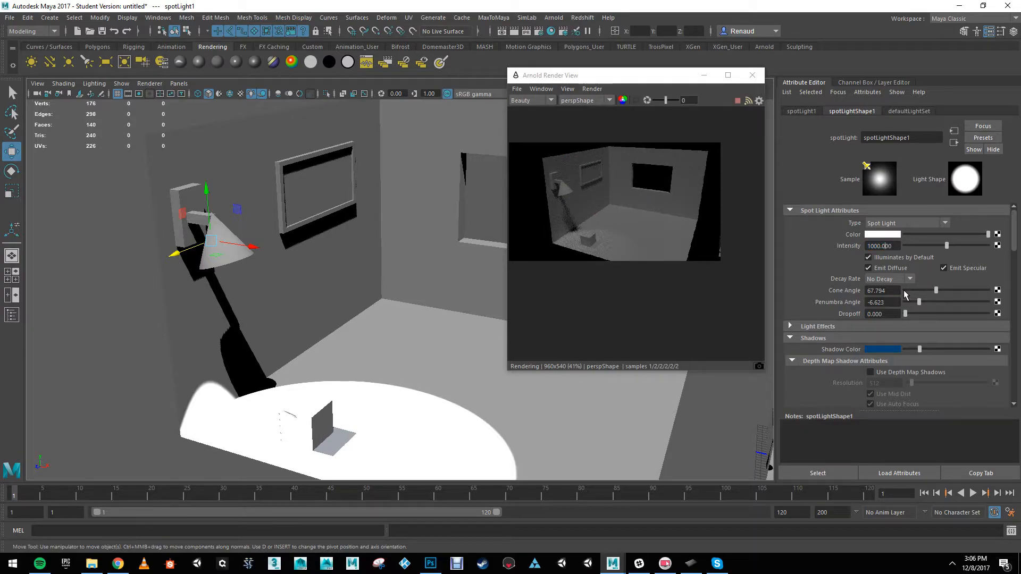
key(Return)
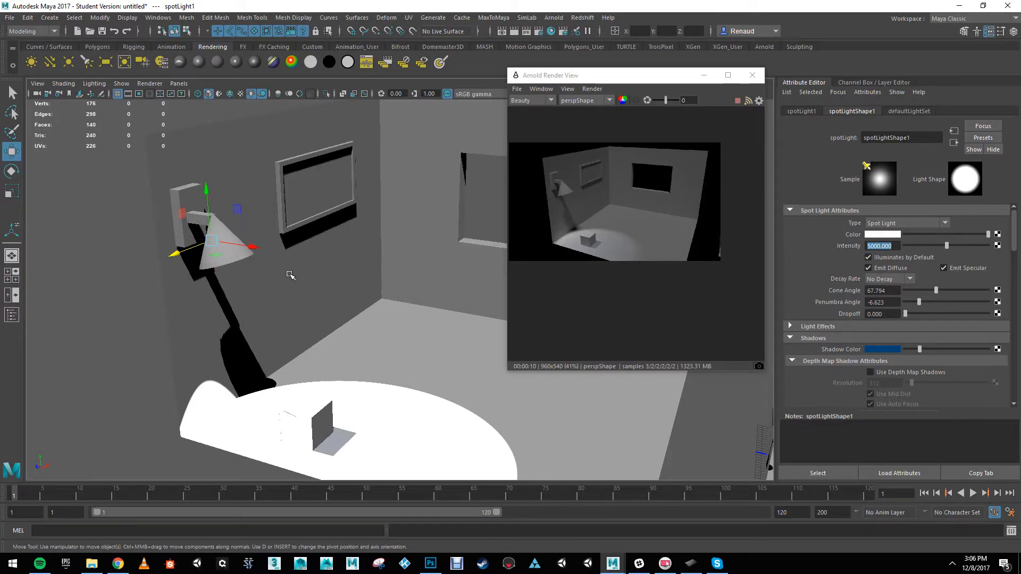
Step: Select the room mesh and switch it to face selection at the picture frame on the wall
alt+middle_drag(343, 315, 270, 273)
alt+middle_drag(343, 279, 313, 360)
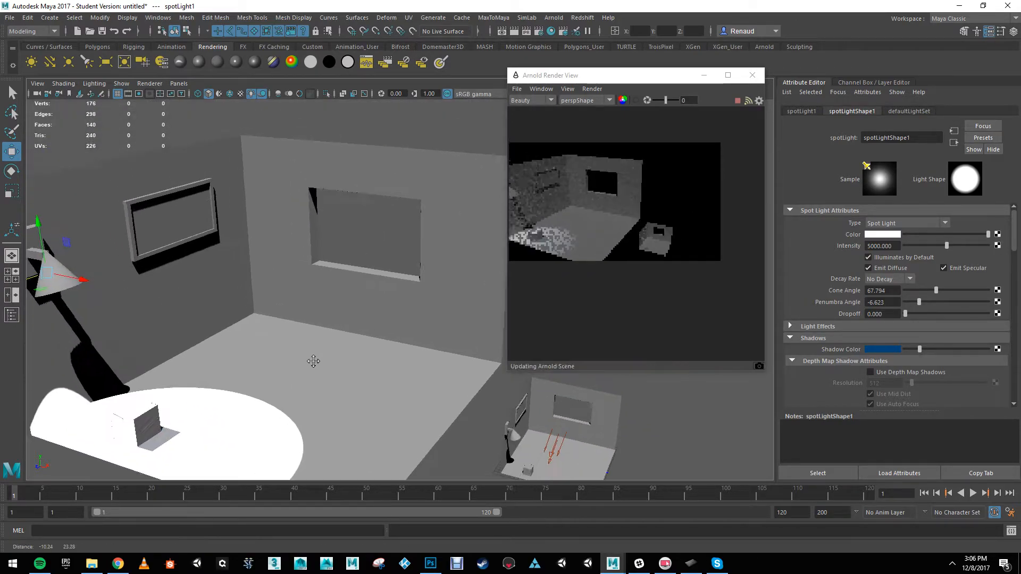
scroll(262, 294, up, 3)
alt+middle_drag(262, 294, 383, 301)
alt+drag(383, 301, 368, 308)
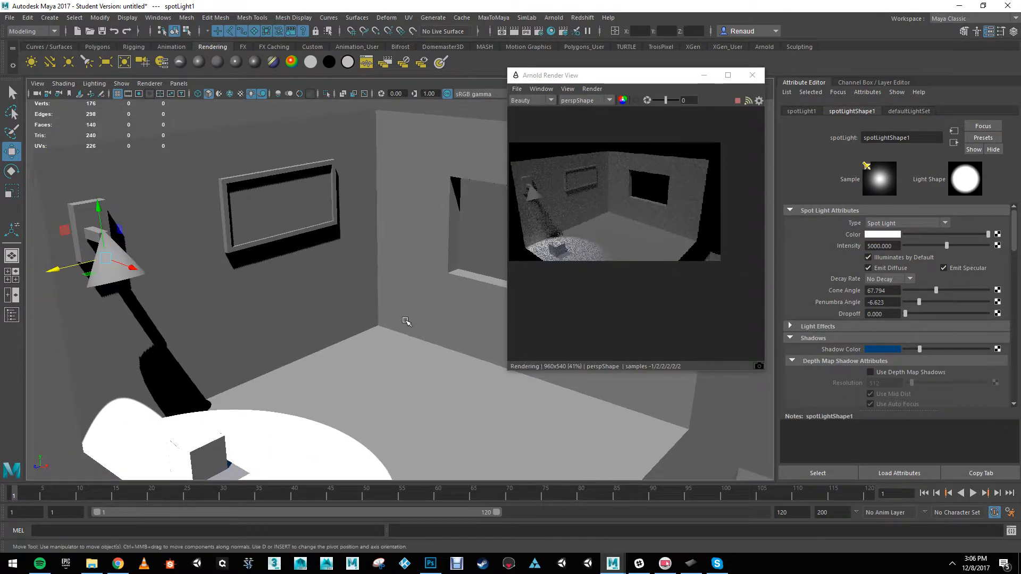
click(259, 214)
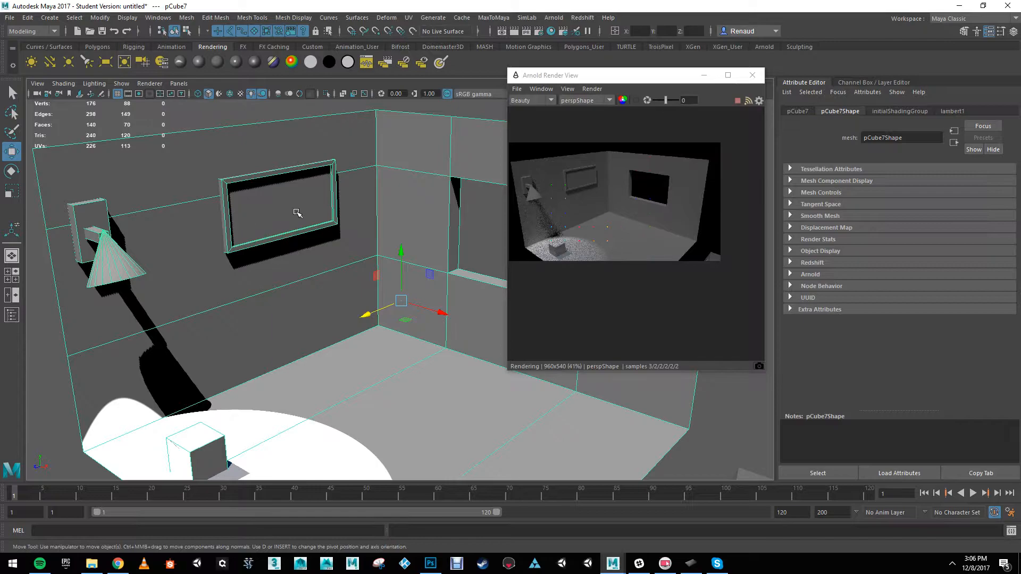
right_drag(296, 205, 297, 233)
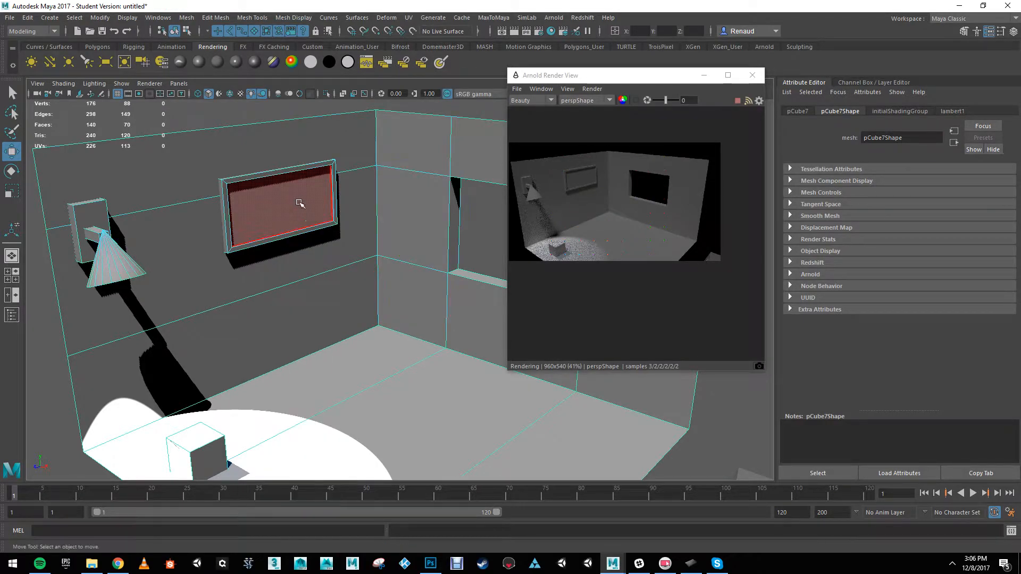
Step: Assign a new Arnold aiStandard material to the inner face of the picture frame on the wall
click(300, 203)
right_drag(305, 190, 320, 451)
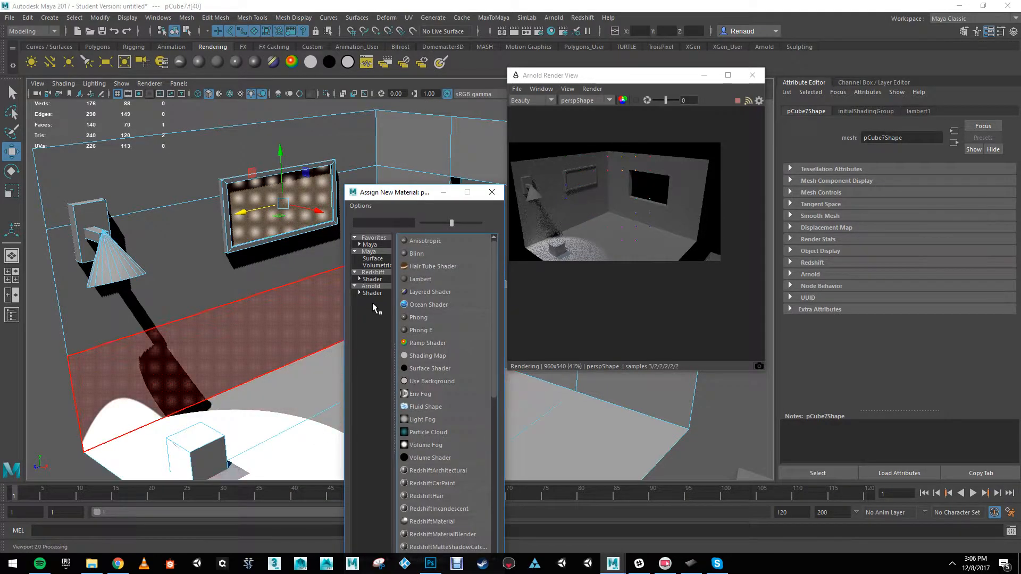
click(371, 286)
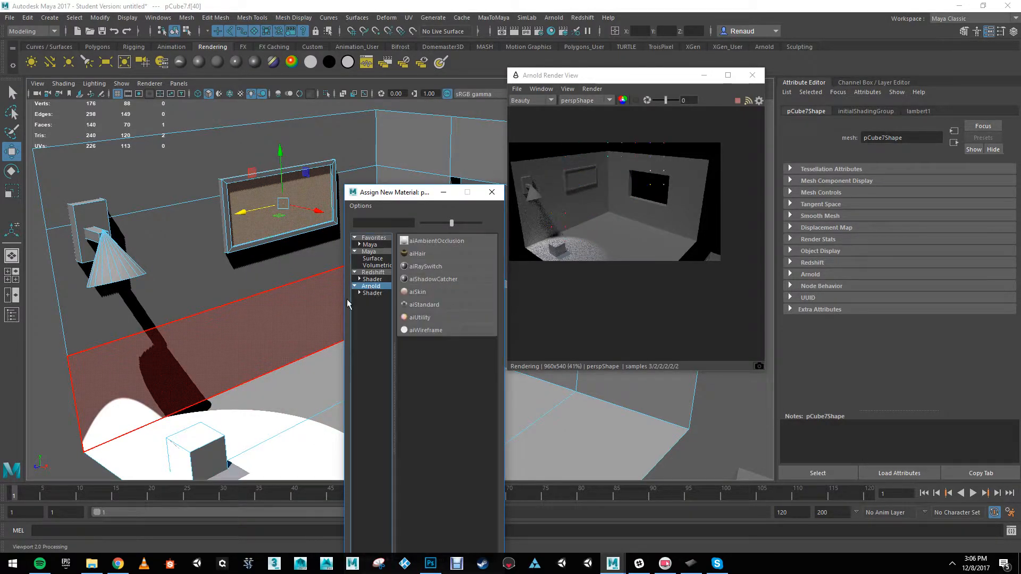
click(424, 304)
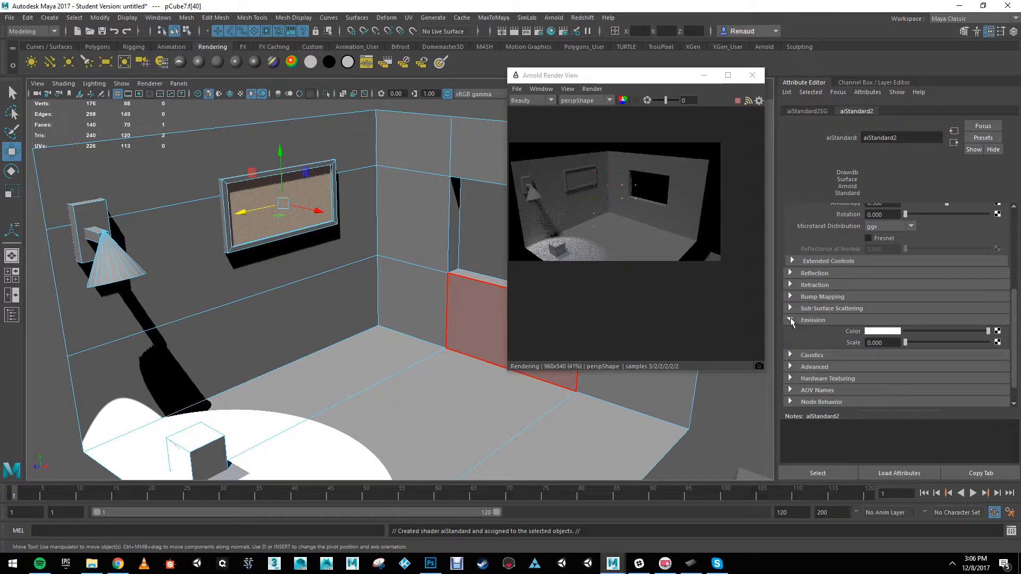
Step: Set the emission scale of the picture's aiStandard material to about 0.48
scroll(823, 280, up, 5)
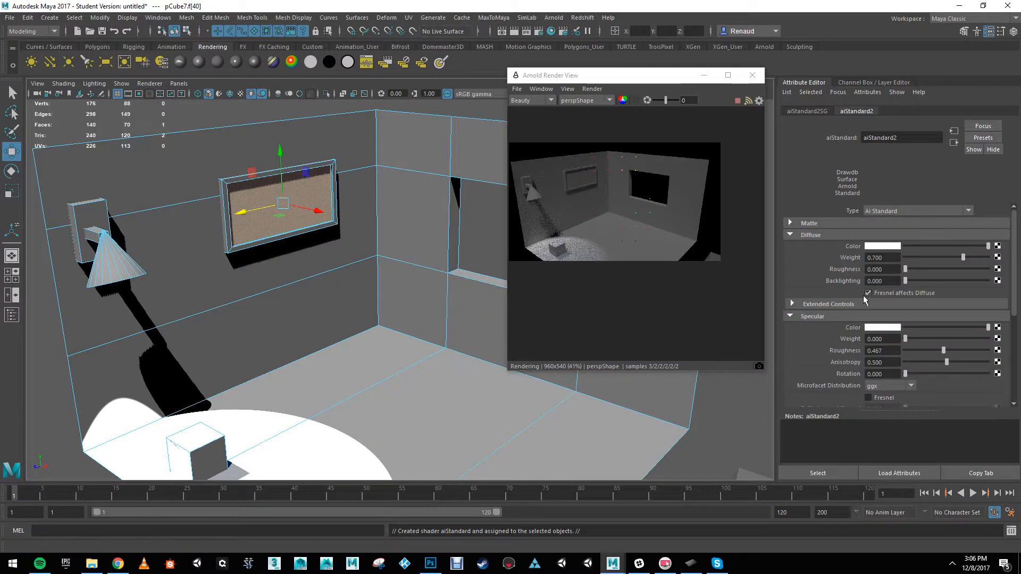
scroll(838, 256, down, 5)
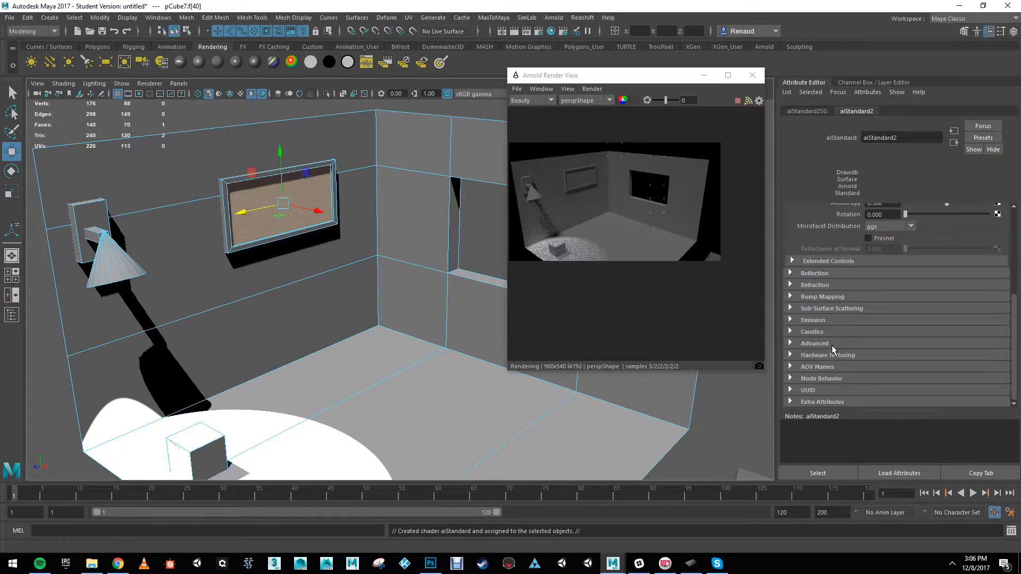
click(790, 319)
drag(909, 343, 945, 342)
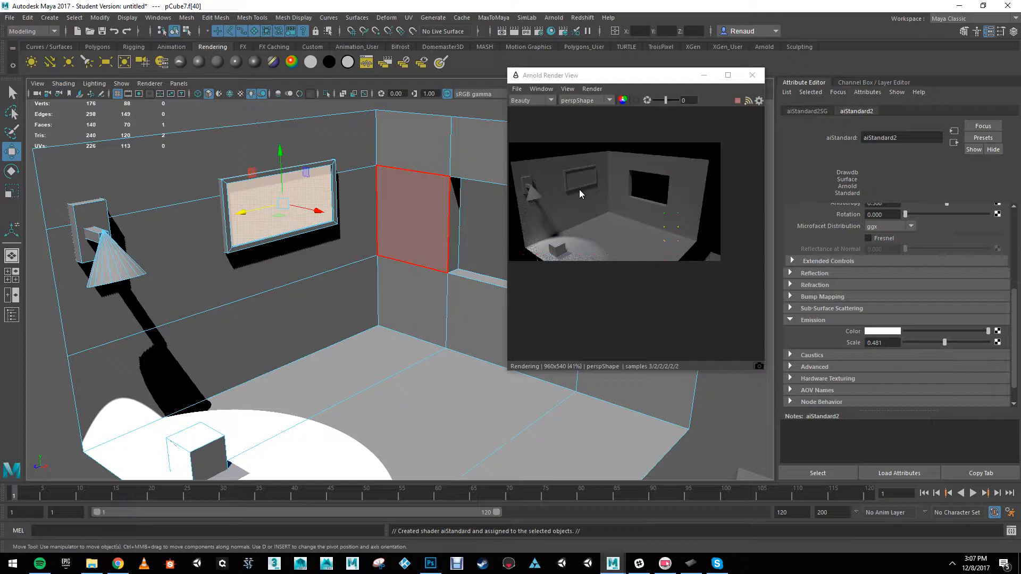
Step: Close and reopen the Arnold RenderView to refresh the render, placing and narrowing its window beside the material attributes
click(752, 75)
click(554, 17)
click(571, 36)
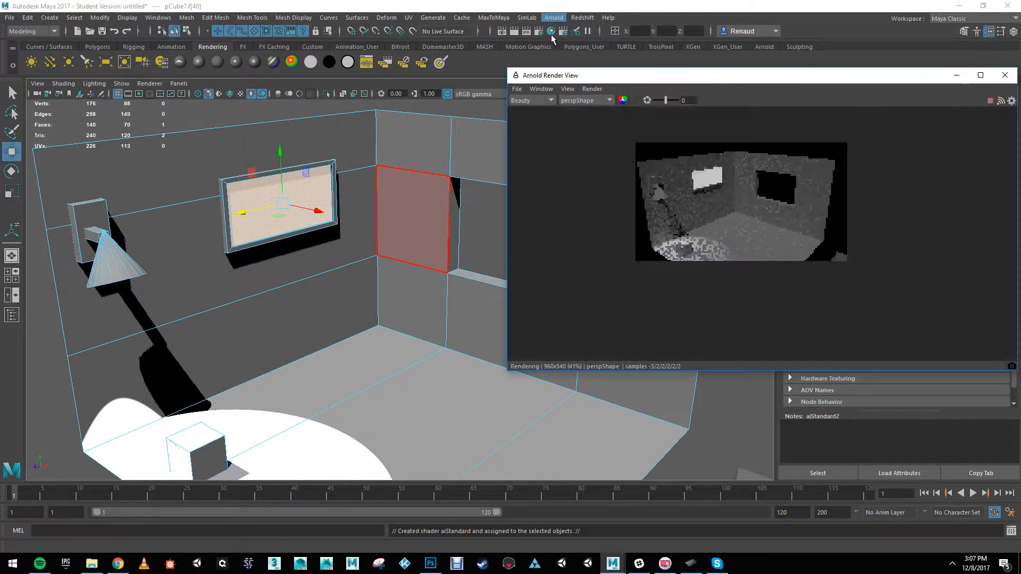
drag(757, 78, 611, 87)
drag(869, 165, 727, 166)
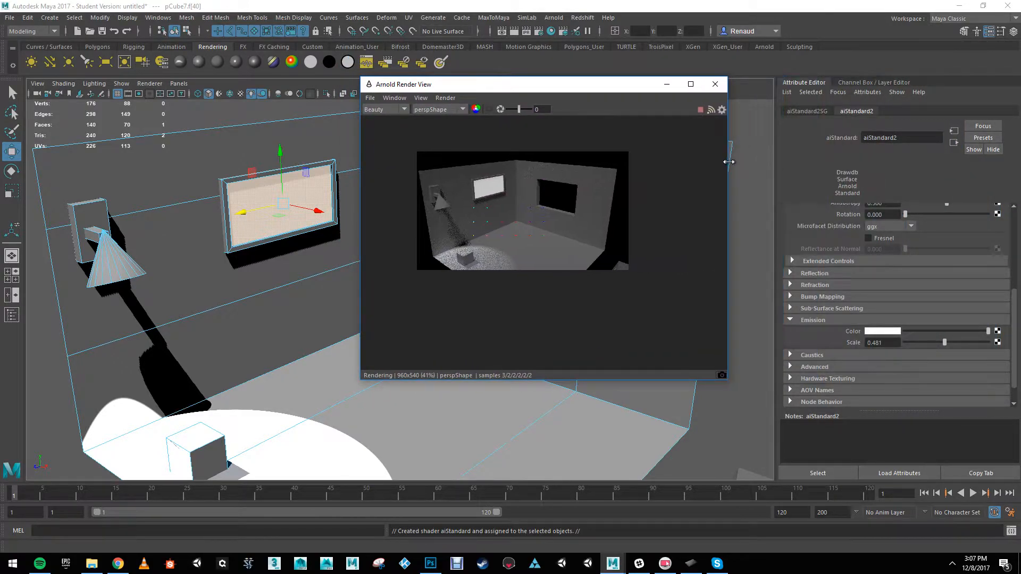
Step: Raise the picture material's emission scale to 1 and set its emission color to blue (H 220.41, S 0.896, V 1)
drag(950, 342, 988, 343)
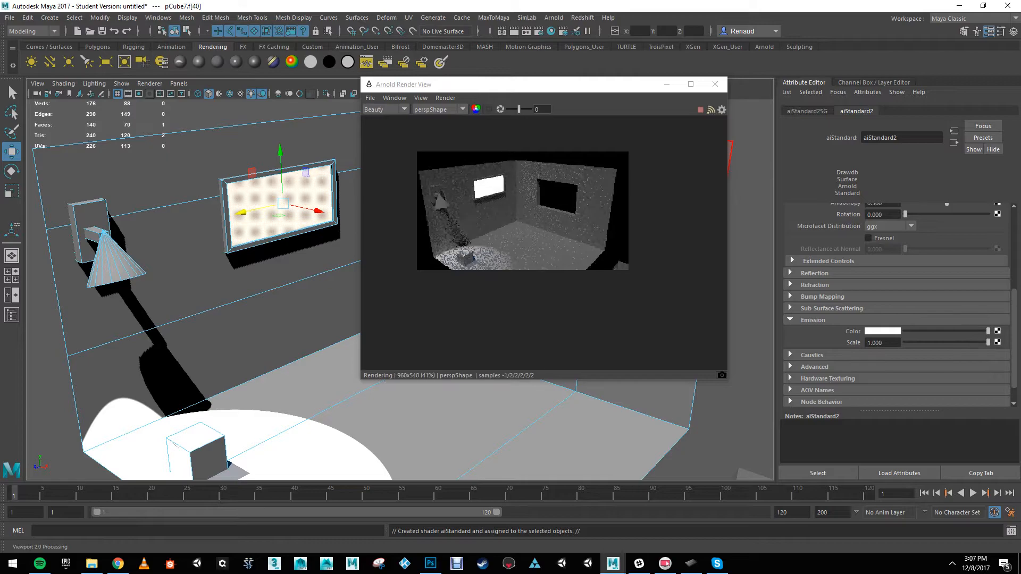
click(893, 336)
click(353, 317)
drag(380, 299, 382, 306)
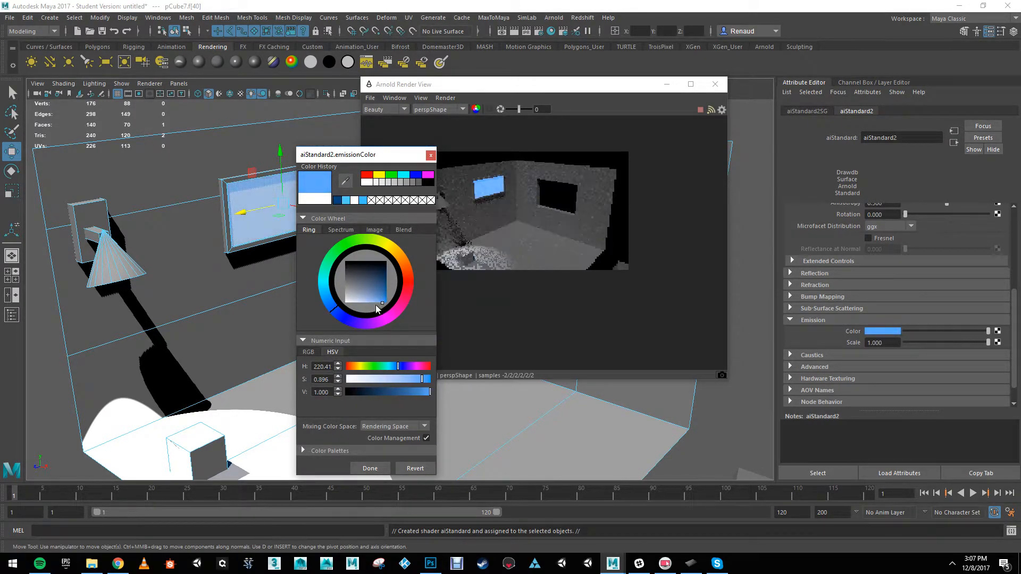
click(372, 470)
Step: Examine the glowing blue picture and its effect on the surrounding walls in the viewport and render, close up and farther away
scroll(346, 277, up, 3)
alt+middle_drag(346, 277, 381, 365)
scroll(322, 323, up, 3)
scroll(319, 319, up, 2)
alt+middle_drag(297, 299, 367, 287)
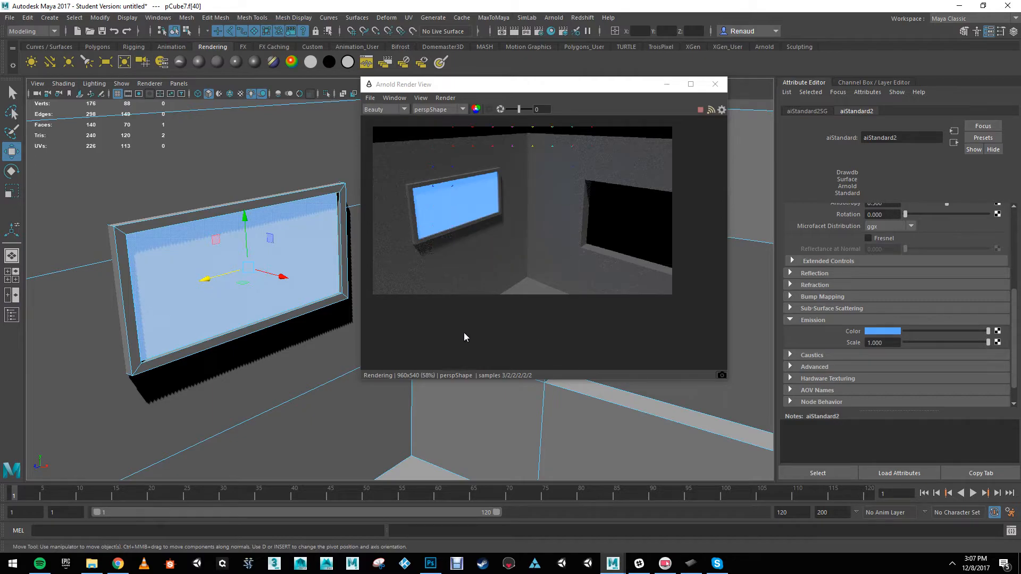
scroll(246, 304, down, 5)
alt+middle_drag(292, 288, 249, 247)
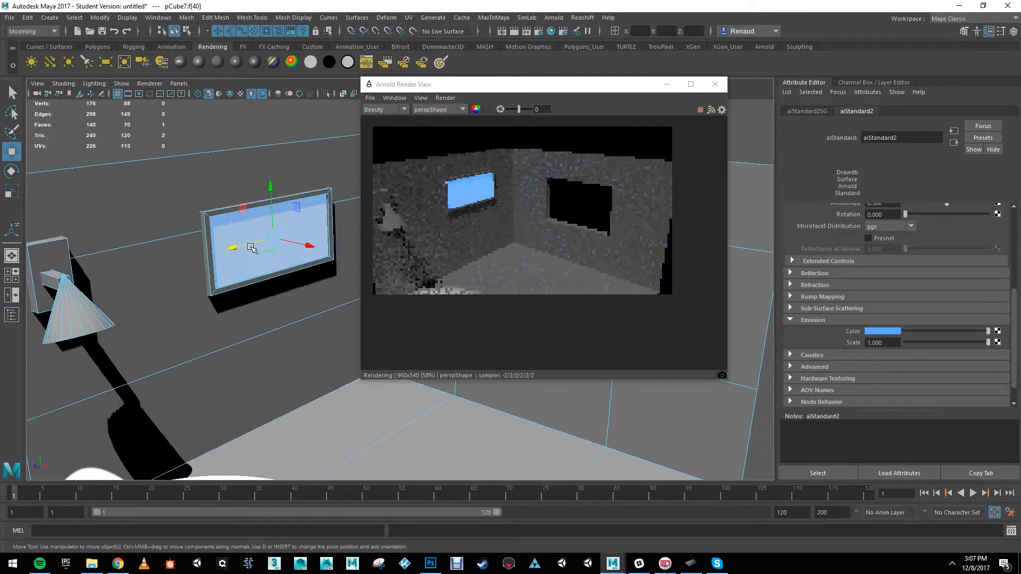
right_drag(247, 235, 275, 214)
click(241, 136)
scroll(290, 257, down, 2)
alt+middle_drag(276, 226, 274, 202)
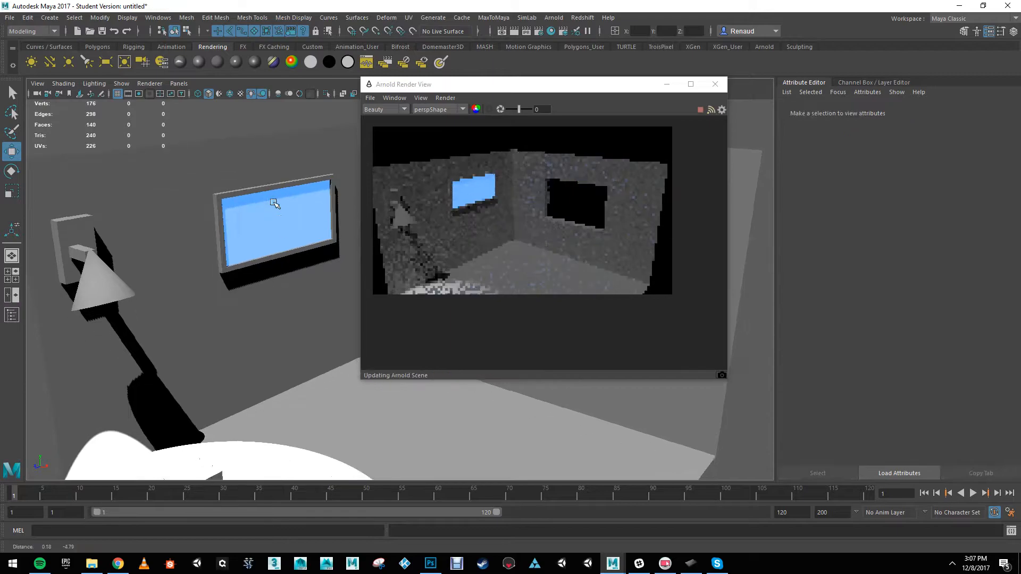
Step: Select the directional light in the small room and lower its intensity to 0.325
scroll(205, 326, down, 6)
click(527, 393)
scroll(527, 396, up, 2)
scroll(872, 329, down, 3)
scroll(872, 328, up, 5)
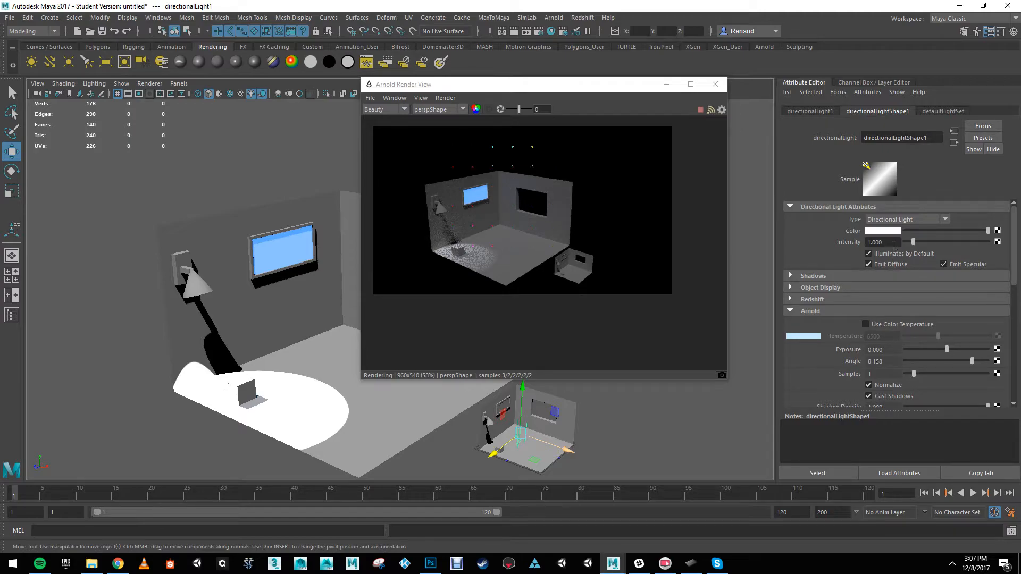
drag(912, 244, 908, 245)
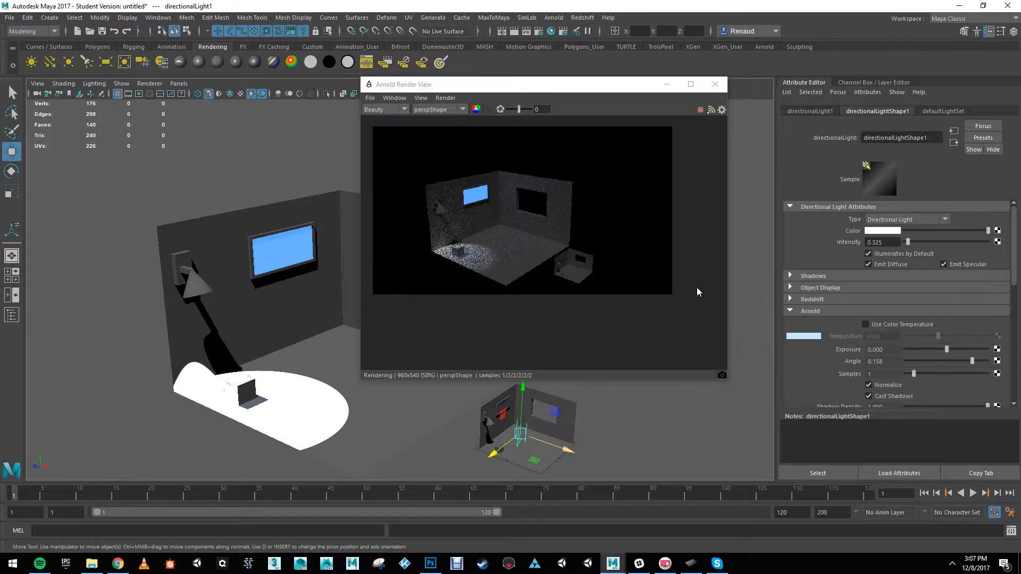
scroll(289, 290, up, 5)
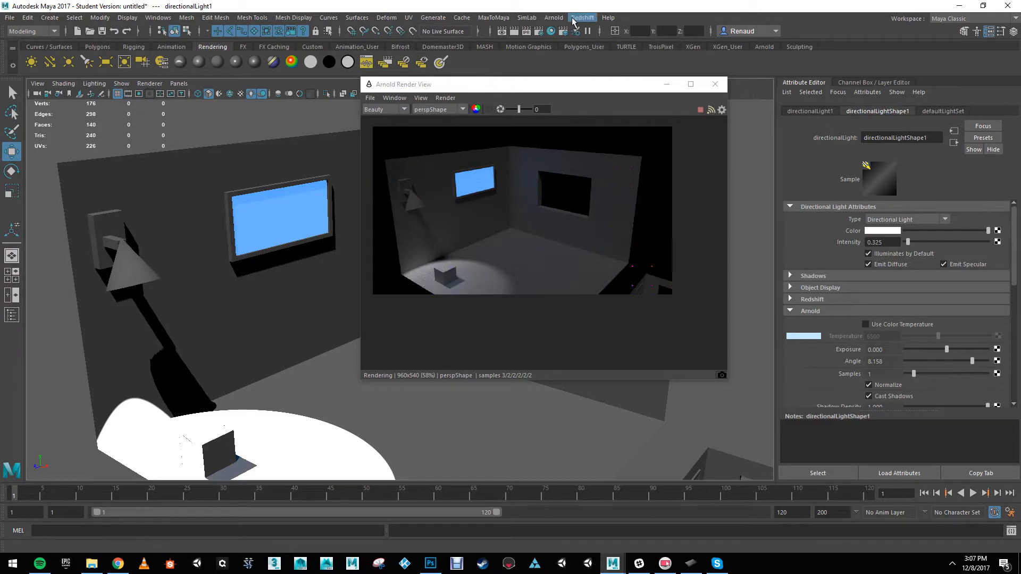
Step: Create an Arnold area light and move it from the small room into the large room, clearing the render window aside
click(554, 17)
mouse_move(567, 60)
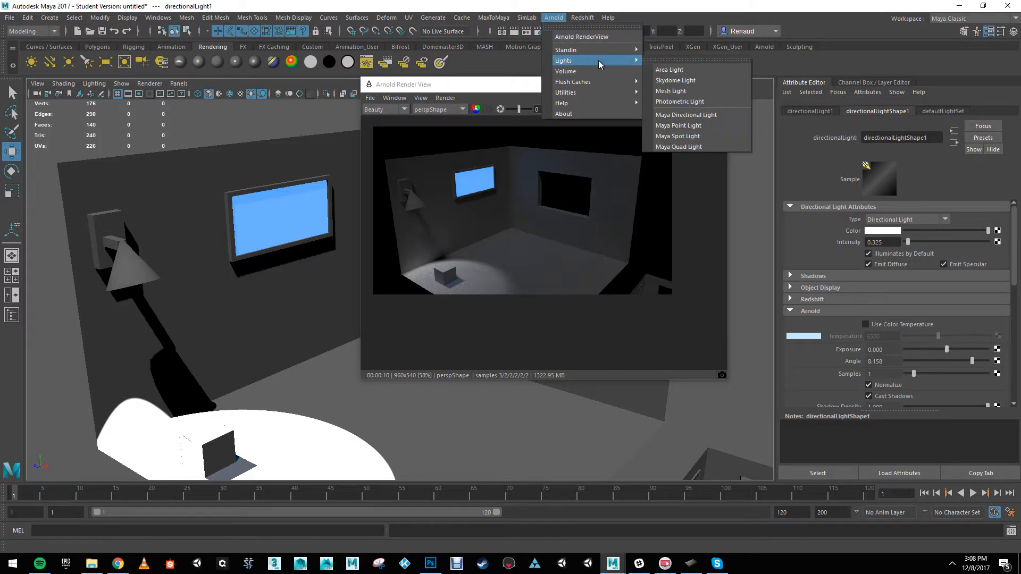
click(659, 66)
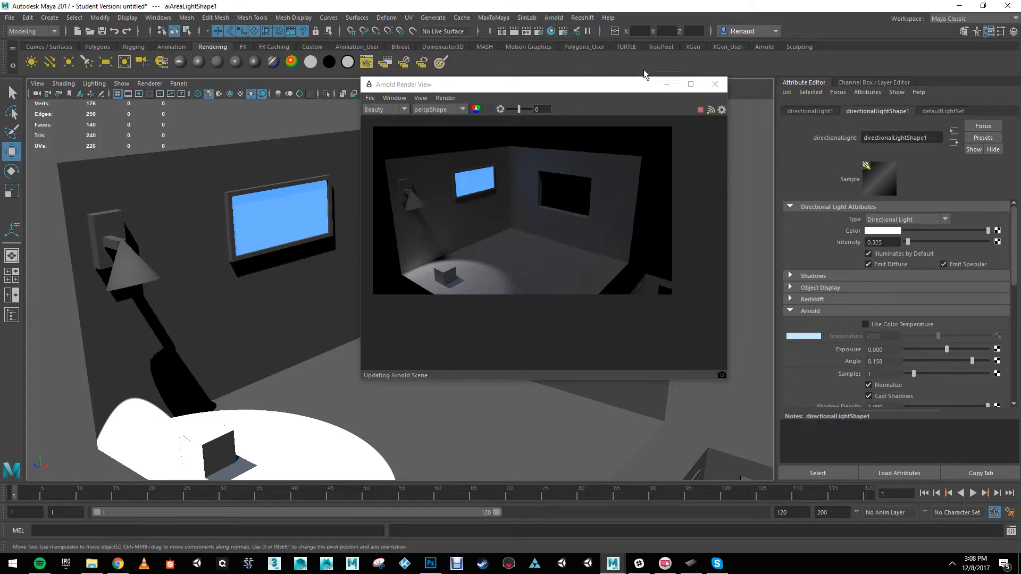
scroll(410, 393, down, 5)
alt+middle_drag(534, 268, 464, 172)
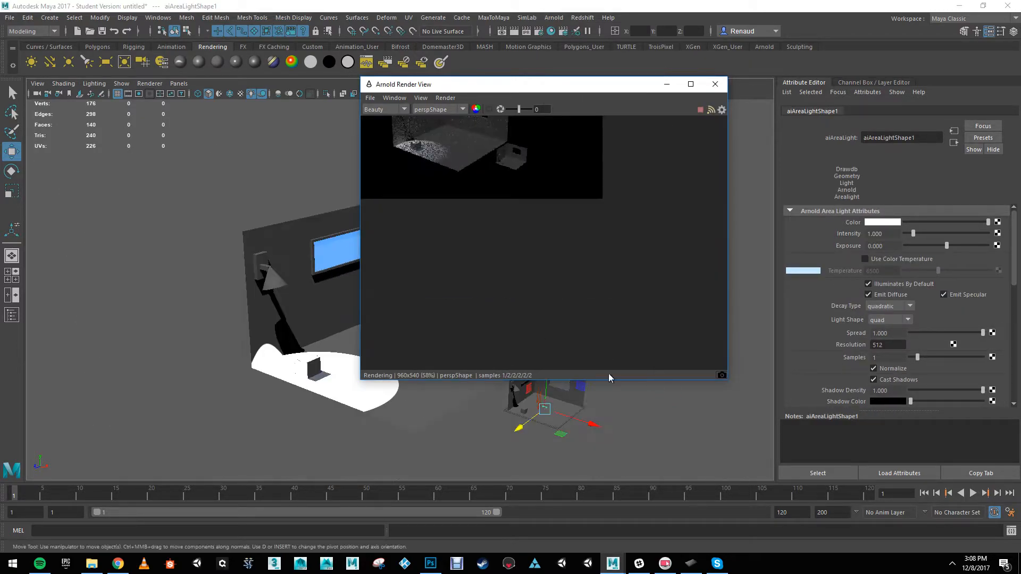
drag(591, 424, 415, 373)
drag(448, 90, 598, 128)
drag(368, 304, 365, 191)
Step: Rotate the area light so it lines up with the blue picture and faces into the room
key(e)
alt+drag(403, 245, 291, 276)
alt+drag(429, 301, 471, 340)
drag(382, 287, 378, 292)
alt+middle_drag(383, 296, 416, 302)
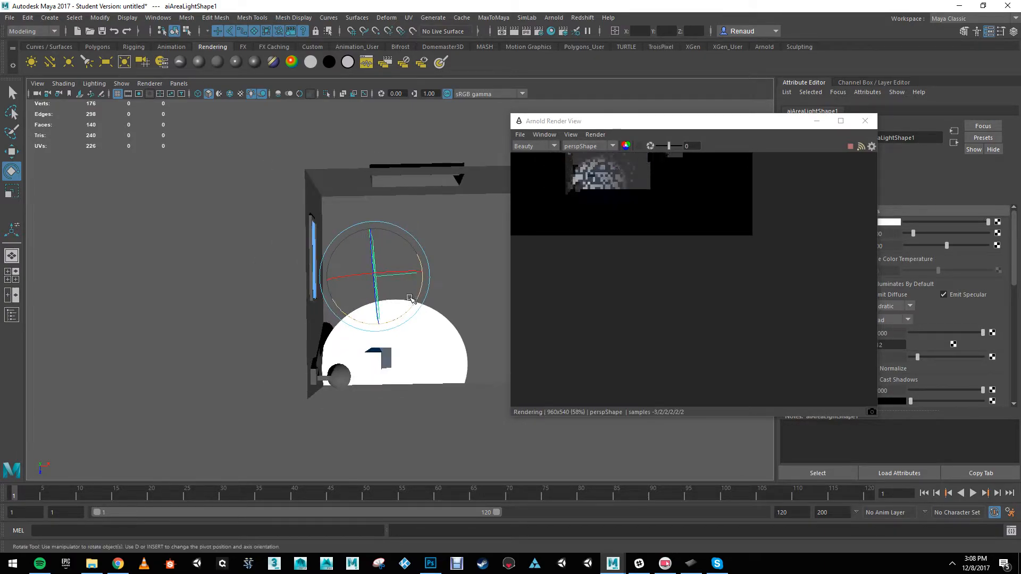
drag(418, 297, 402, 252)
Step: Move the area light in front of the blue picture and scale it to fit inside the frame
key(w)
drag(353, 207, 355, 268)
key(e)
key(w)
key(r)
click(317, 322)
scroll(337, 305, down, 4)
alt+drag(337, 305, 396, 285)
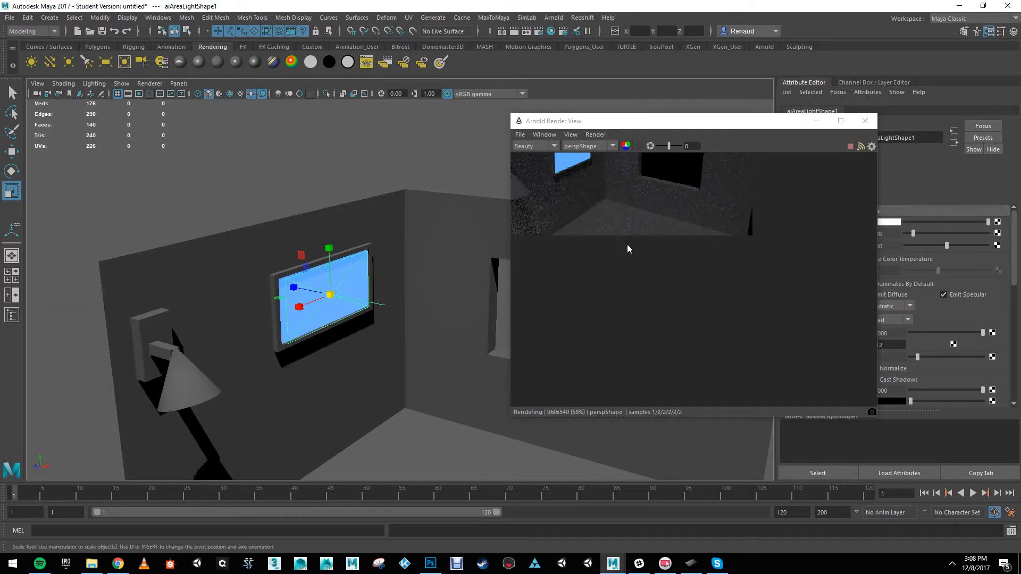
Step: Bring the whole render into view and set the area light's color to the picture's blue (H 220.41, S 0.896, V 1)
alt+middle_drag(626, 267, 688, 359)
drag(704, 121, 611, 78)
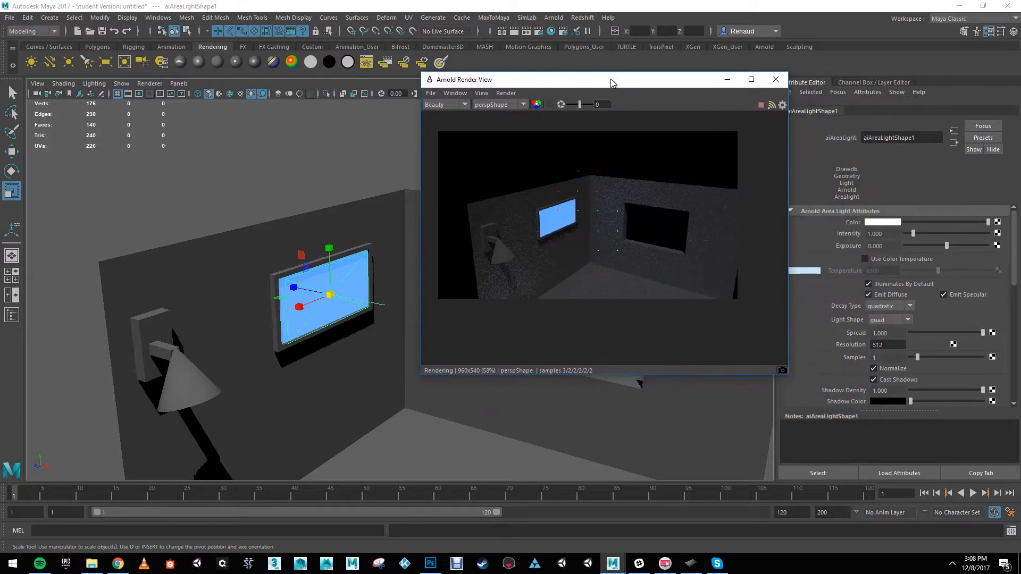
click(882, 223)
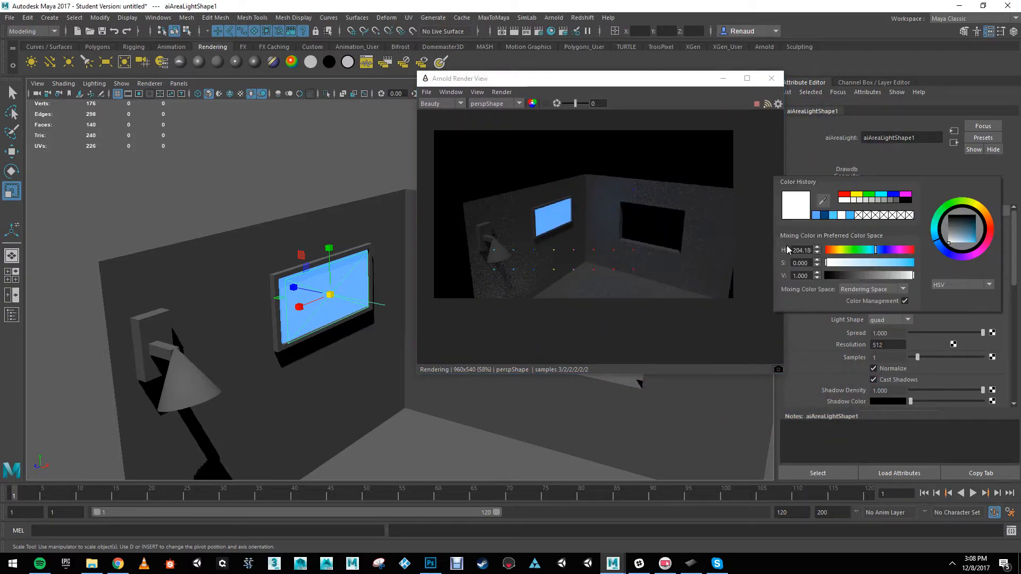
click(816, 216)
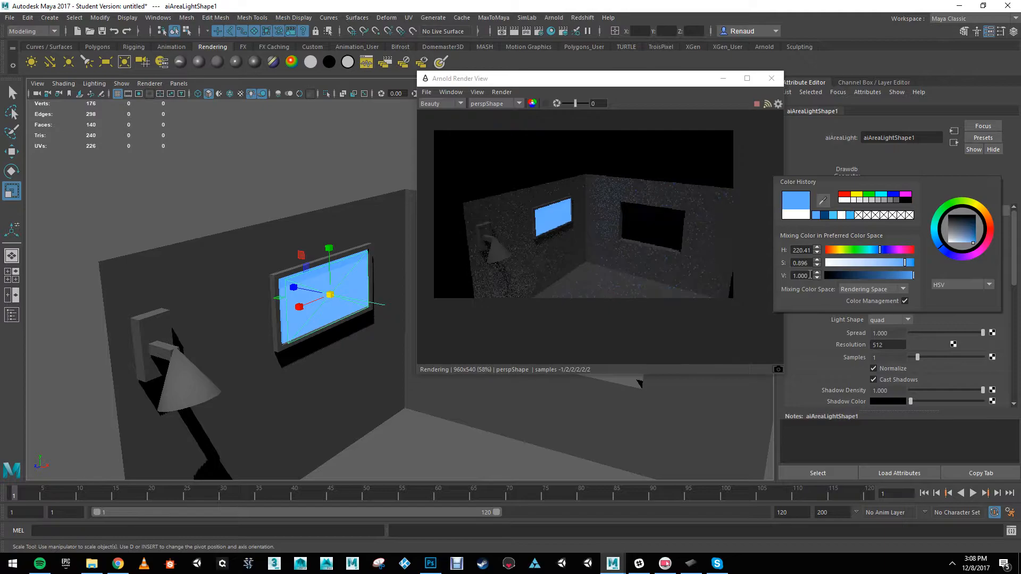
Step: Set the area light's intensity to 100 and its exposure to 5
drag(926, 235, 990, 233)
alt+drag(316, 262, 303, 246)
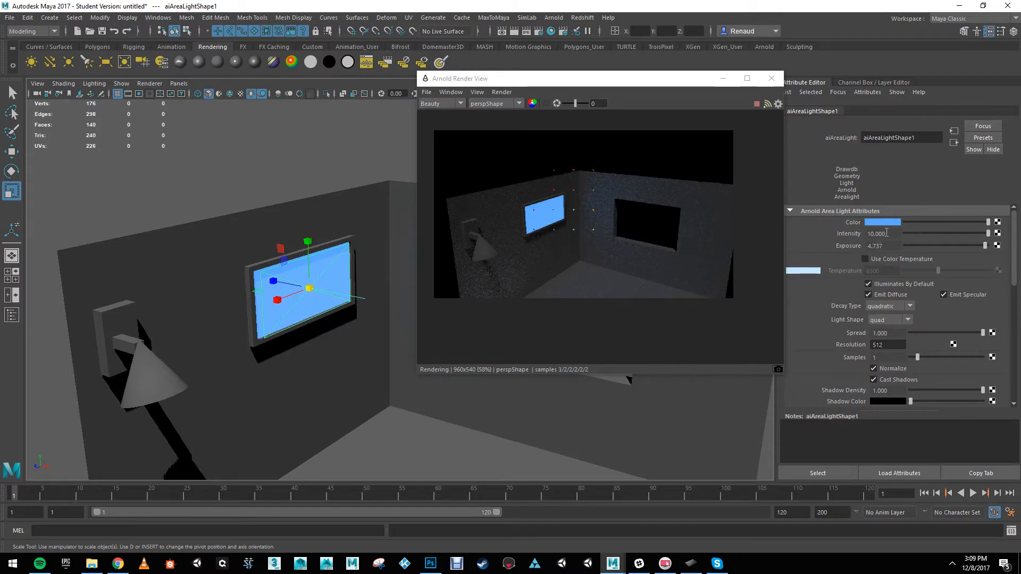
drag(984, 246, 990, 245)
text(100)
key(Return)
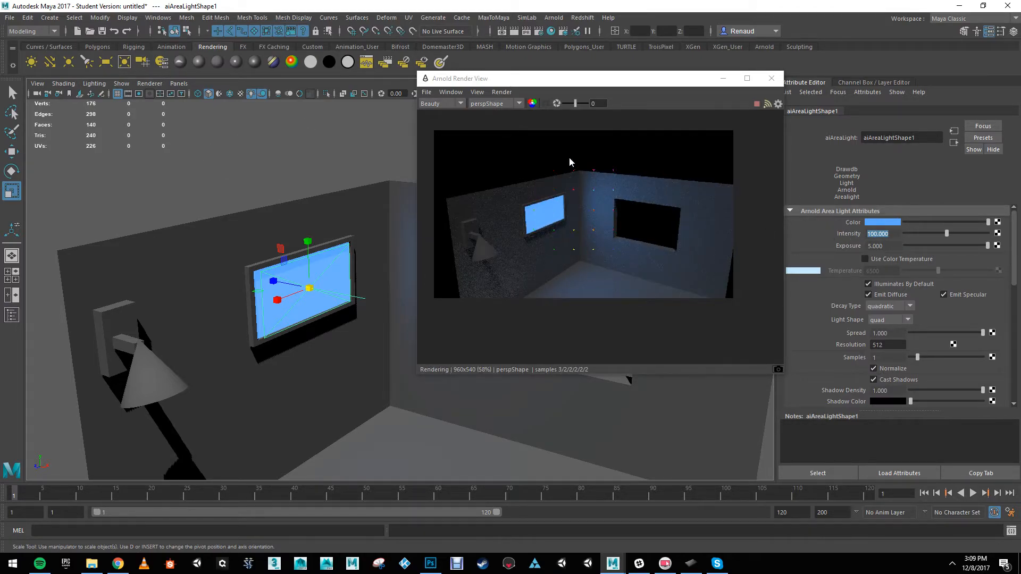
Step: Deselect the area light, render the large room with the Arnold Renderer in Maya's Render View, and close the result
alt+right_drag(307, 318, 229, 274)
alt+middle_drag(229, 274, 211, 253)
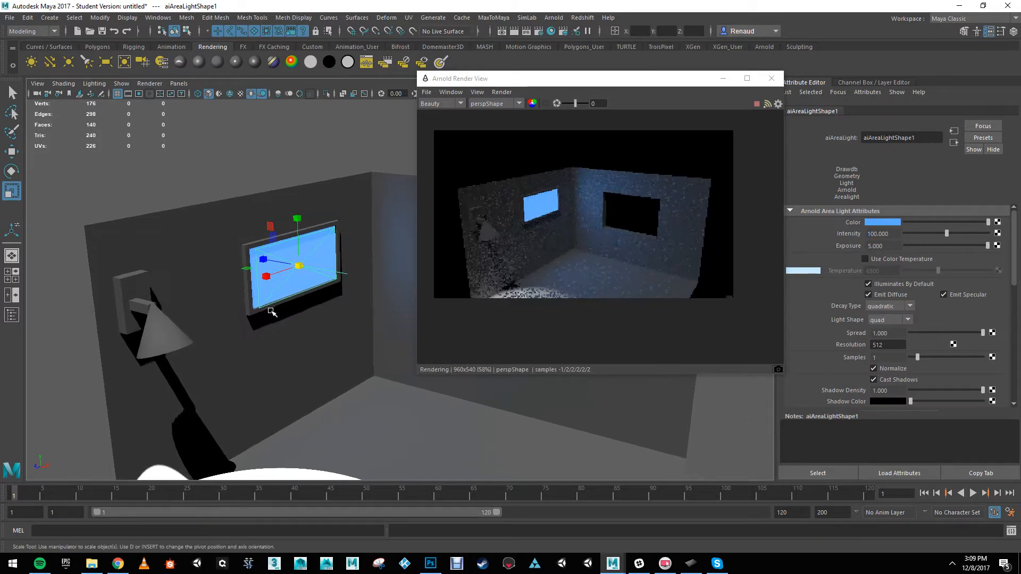
alt+middle_drag(272, 280, 242, 257)
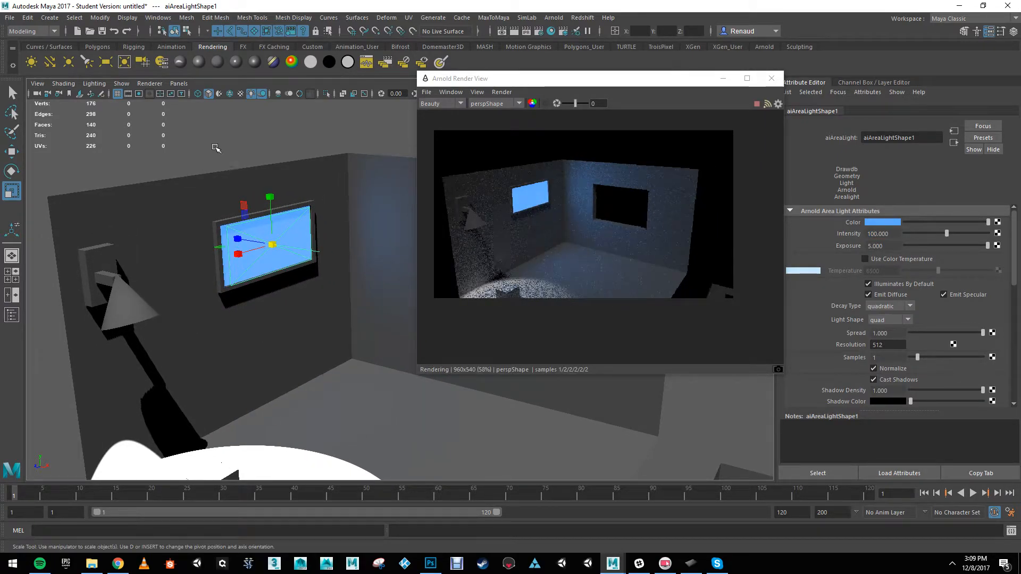
click(216, 145)
alt+drag(215, 145, 228, 197)
alt+middle_drag(228, 197, 299, 214)
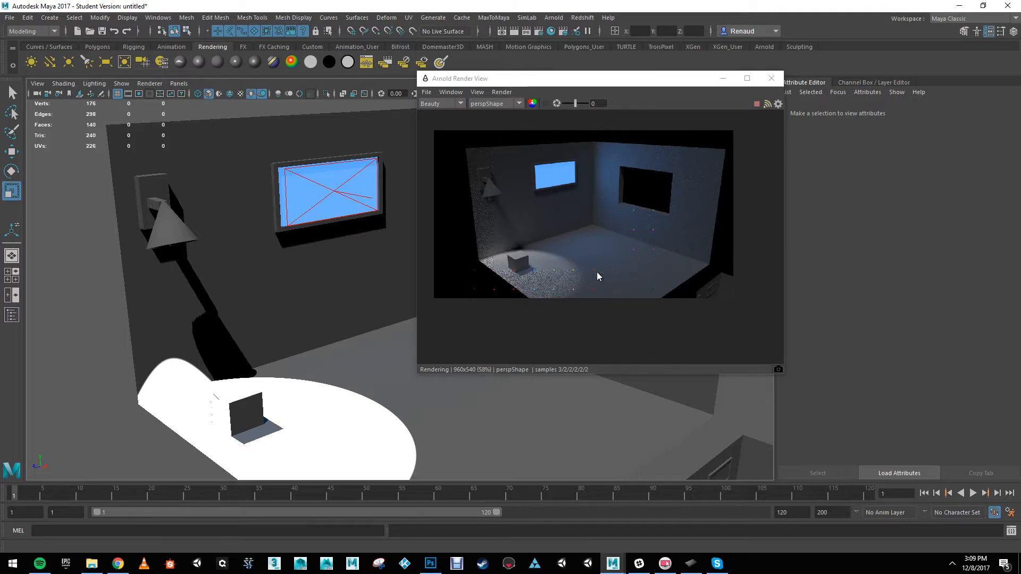
click(500, 33)
drag(418, 128, 319, 102)
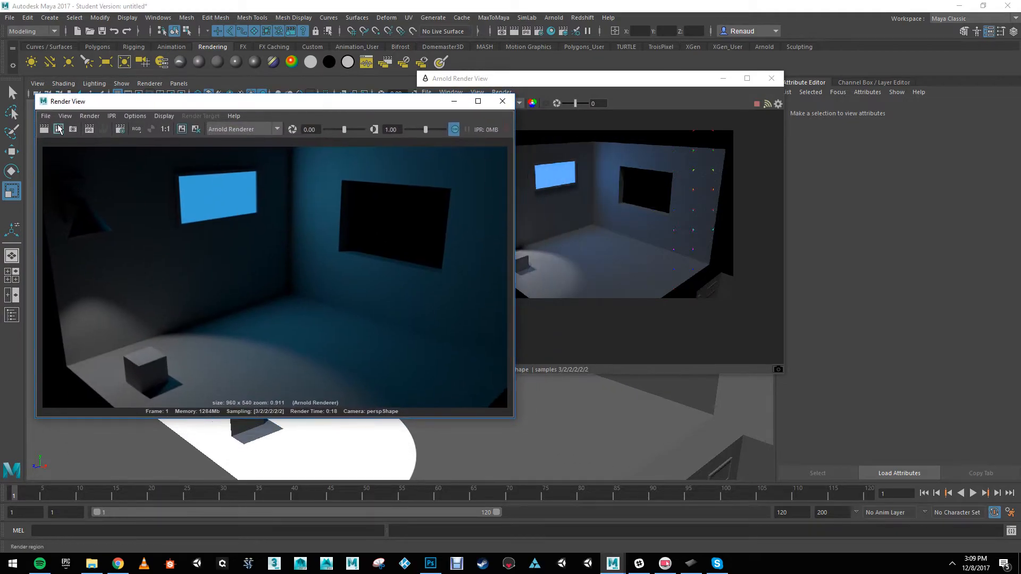
click(46, 130)
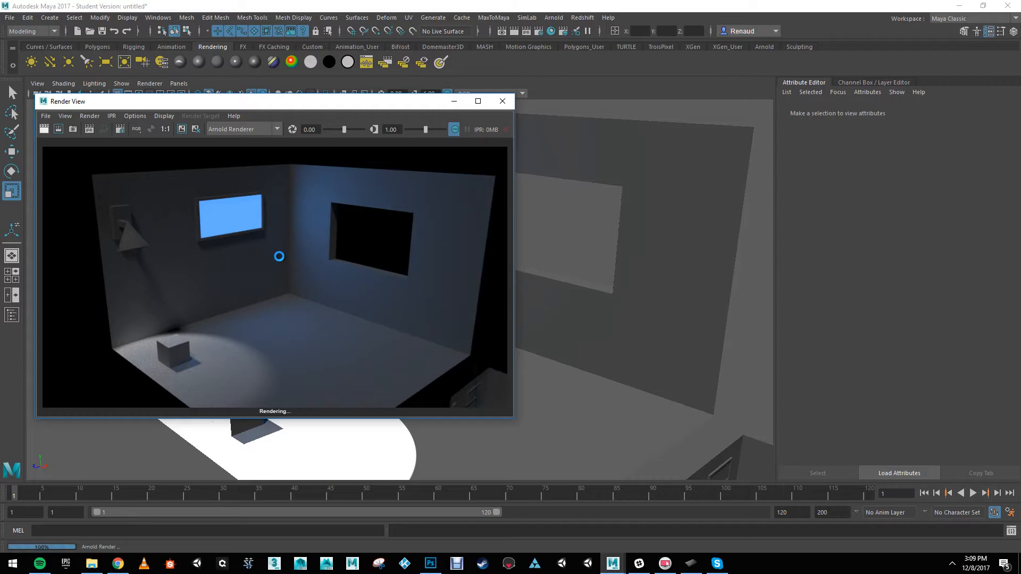
click(501, 100)
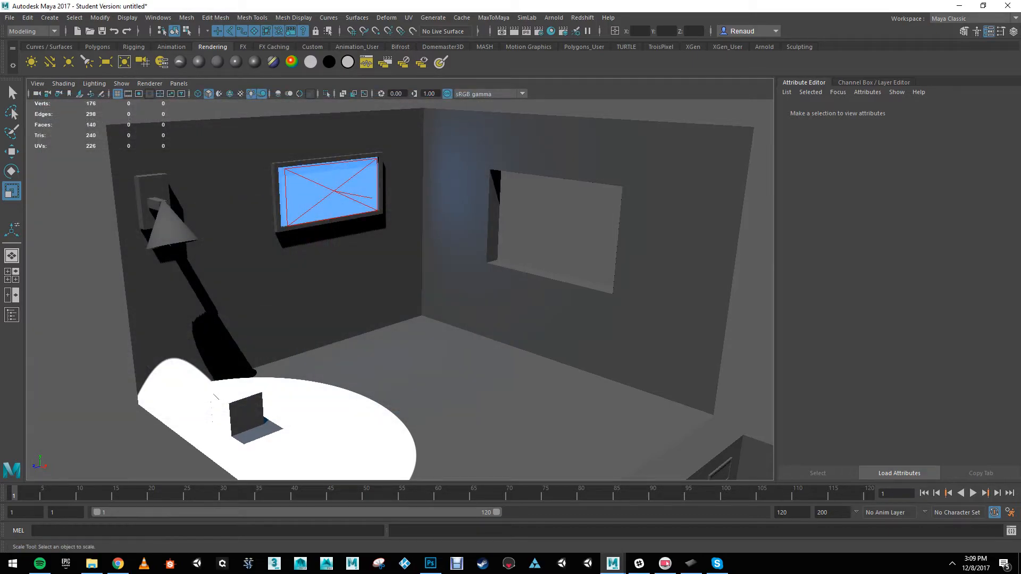
Step: Duplicate the area light in front of the blue picture and move the copy down to the middle of the room, above the floor
key(alt+Tab)
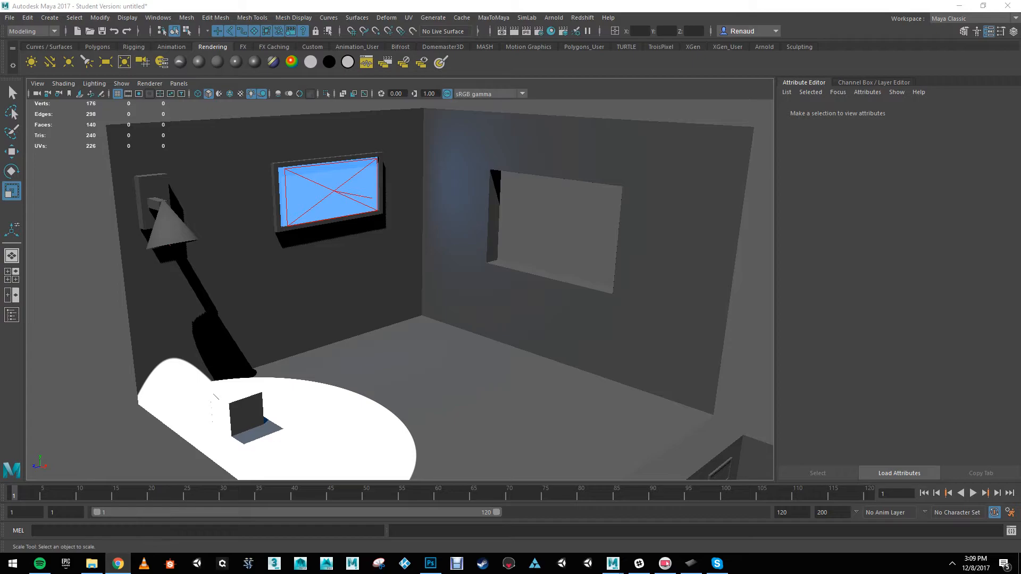
click(344, 195)
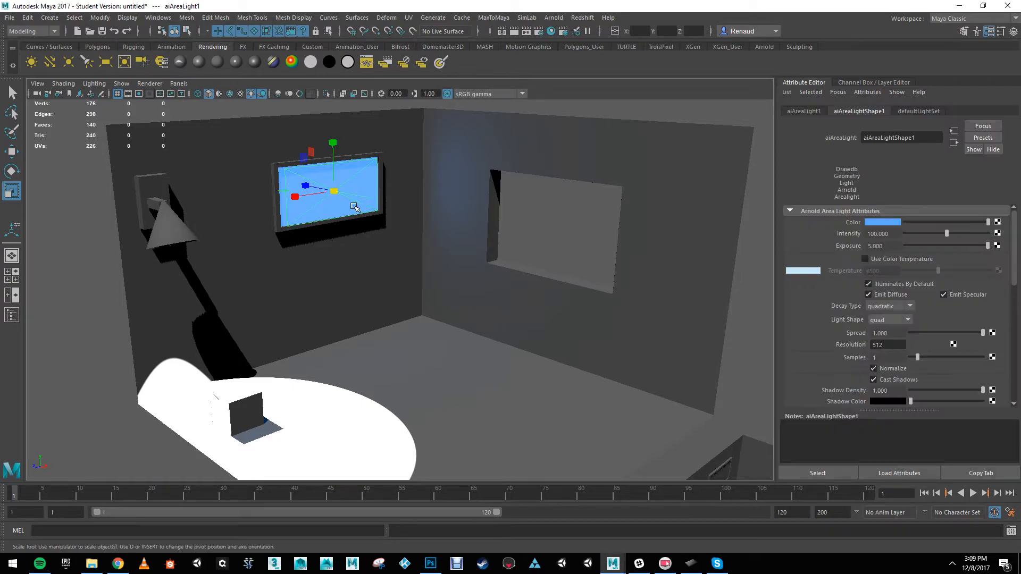
scroll(373, 319, down, 2)
key(w)
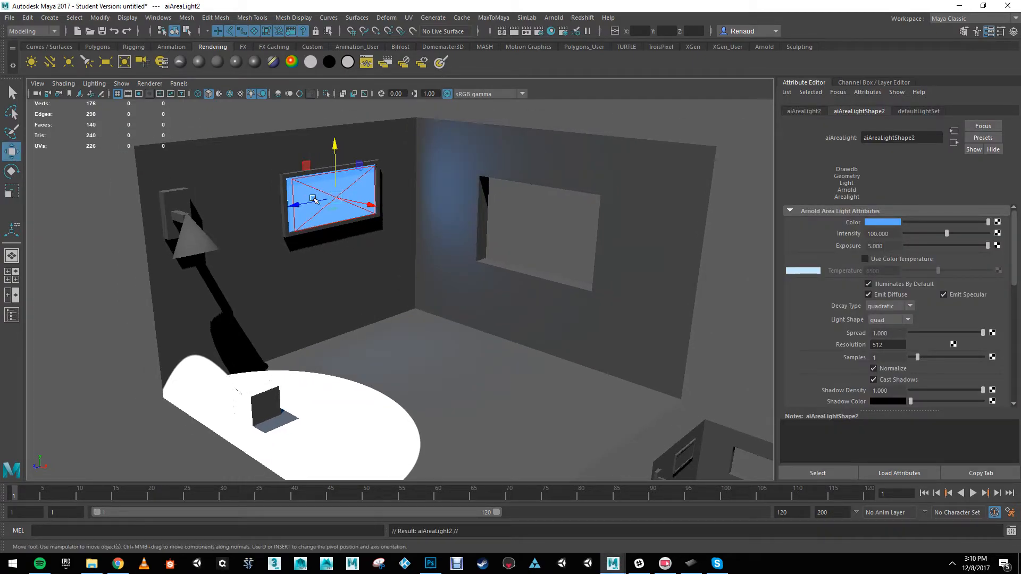
drag(368, 208, 446, 224)
drag(423, 153, 442, 283)
drag(456, 341, 484, 352)
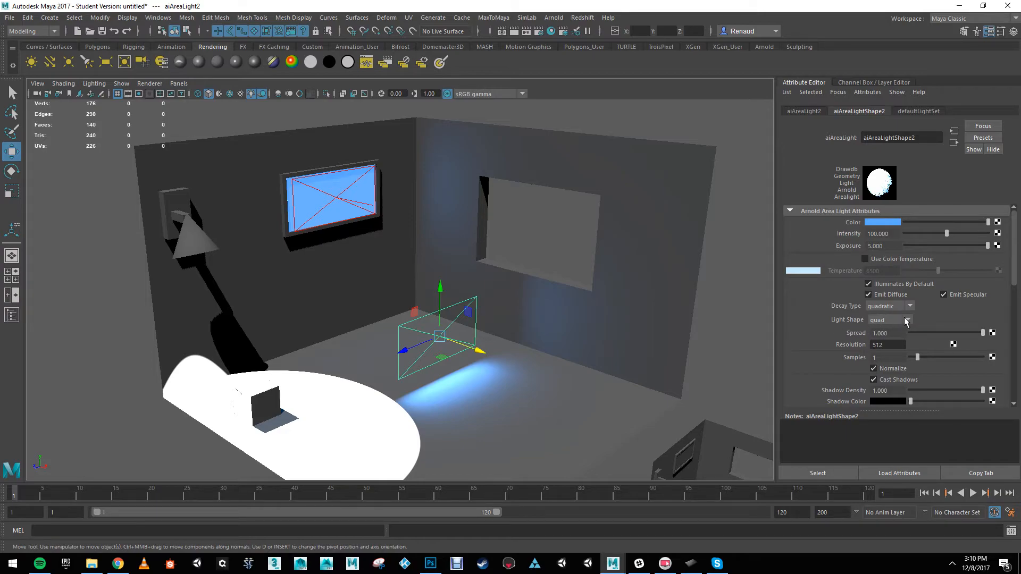
Step: Set the copied area light's shape to cylinder and render the scene in the Arnold Render View
click(908, 319)
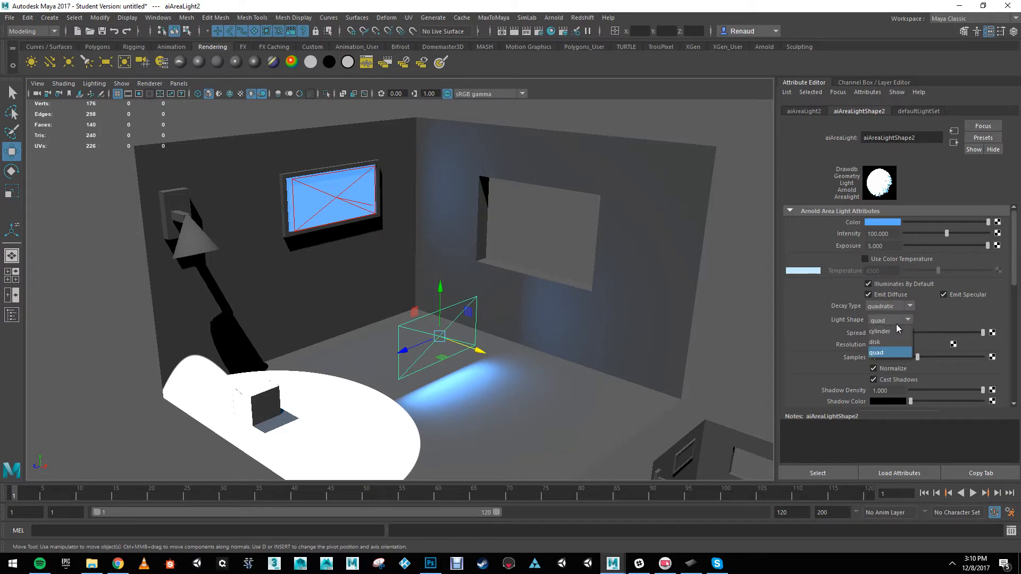
click(886, 330)
scroll(459, 300, up, 2)
alt+drag(458, 299, 454, 300)
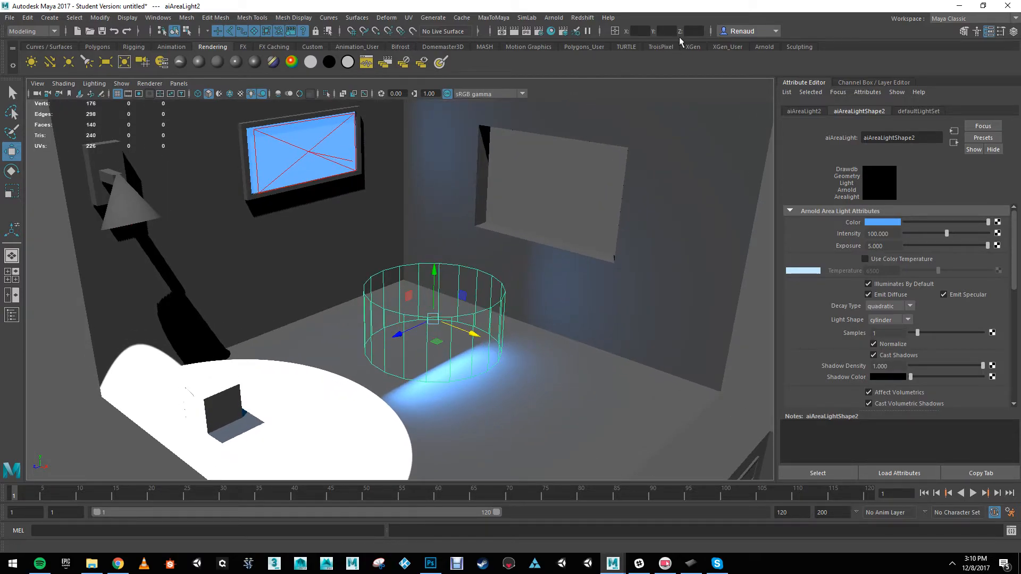
click(554, 17)
click(566, 37)
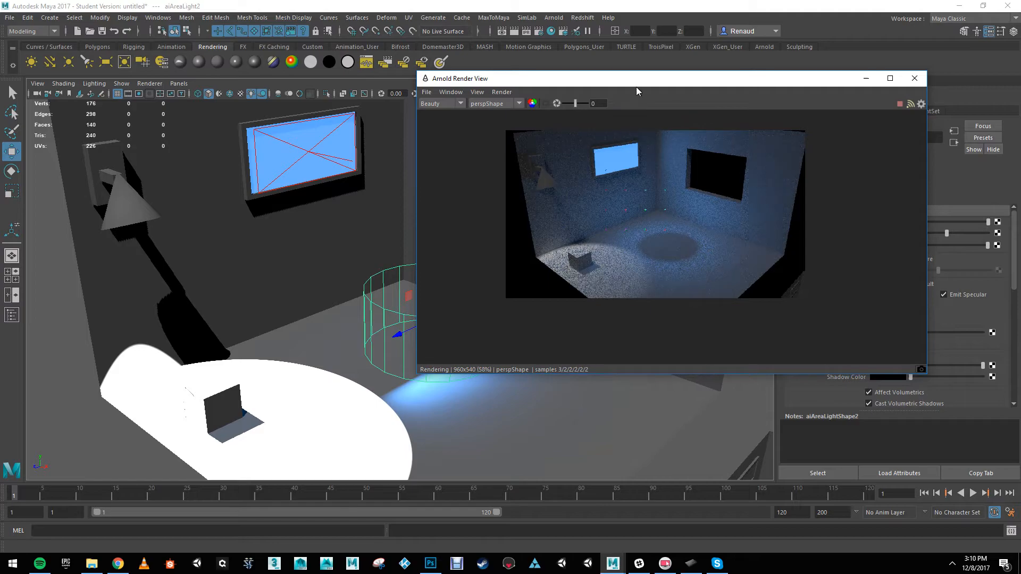
drag(637, 84, 348, 261)
Step: Set the copied light's shape to disk, rotate it to face the floor and lower it close to the floor
click(908, 320)
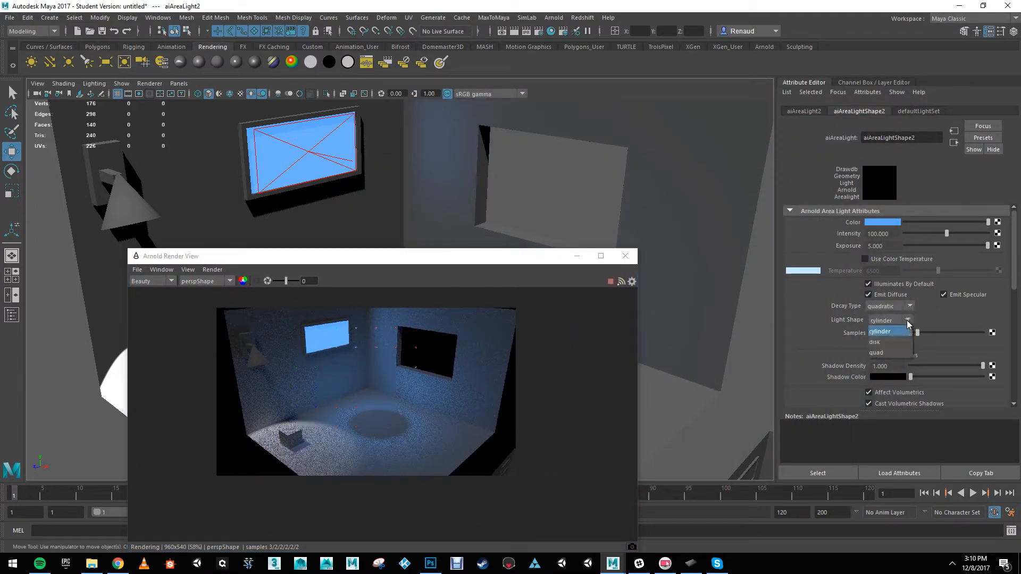
click(885, 342)
drag(481, 255, 779, 52)
alt+middle_drag(393, 293, 326, 263)
key(e)
drag(376, 275, 392, 341)
key(w)
drag(363, 263, 367, 294)
scroll(347, 223, down, 1)
alt+middle_drag(347, 222, 322, 235)
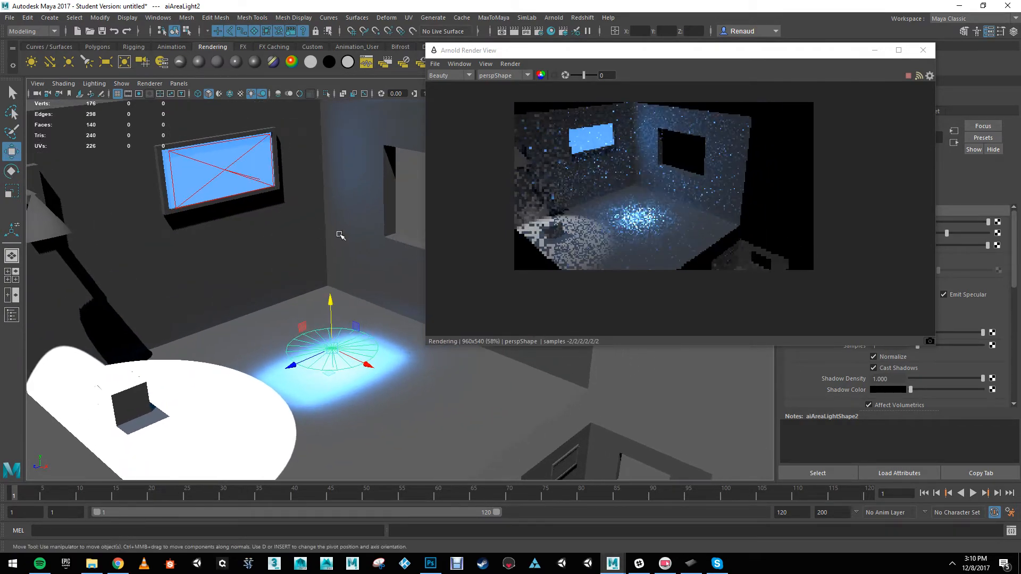
Step: Deselect the disk light, check its effect in the render, and close the Arnold Render View
click(264, 335)
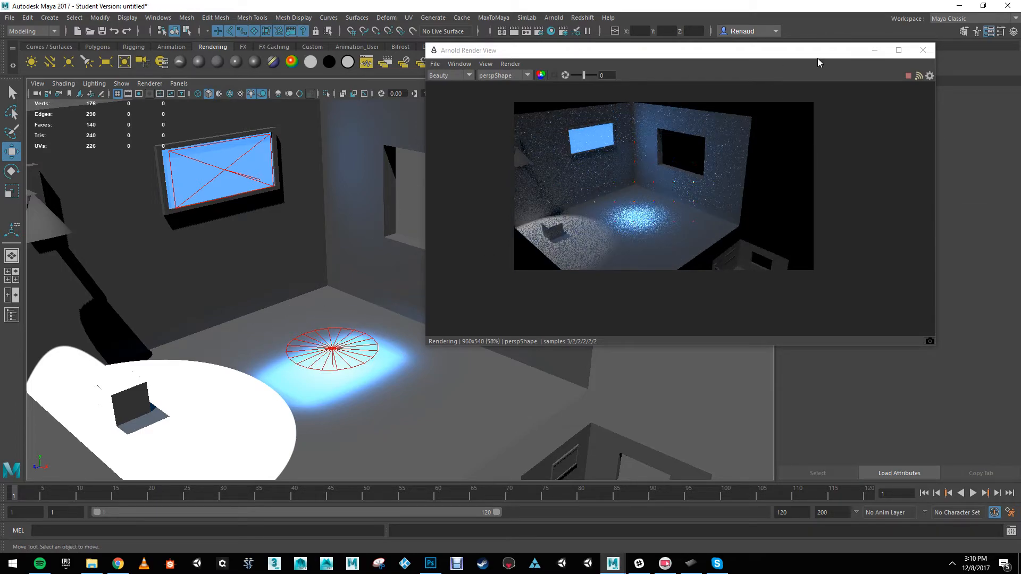
drag(819, 51, 713, 86)
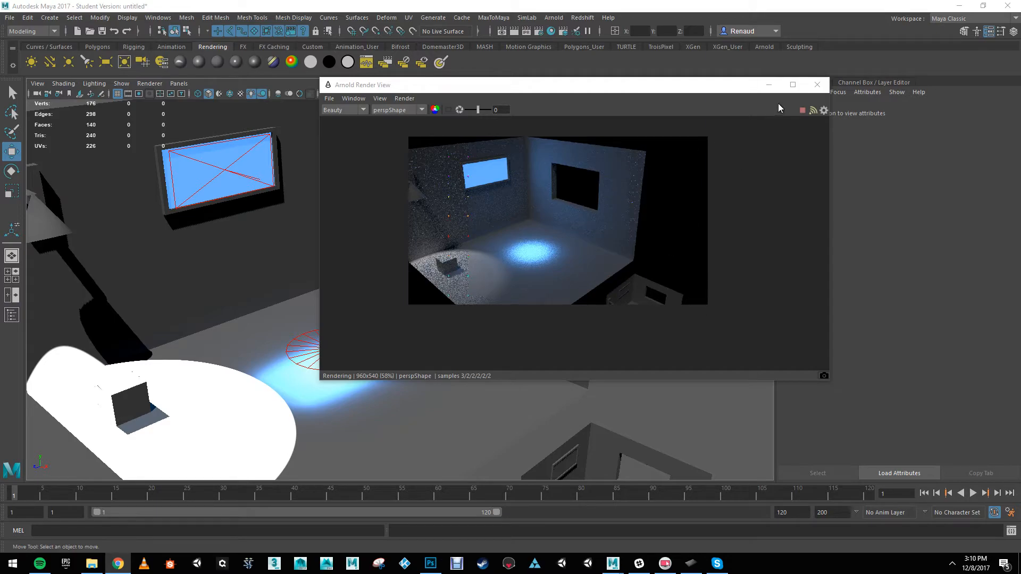
click(816, 84)
Step: Delete the disk-shaped area light above the floor
scroll(461, 316, down, 3)
click(349, 340)
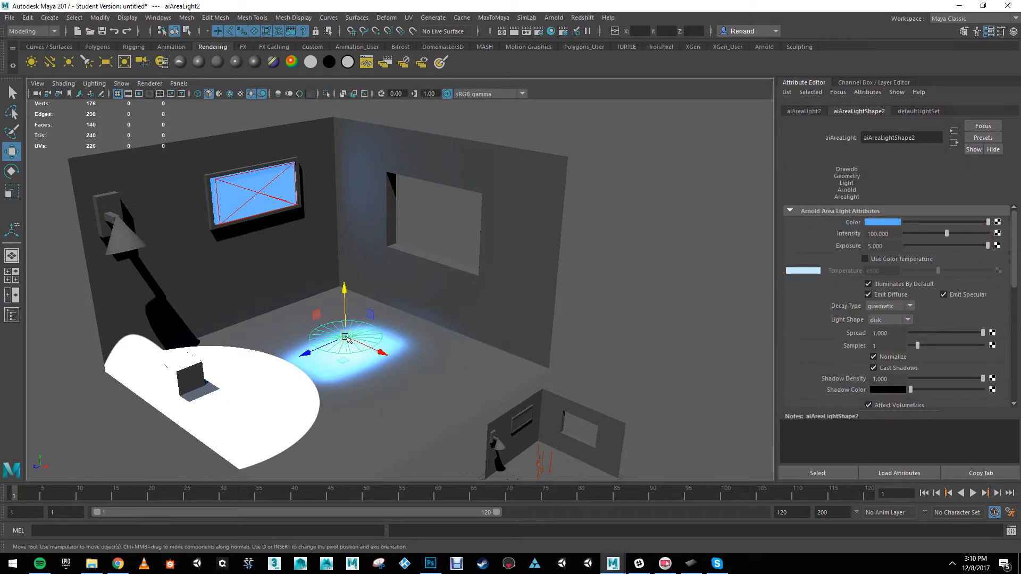
key(Delete)
scroll(329, 340, up, 5)
scroll(299, 337, down, 3)
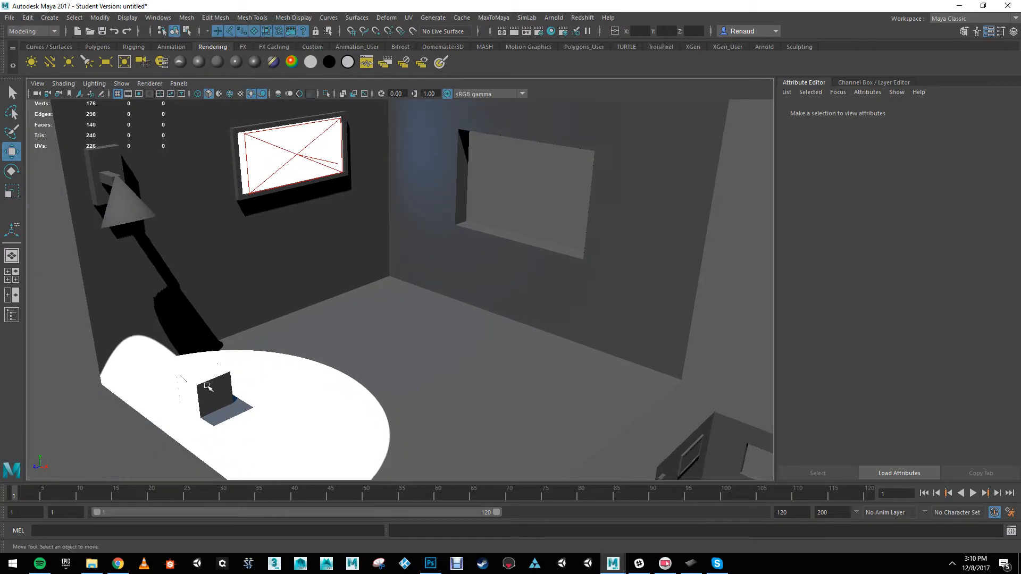
Step: Create a new polygon cube in the scene
click(299, 355)
scroll(395, 360, down, 3)
alt+middle_drag(311, 340, 368, 318)
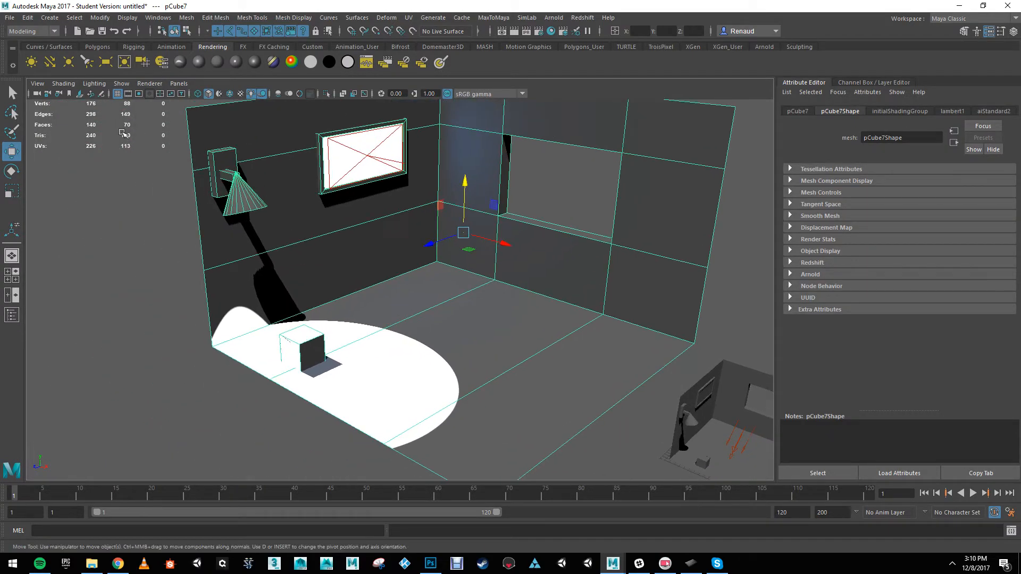
click(98, 47)
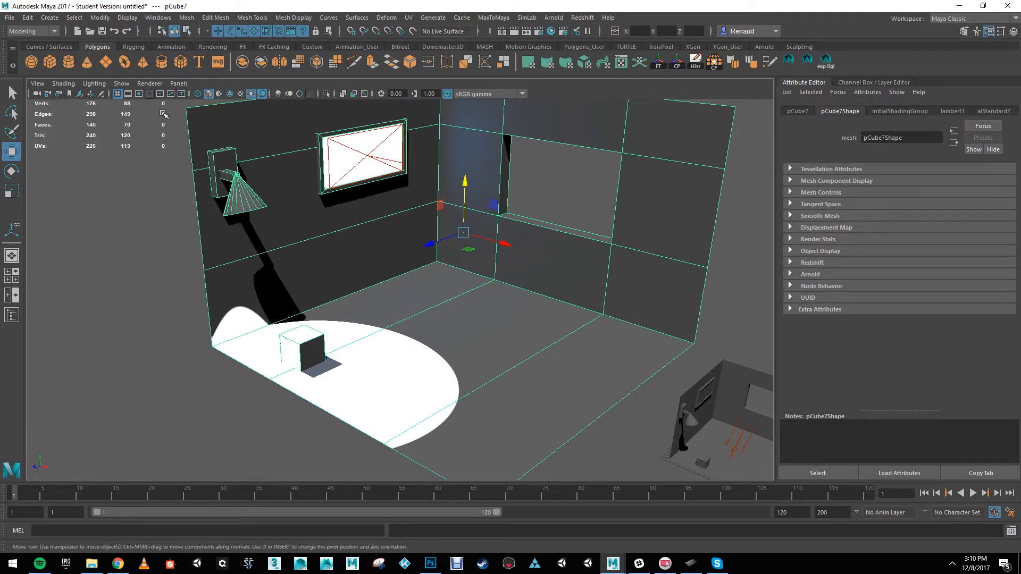
click(50, 62)
scroll(514, 324, down, 3)
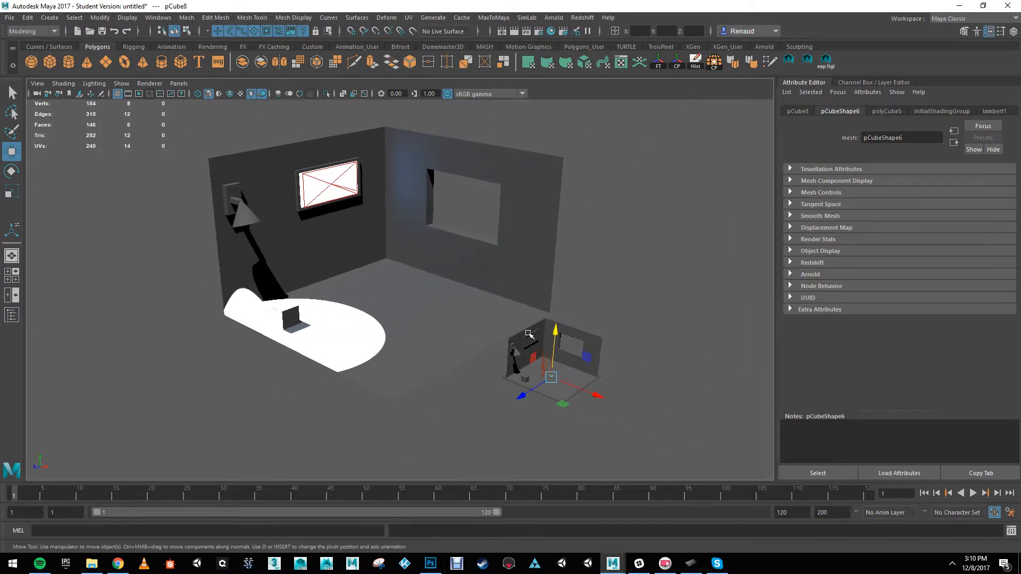
Step: Scale up the new cube and move it onto the large room's floor beside the small box
key(e)
key(r)
drag(551, 377, 289, 314)
key(w)
drag(335, 261, 333, 274)
alt+right_drag(315, 278, 345, 283)
alt+middle_drag(345, 283, 371, 279)
scroll(379, 297, up, 1)
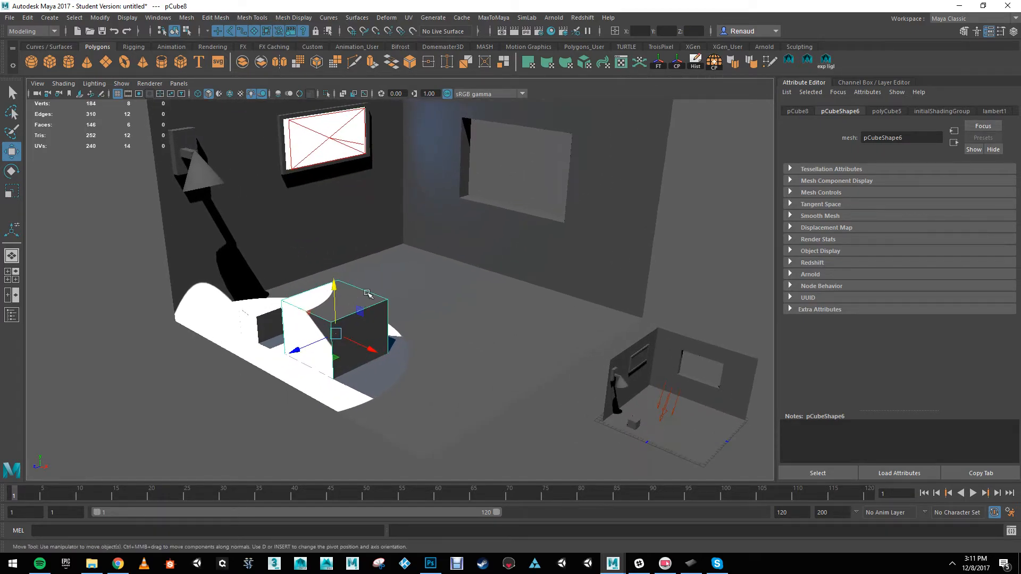
Step: Render the room with the new cube in the Arnold Render View
click(554, 17)
click(575, 35)
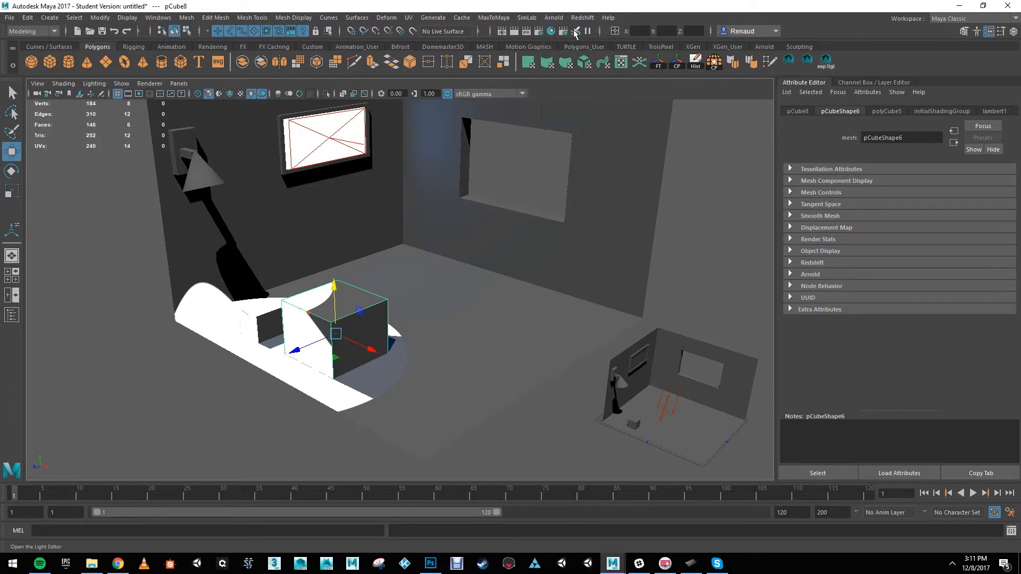
click(555, 18)
click(561, 38)
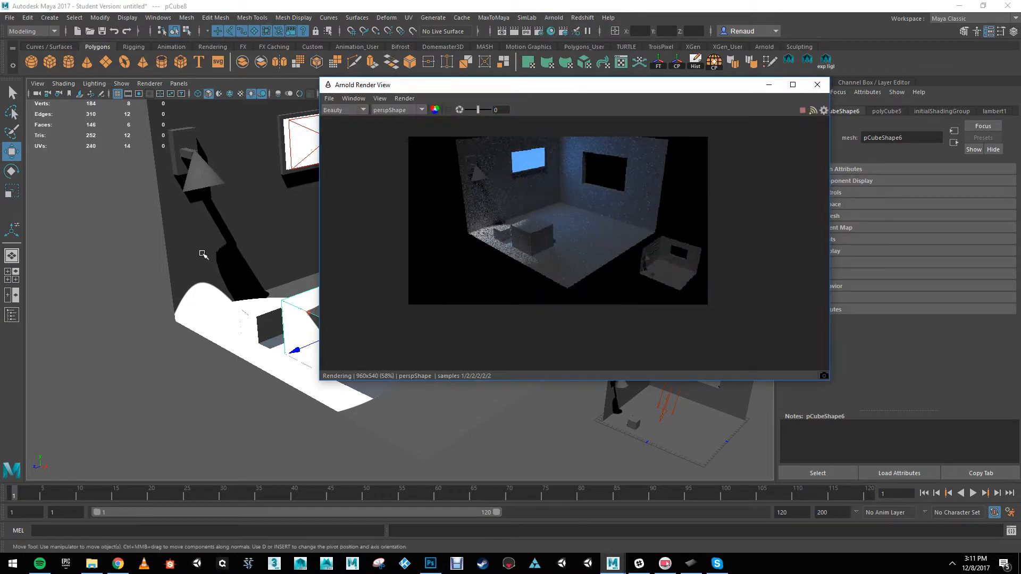
Step: Select the spot light inside the wall lamp, shift it along X and tilt it to redirect its beam
alt+middle_drag(198, 249, 144, 236)
alt+drag(161, 213, 178, 212)
click(178, 260)
alt+drag(179, 259, 200, 255)
alt+drag(210, 200, 207, 162)
click(209, 170)
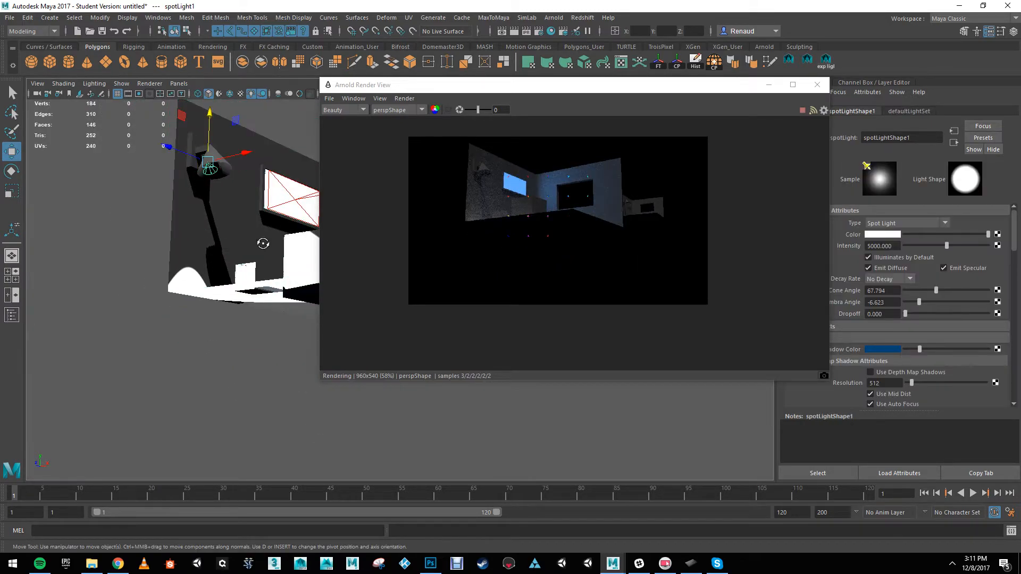
alt+drag(262, 244, 283, 282)
alt+middle_drag(283, 282, 231, 248)
drag(235, 219, 251, 221)
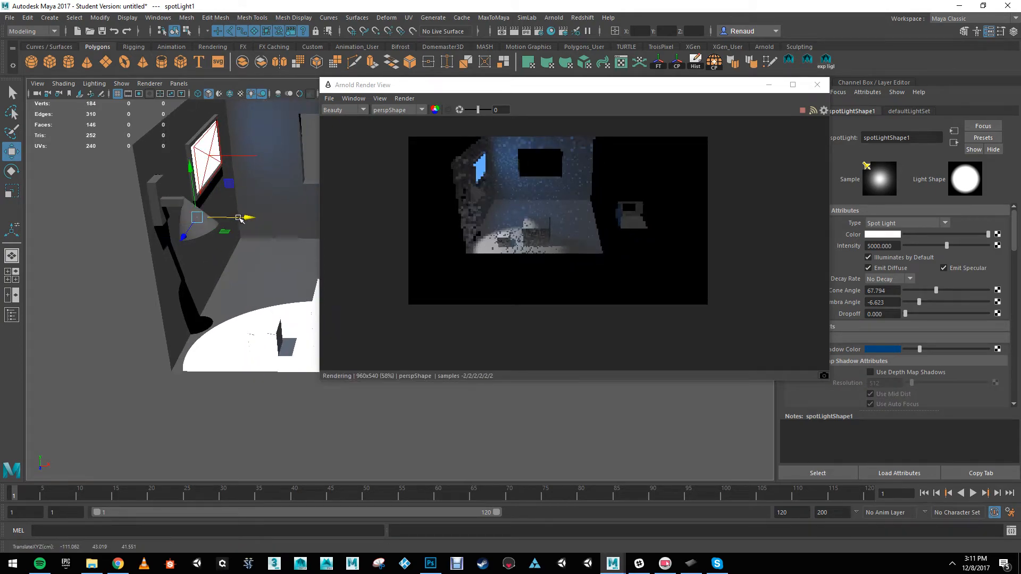
key(e)
drag(219, 180, 214, 179)
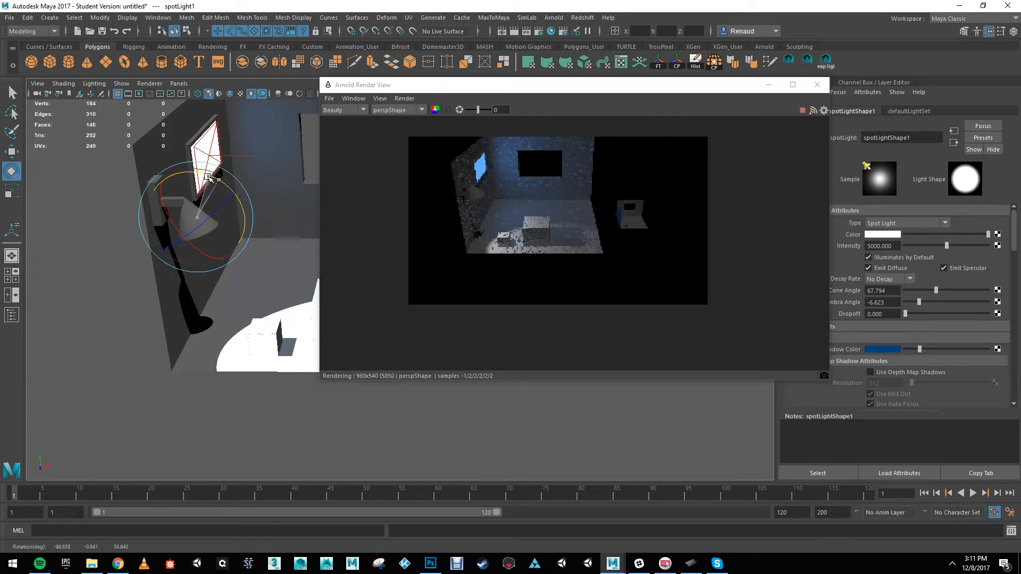
Step: Duplicate the large cube beside the small box and raise the copy above it
alt+drag(234, 311, 187, 332)
alt+right_drag(187, 331, 253, 355)
alt+middle_drag(253, 355, 323, 421)
alt+right_drag(255, 356, 280, 369)
alt+middle_drag(280, 369, 284, 337)
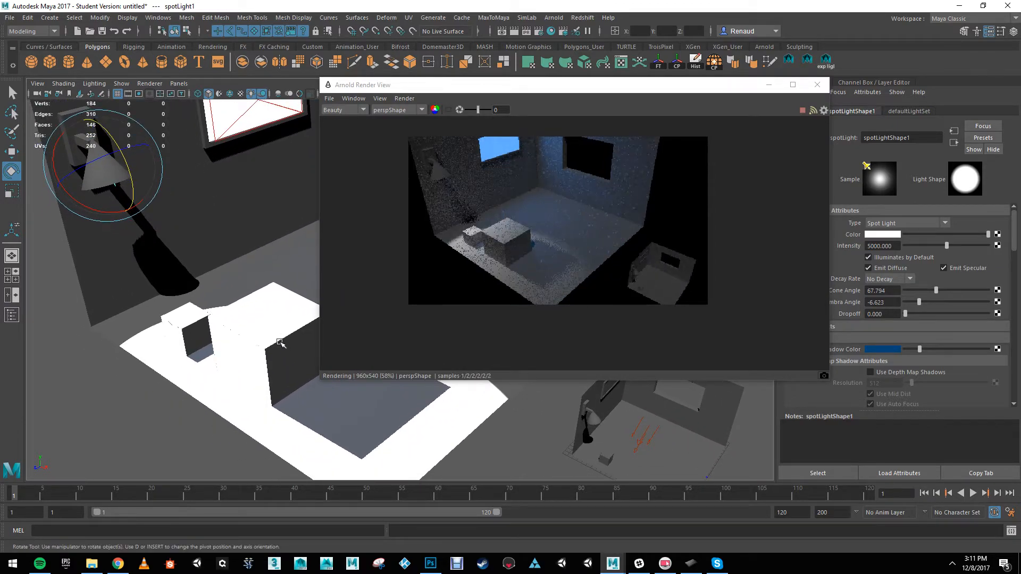
click(250, 350)
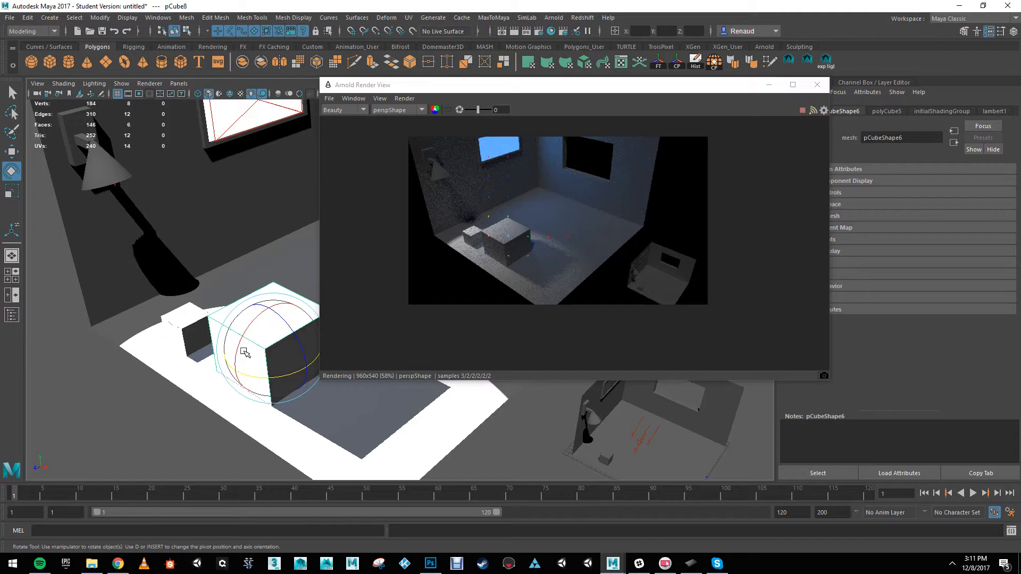
key(ctrl+d)
key(w)
drag(254, 301, 253, 256)
Step: Scale the duplicated cube into a slim pillar and position it on top of the large cube
key(r)
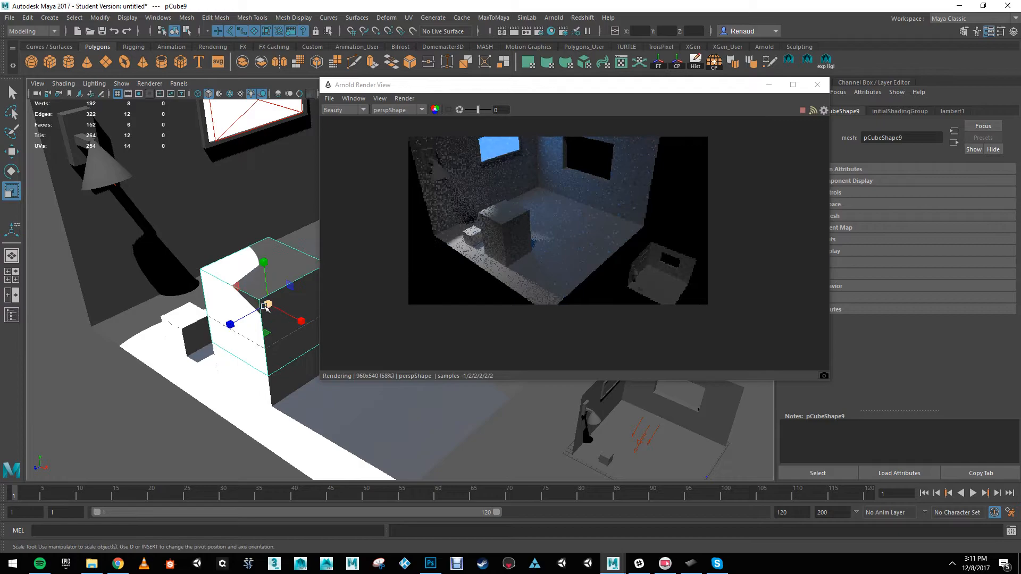
drag(230, 324, 263, 317)
key(w)
drag(201, 314, 190, 321)
alt+drag(213, 353, 231, 356)
alt+right_drag(231, 356, 267, 350)
Step: Try turning off Casts Shadows in the large cube's Render Stats, and restore the option
click(265, 385)
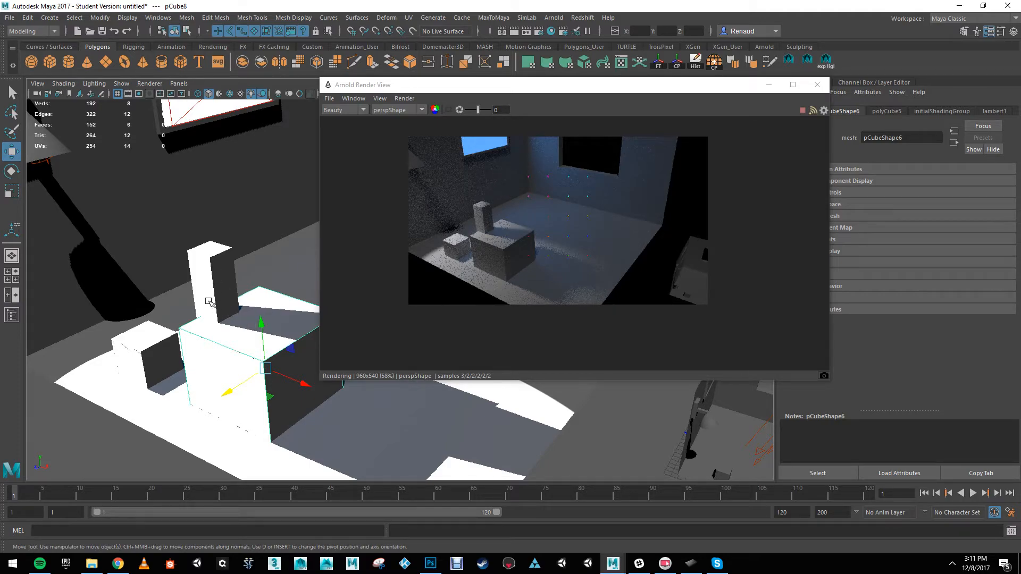
drag(649, 95, 559, 72)
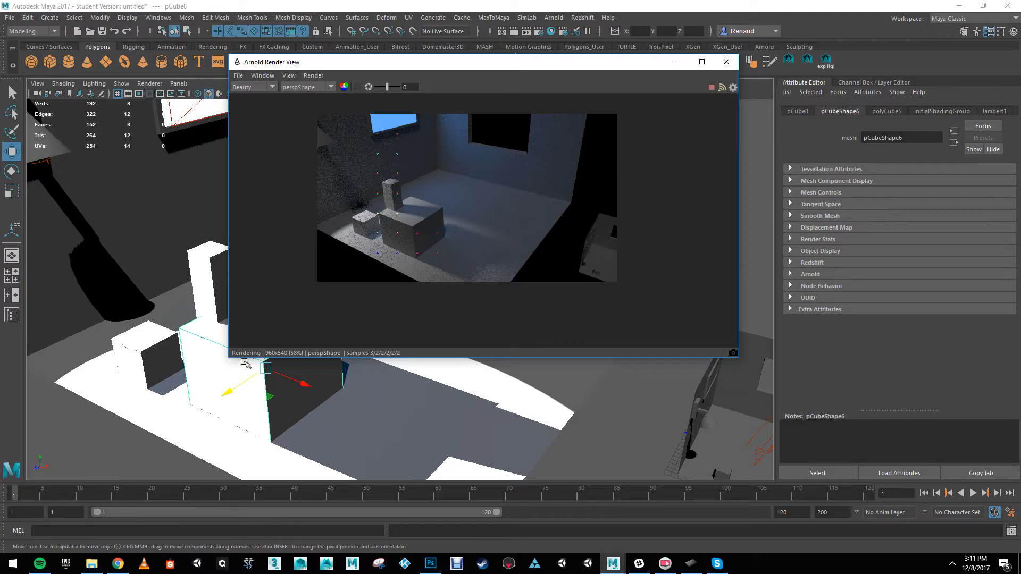
click(842, 111)
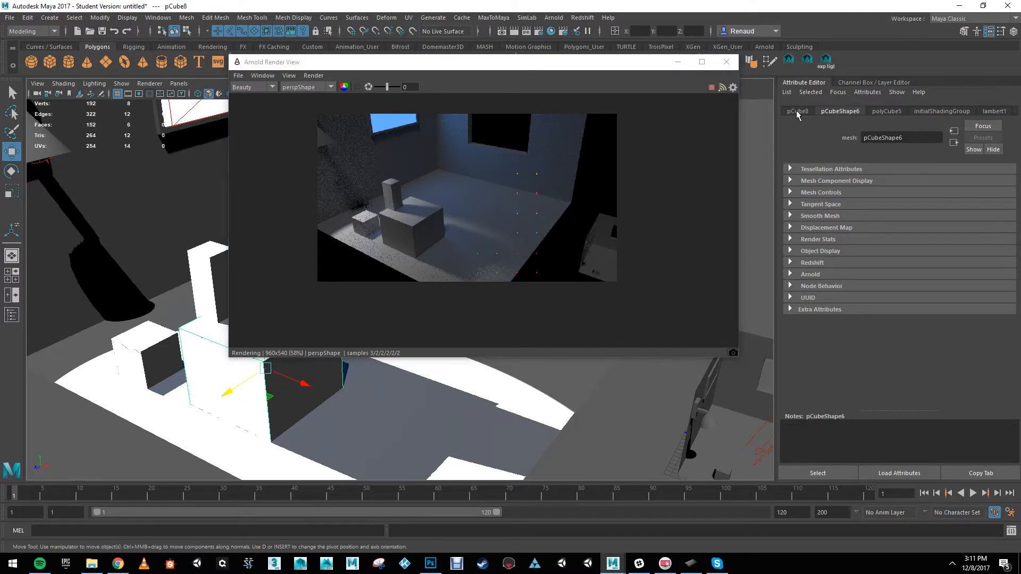
click(790, 239)
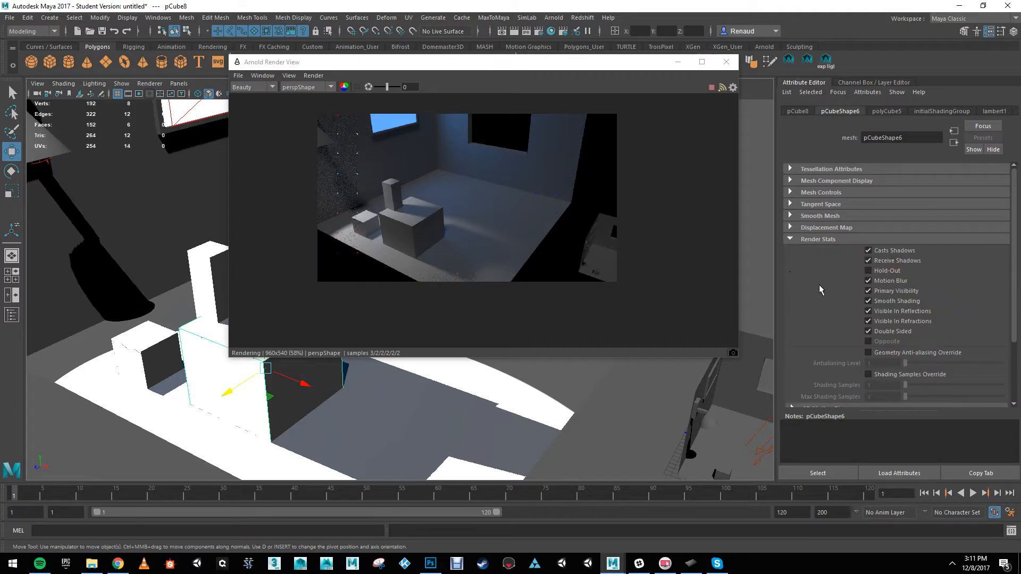
click(868, 250)
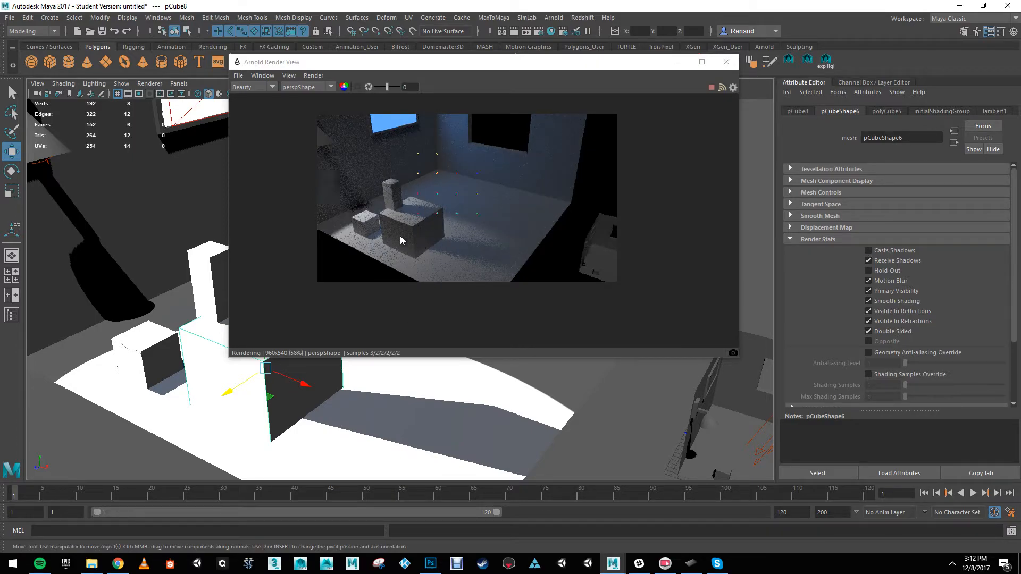
click(868, 250)
click(868, 250)
click(868, 251)
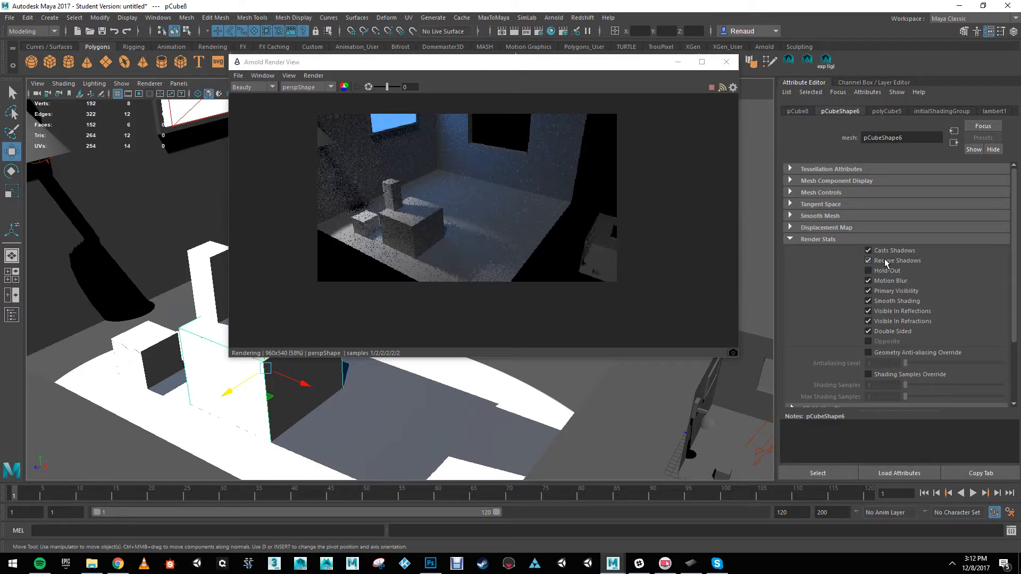
Step: Turn off Receive Shadows for the large cube and stretch the pillar on top of it taller
click(868, 261)
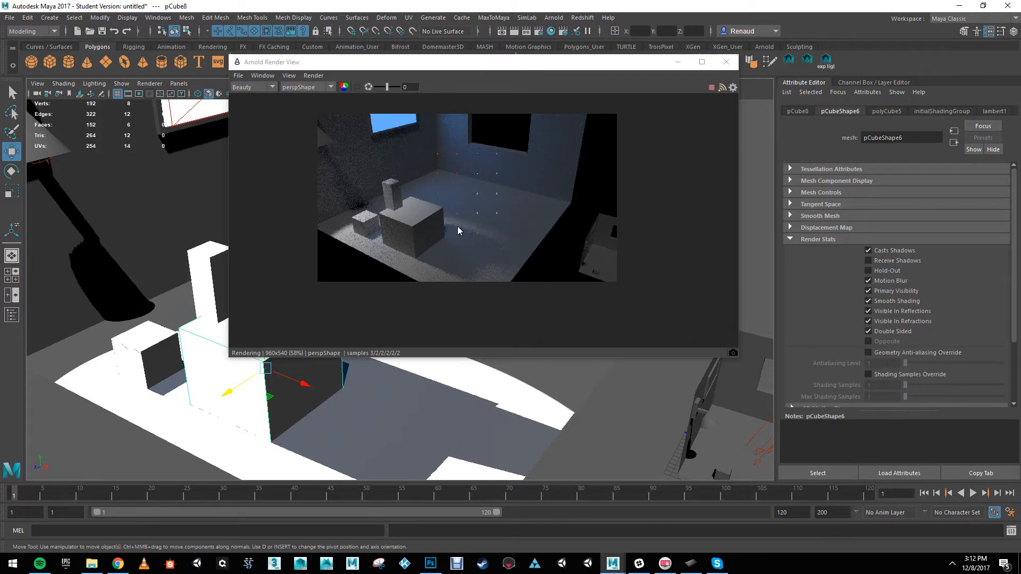
click(202, 266)
key(e)
key(r)
drag(210, 249, 211, 198)
Step: Reselect the large cube and turn off its Primary Visibility, keeping Receive Shadows off
click(300, 396)
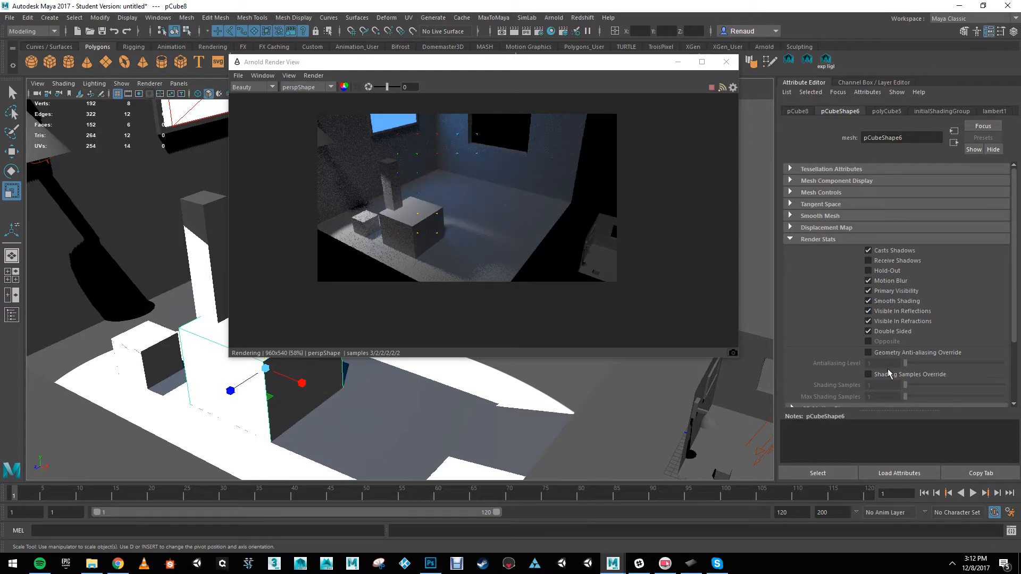
click(867, 261)
click(869, 292)
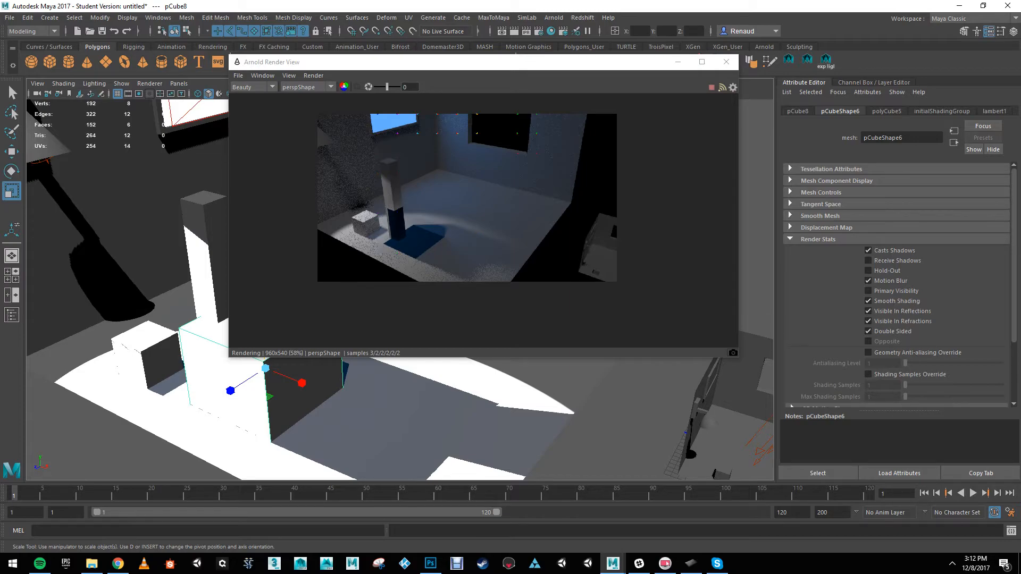
key(alt+Tab)
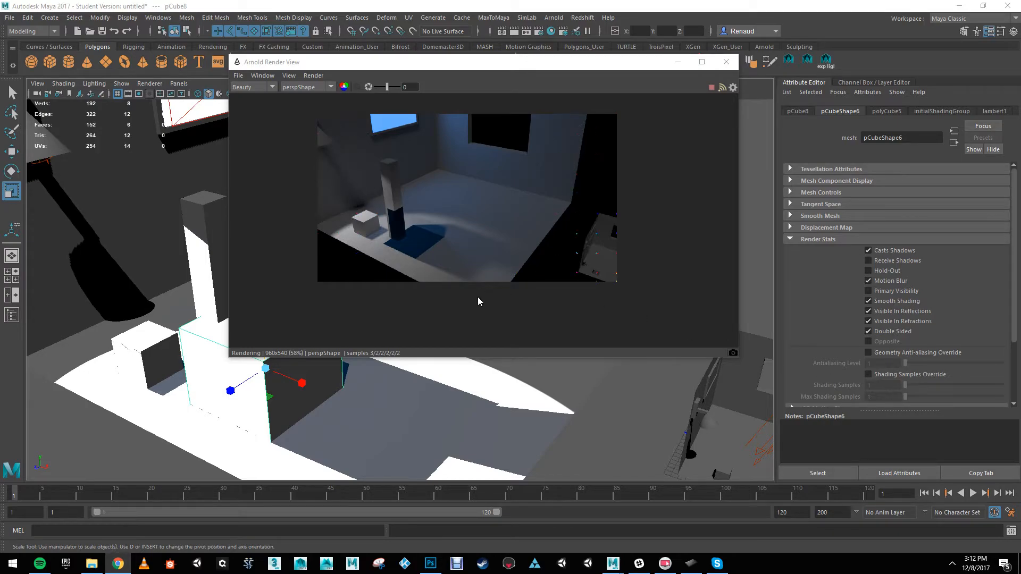
Step: Close the render view and move the pillar off the large cube to the floor in front of it
click(726, 61)
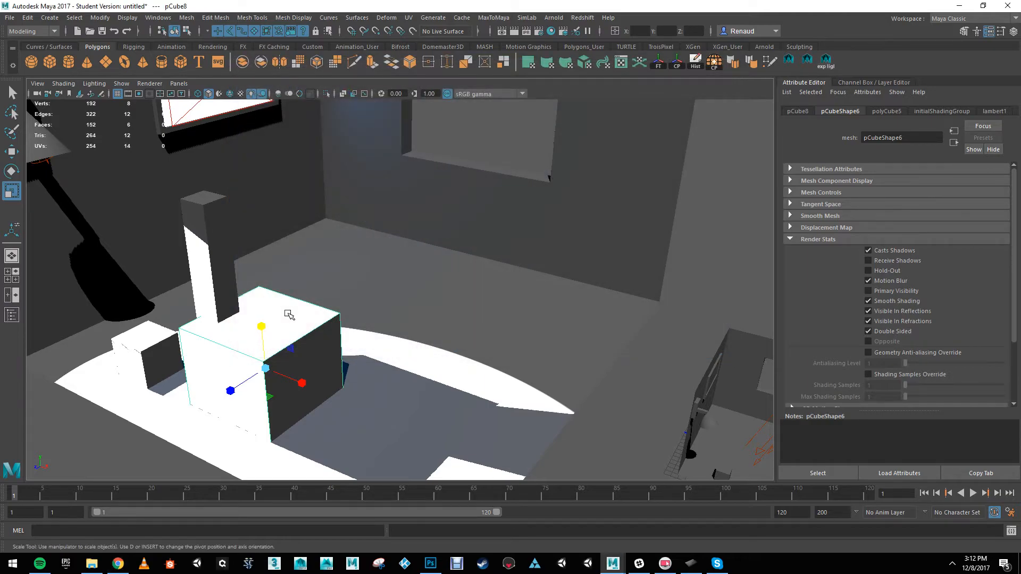
click(231, 290)
key(w)
drag(255, 315, 377, 344)
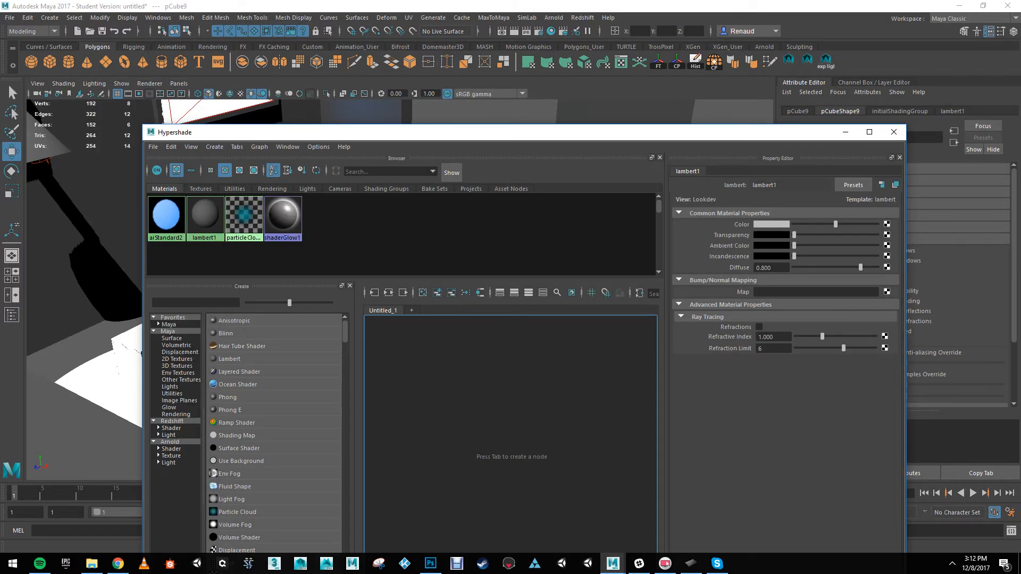
Step: Assign a new Blinn material to the pillar through the Hypershade and raise its transparency partway
drag(315, 132, 538, 71)
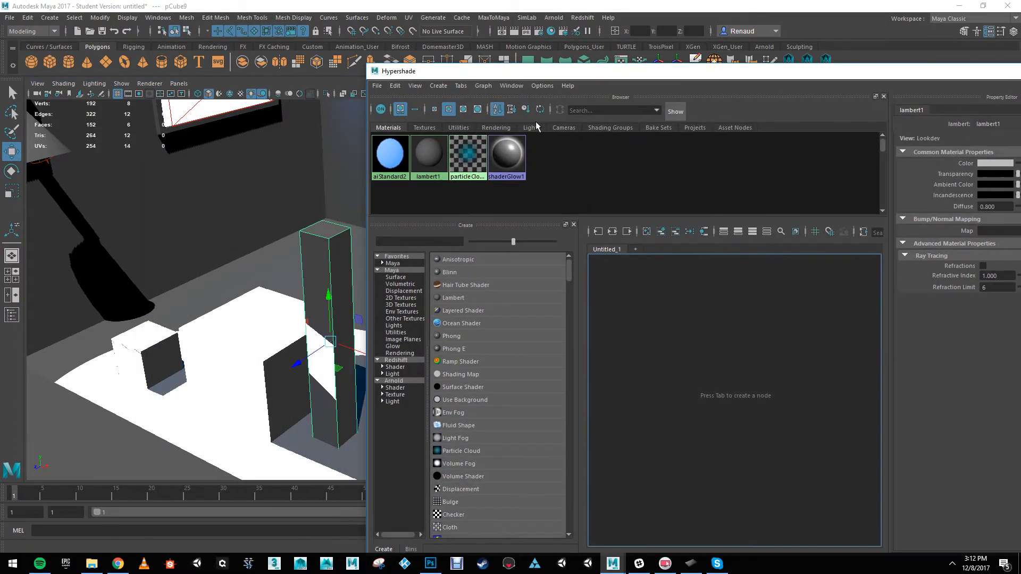
click(454, 272)
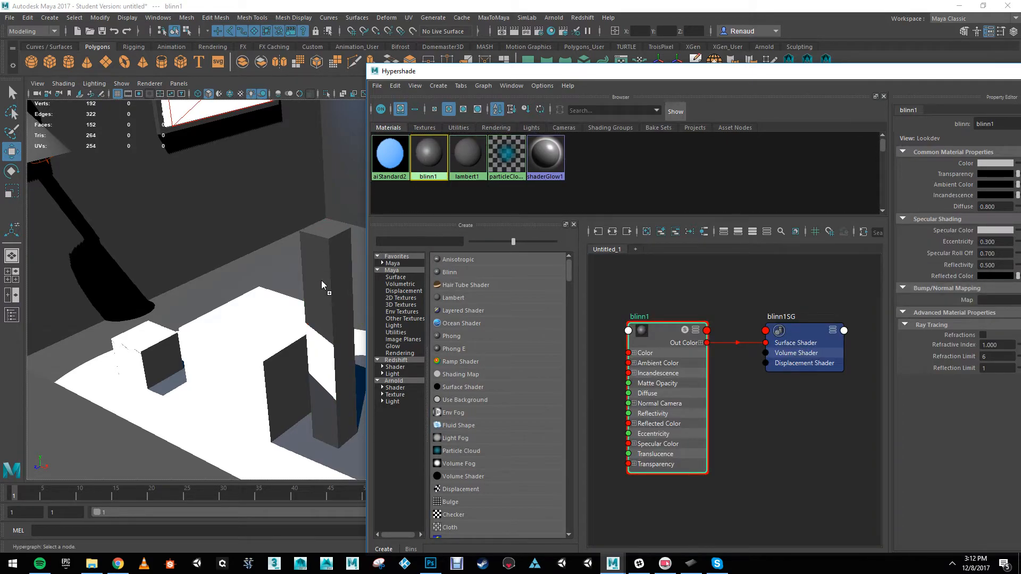
drag(359, 82, 258, 94)
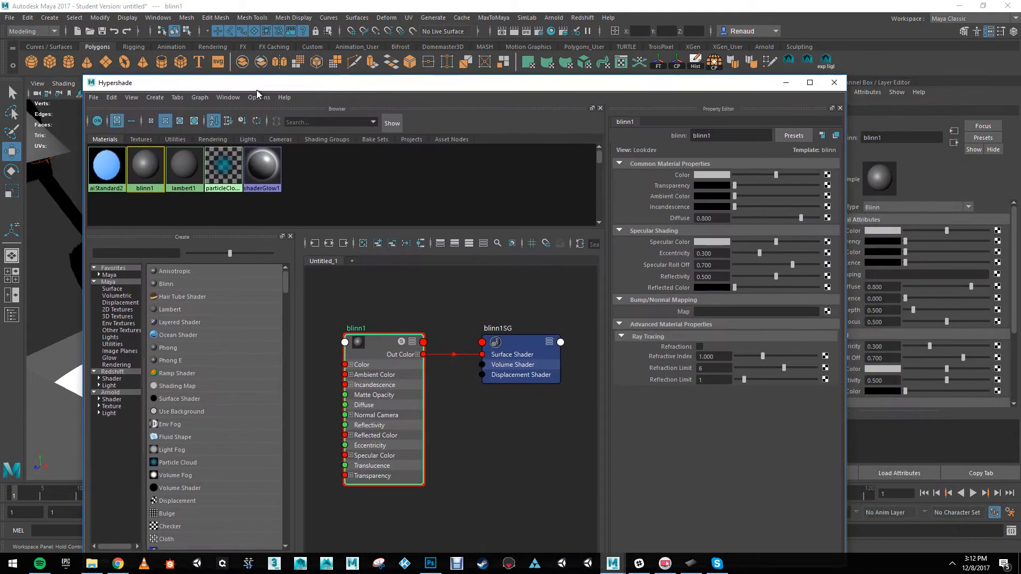
drag(846, 161, 515, 162)
drag(385, 87, 730, 60)
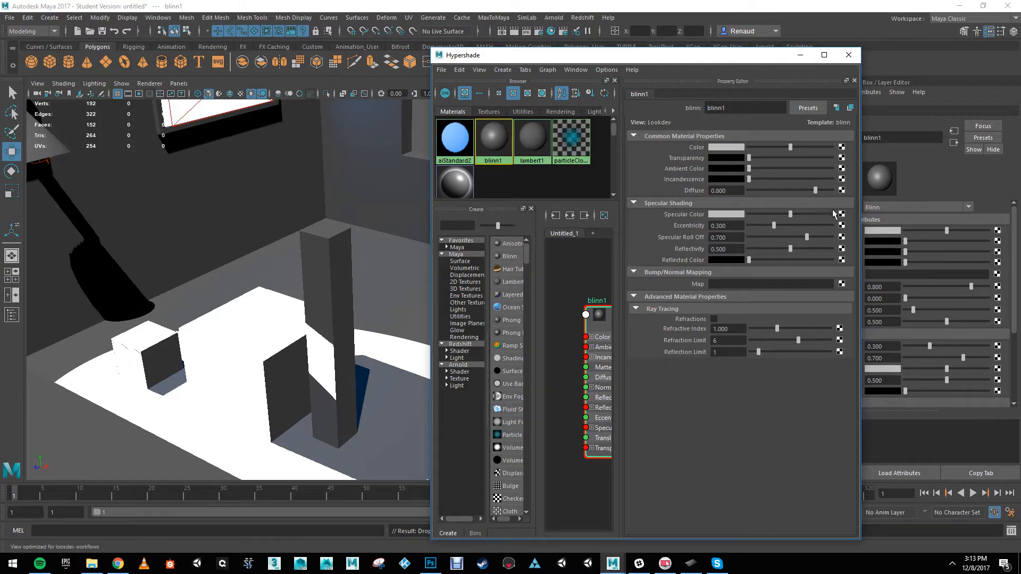
drag(772, 158, 775, 159)
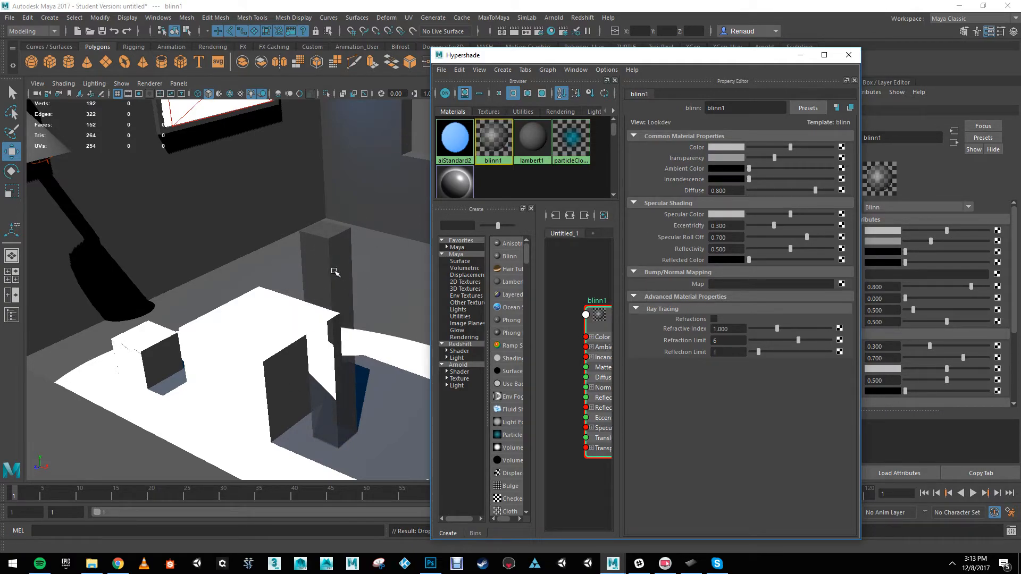
Step: Start a live render of the transparent pillar in the Arnold RenderView and close the Hypershade
click(554, 18)
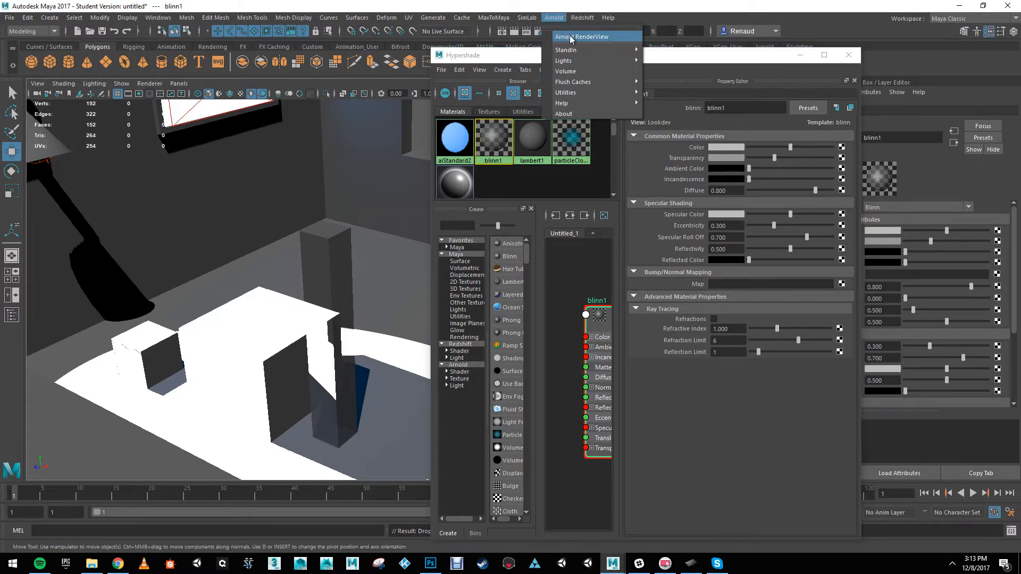
click(569, 37)
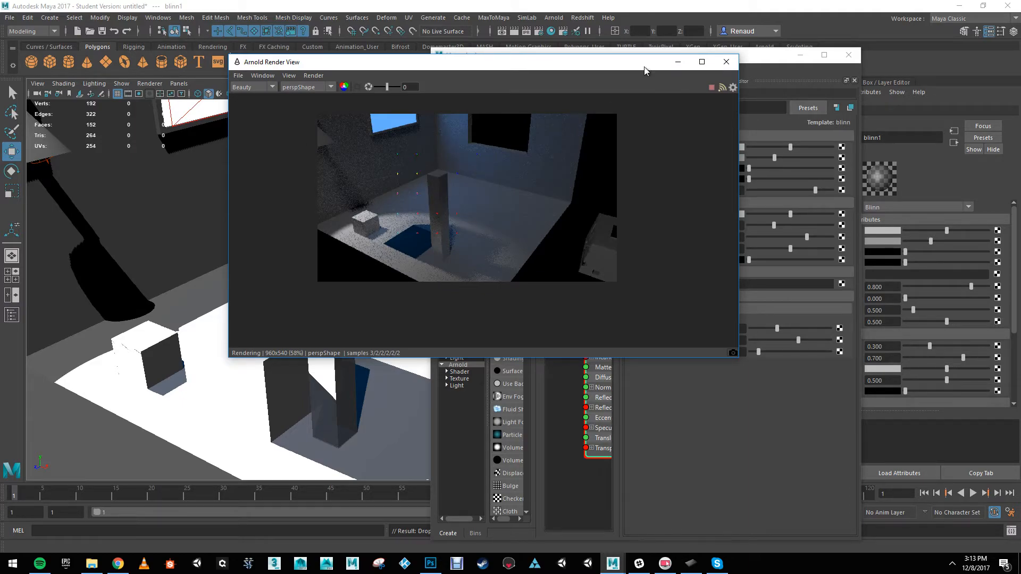
click(779, 57)
click(850, 54)
drag(404, 66, 546, 47)
Step: Turn off Opaque in the pillar's Arnold attributes and raise its Blinn material's transparency further
click(321, 251)
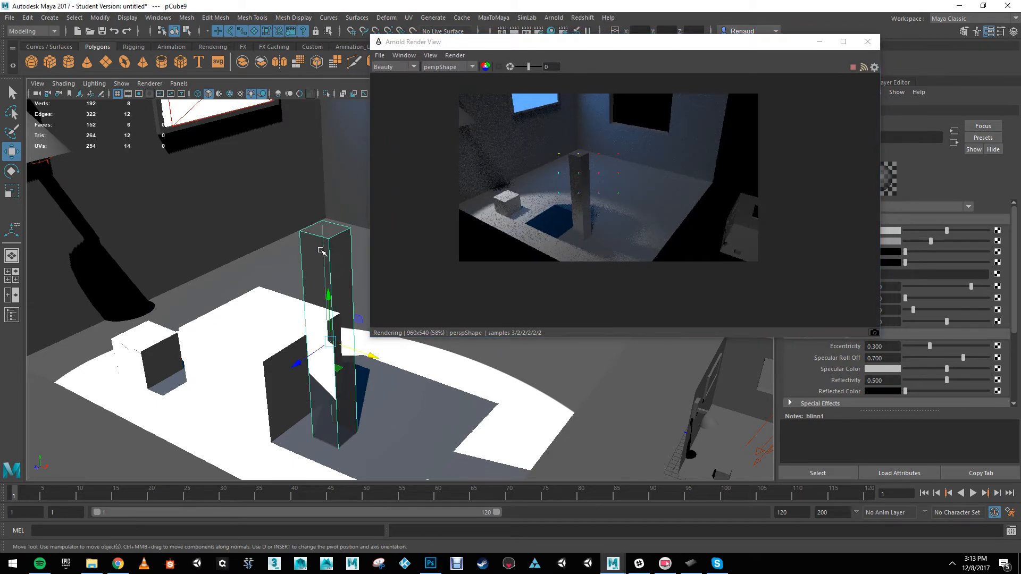
drag(646, 45, 489, 46)
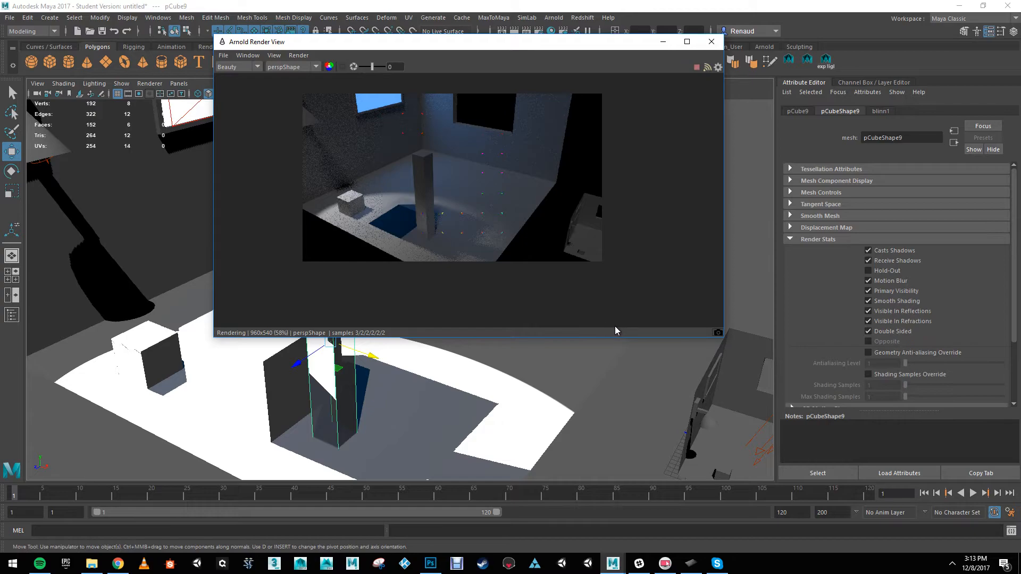
click(793, 241)
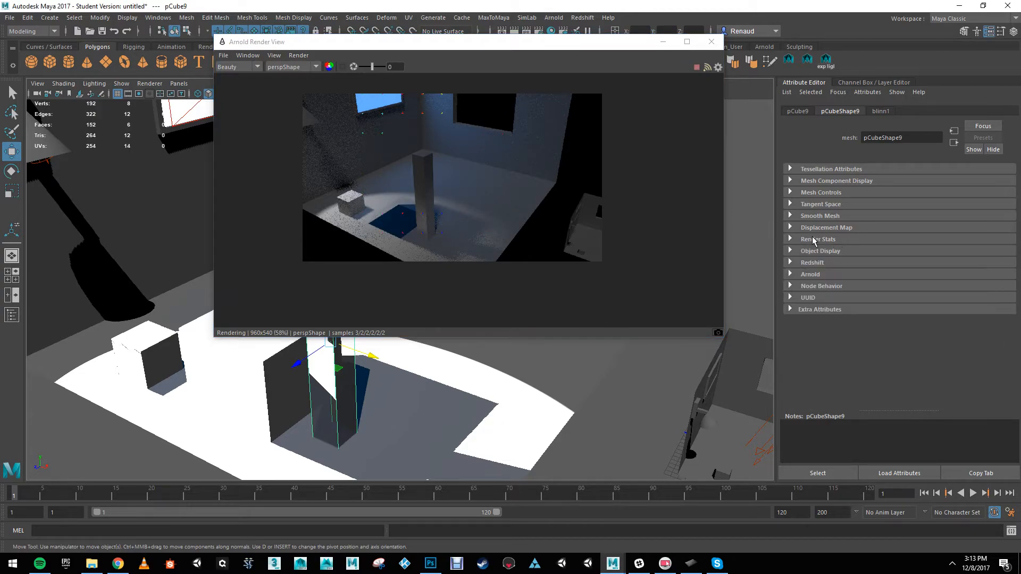
click(790, 275)
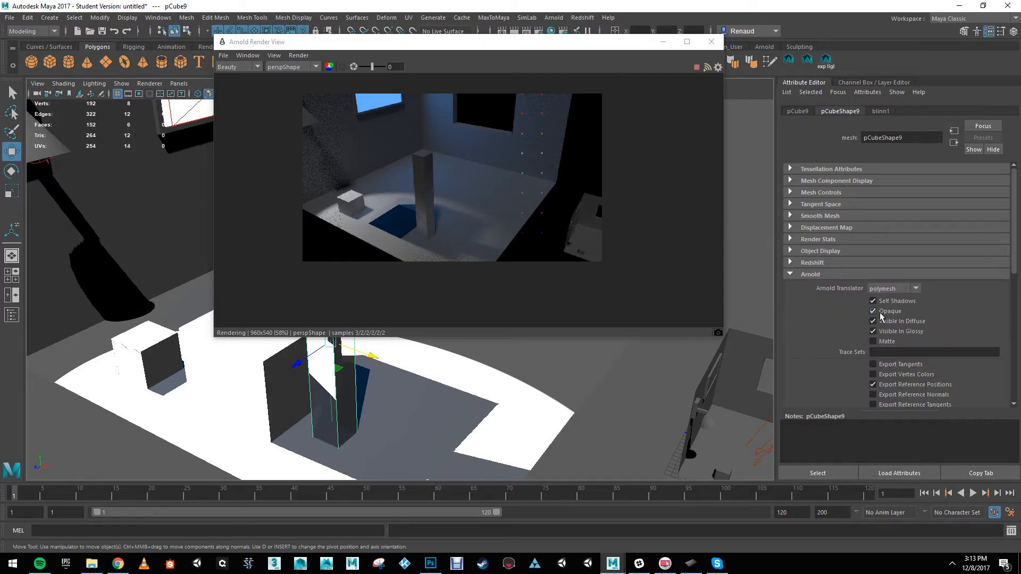
click(872, 311)
click(884, 112)
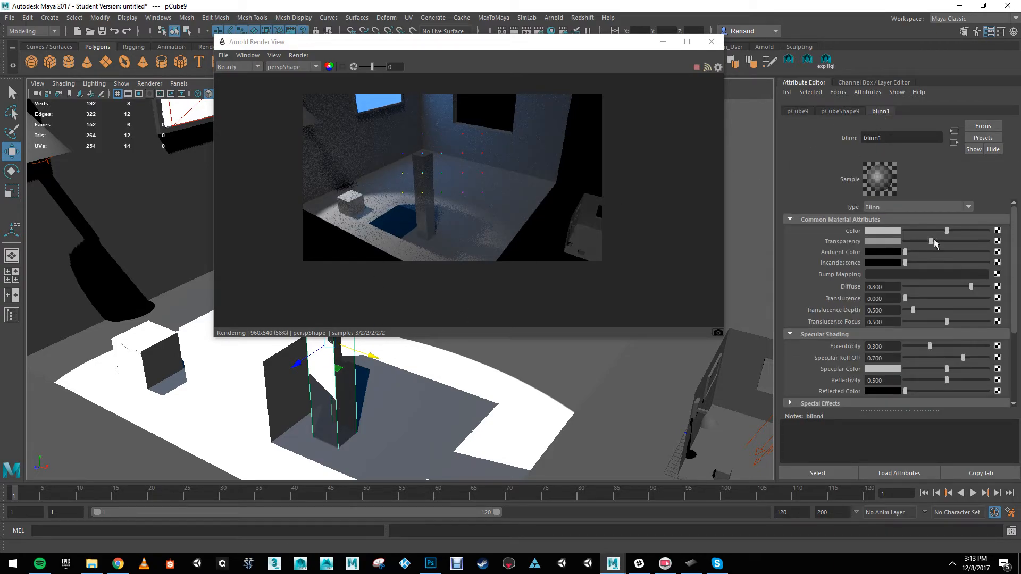
mouse_move(931, 242)
mouse_down()
mouse_move(963, 245)
mouse_move(946, 248)
mouse_up()
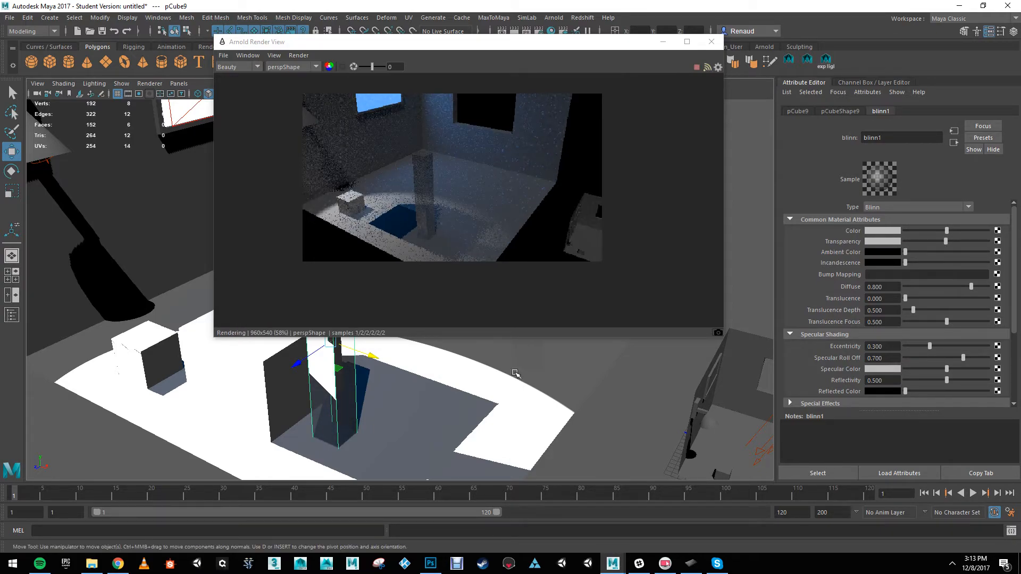
Step: Change the pillar's material type from Blinn to Ai Standard
drag(590, 42, 651, 128)
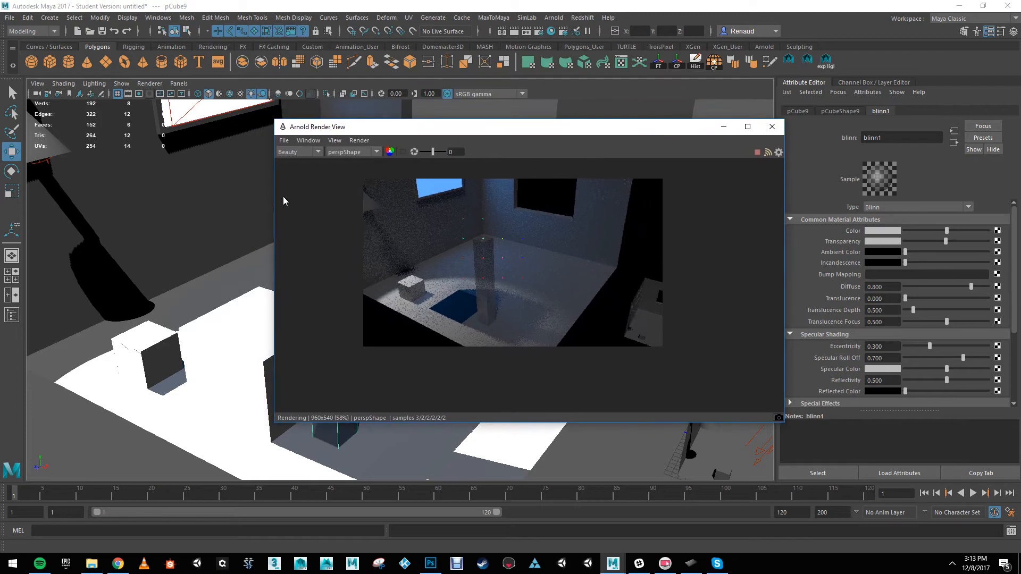
alt+middle_drag(194, 173, 140, 152)
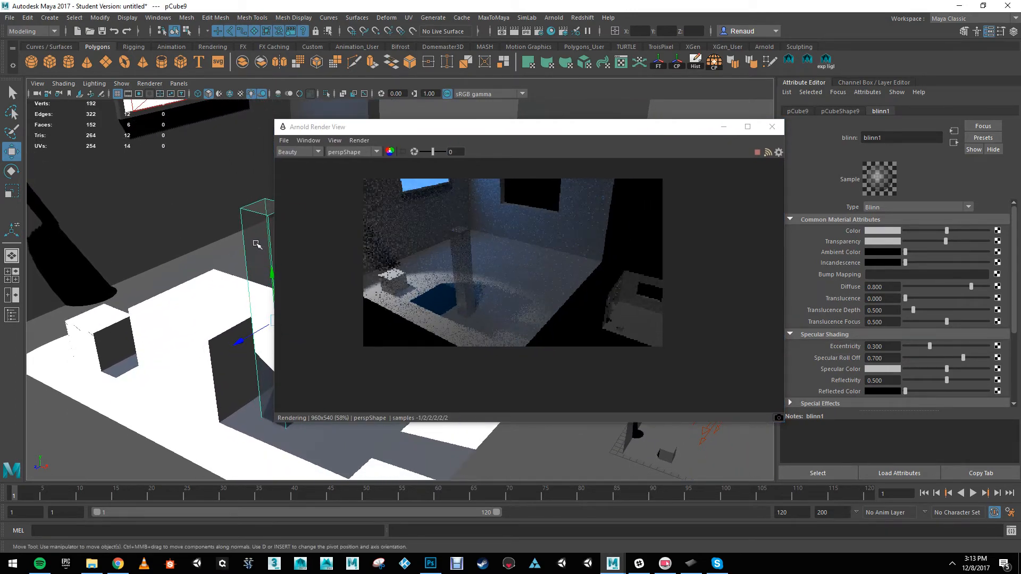
click(968, 208)
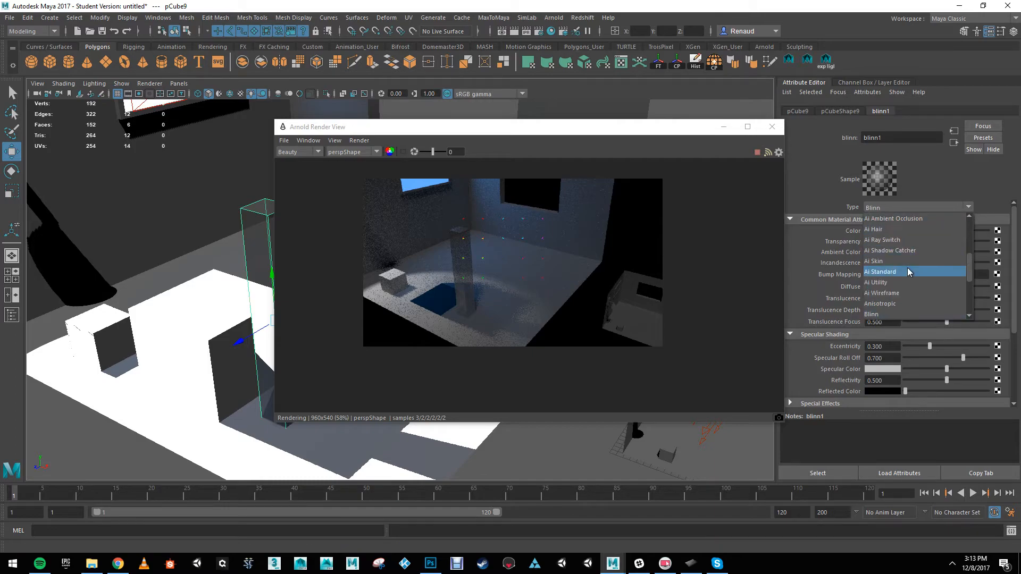
click(886, 273)
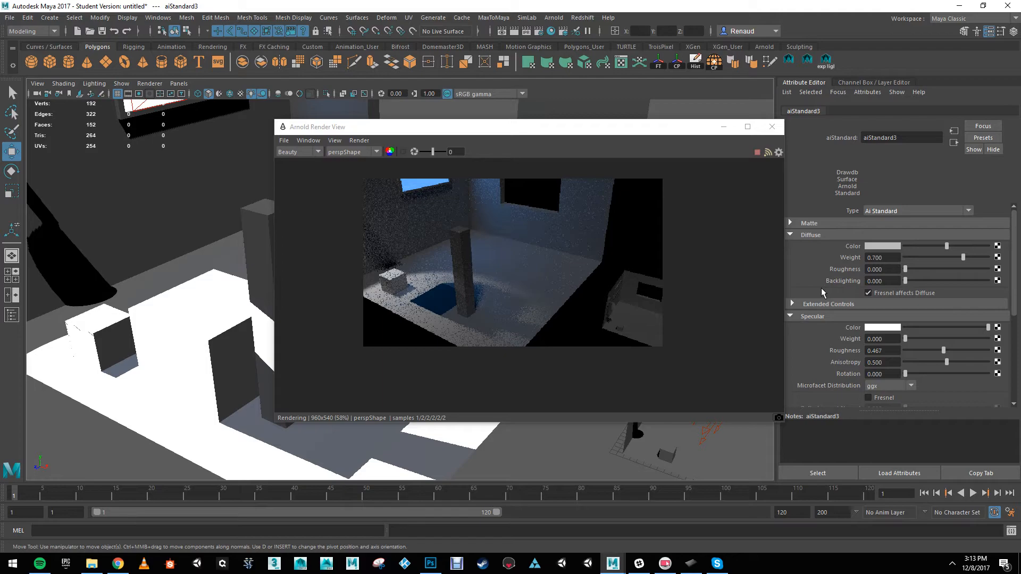
Step: Try lowering the Ai Standard material's Opacity in its Refraction settings, and restore it to full white
scroll(821, 288, down, 4)
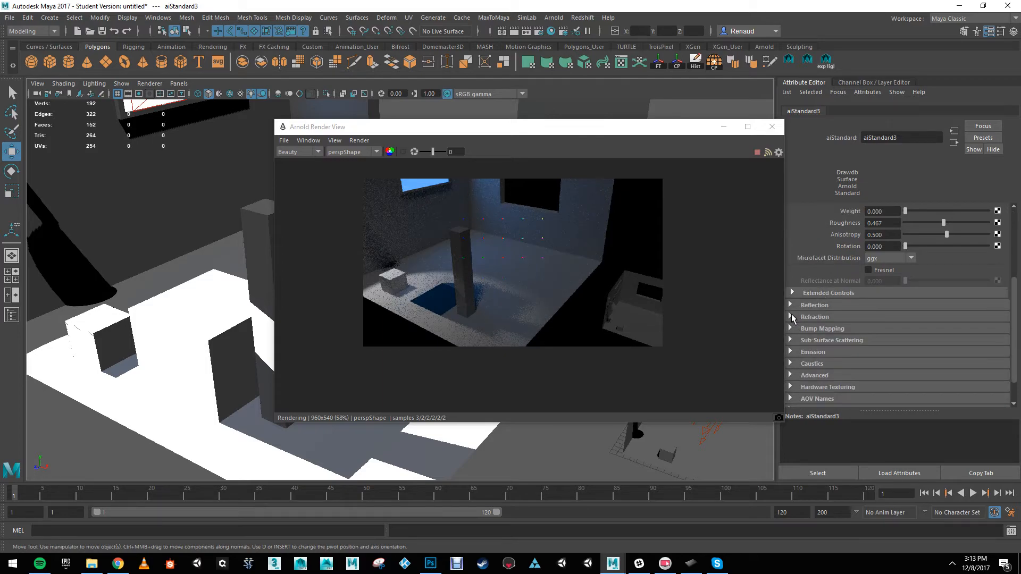
click(790, 317)
scroll(851, 310, down, 2)
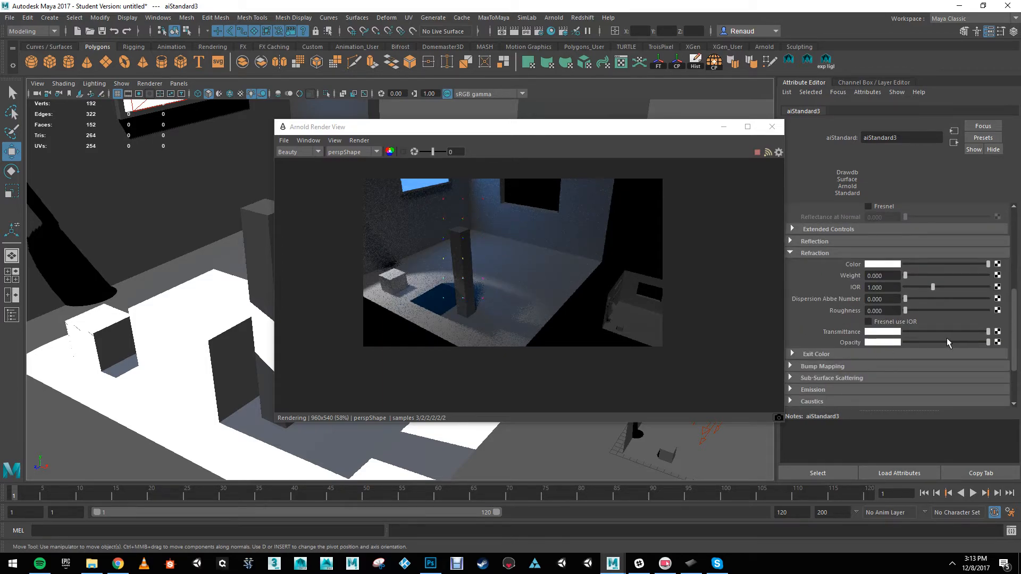
drag(949, 342, 988, 345)
Step: Examine the whole room beside the live render, selecting the light under the wall lamp and the window's area light
alt+drag(219, 298, 175, 304)
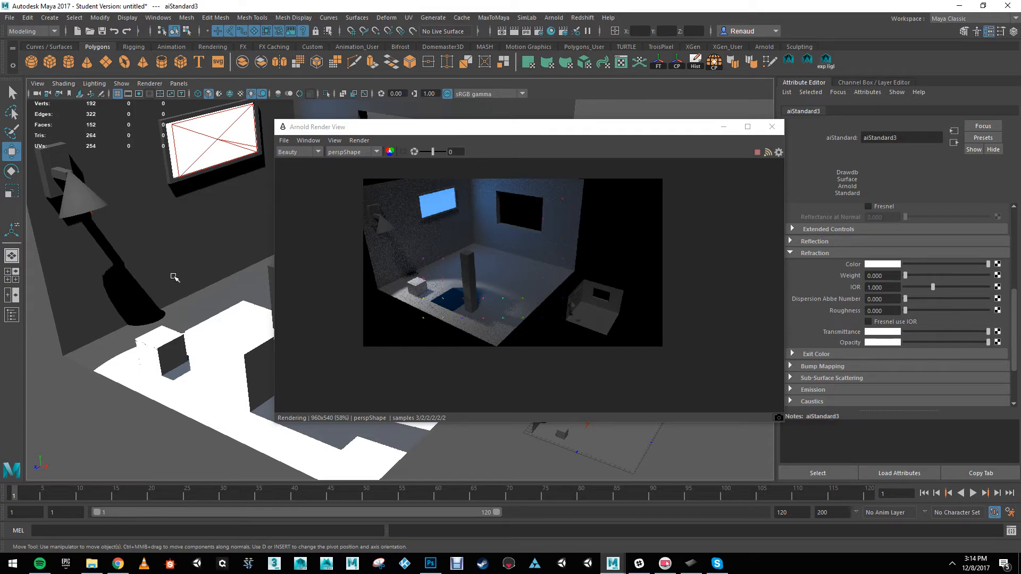
drag(404, 127, 602, 85)
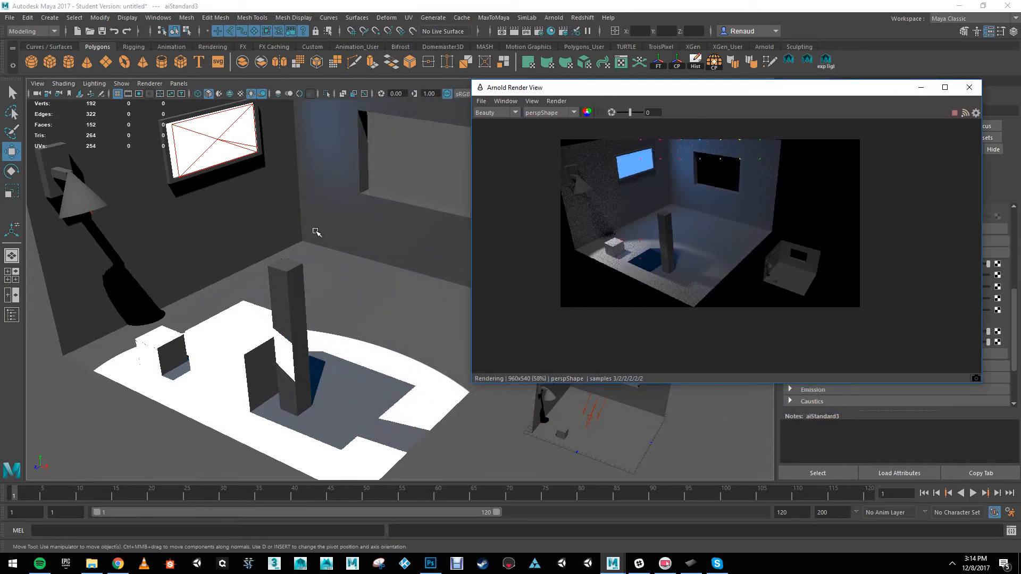
scroll(320, 251, up, 3)
alt+drag(320, 251, 330, 238)
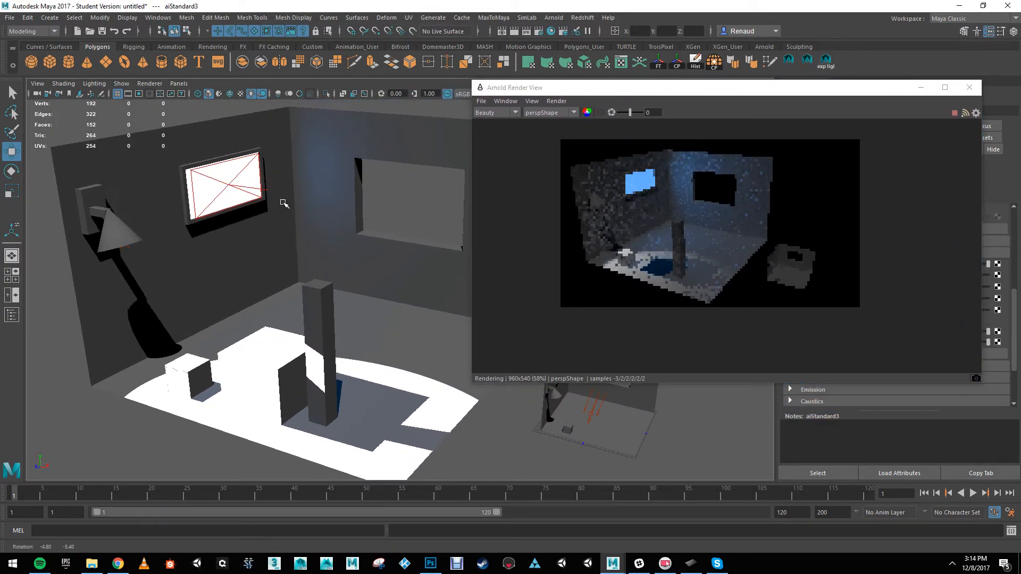
click(130, 249)
click(228, 219)
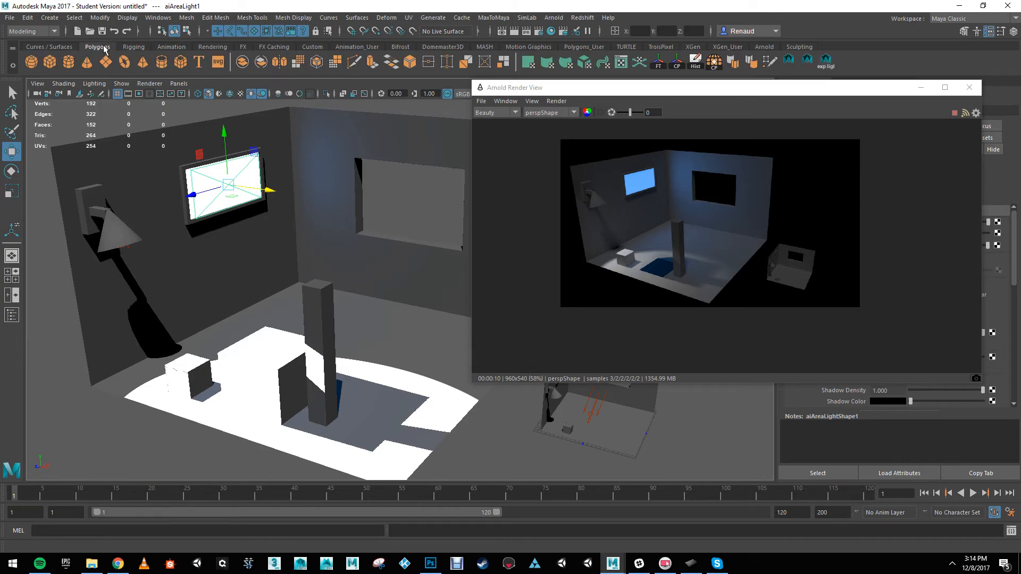
Step: Create a point light and place it just above the floor between the wall lamp and the small cube
click(212, 47)
click(68, 62)
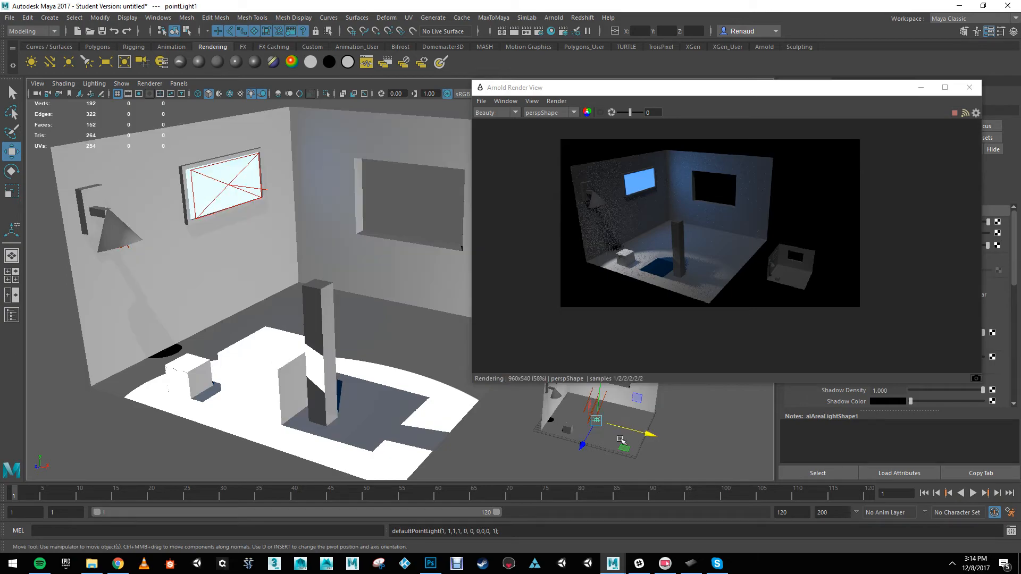
drag(650, 433, 242, 333)
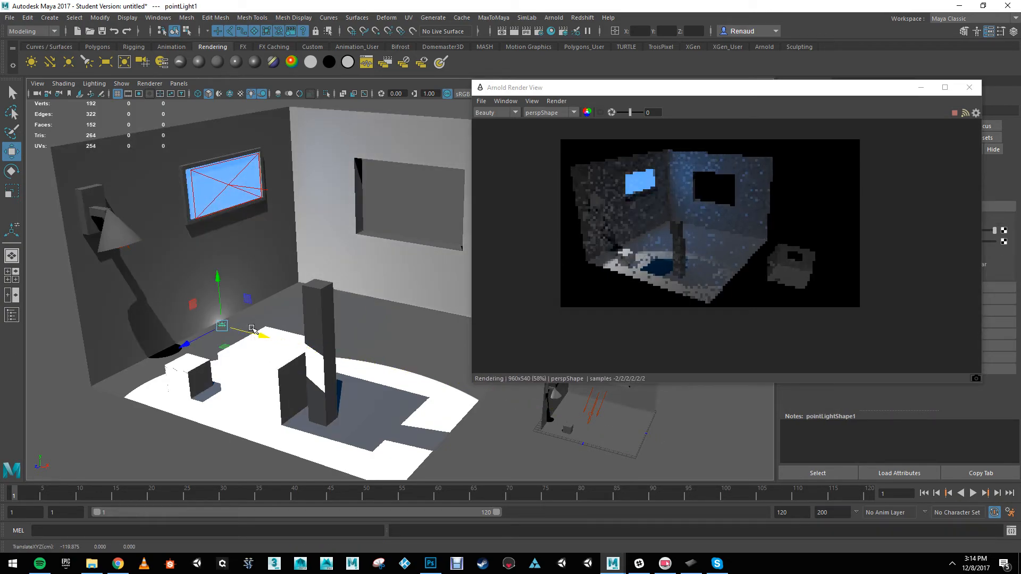
drag(217, 277, 215, 263)
drag(184, 331, 198, 366)
Step: Raise the point light's intensity to 7.229 and shift it slightly away from the lamp wall
drag(702, 92, 553, 99)
drag(833, 391, 689, 384)
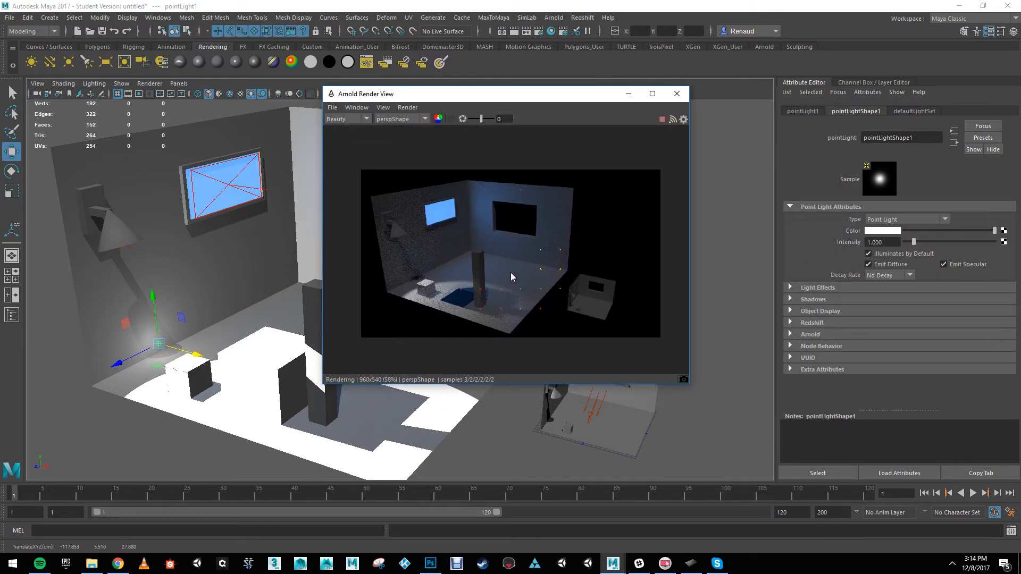
scroll(152, 321, up, 3)
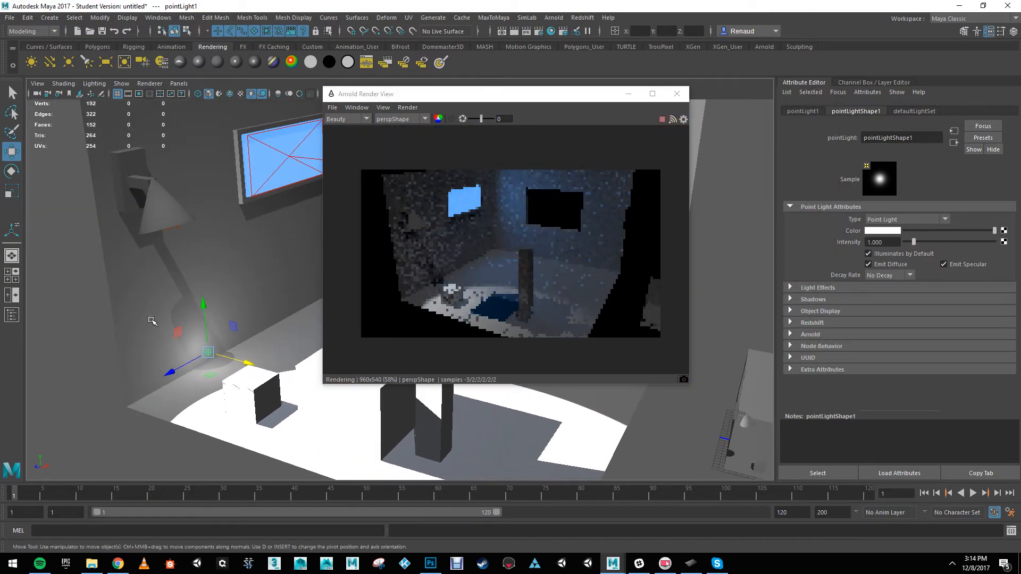
scroll(151, 320, up, 3)
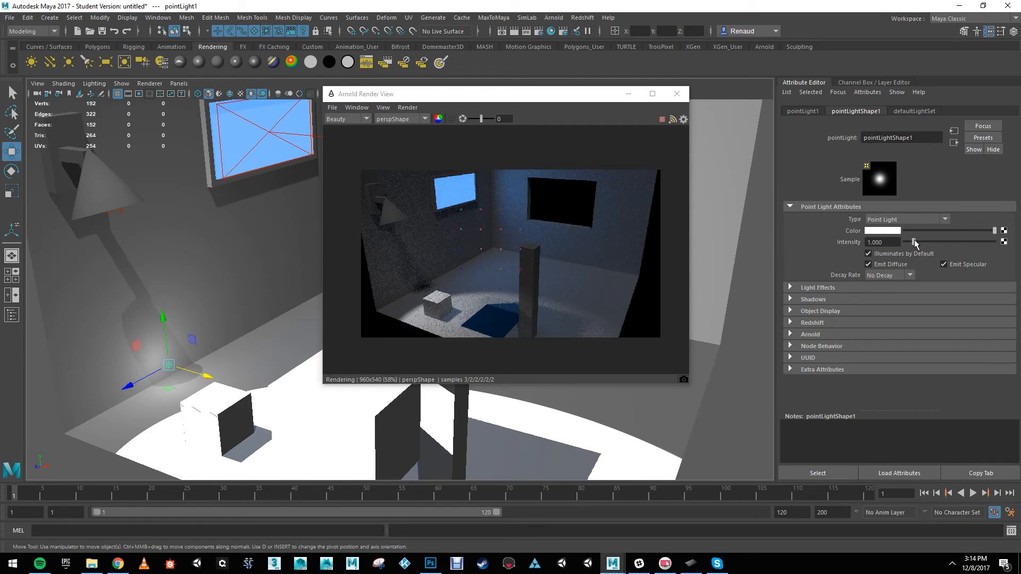
drag(936, 242, 969, 242)
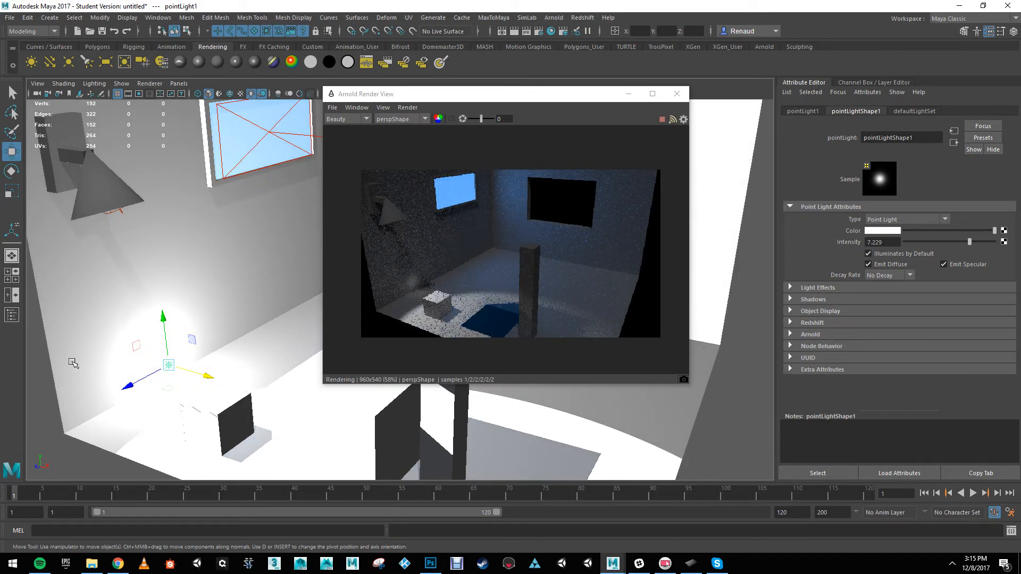
drag(208, 376, 229, 378)
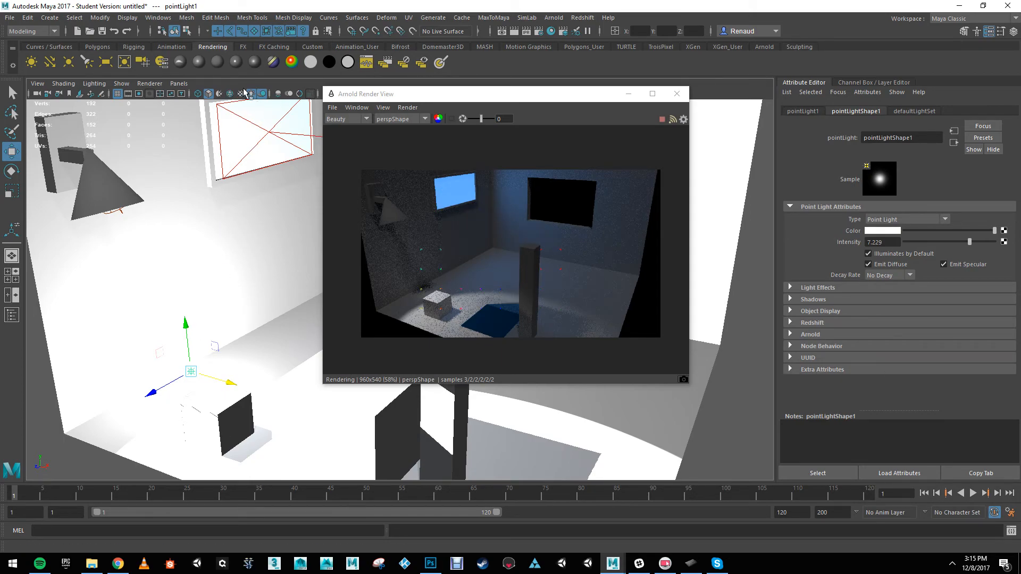
Step: Switch off the scene lighting preview in the viewport and delete the point light
click(253, 95)
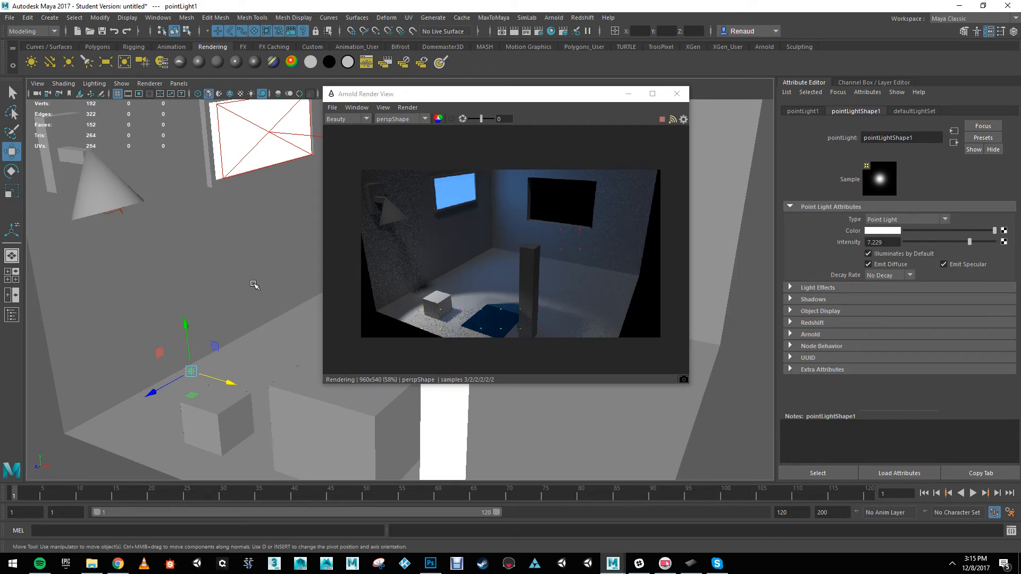
alt+drag(221, 257, 188, 263)
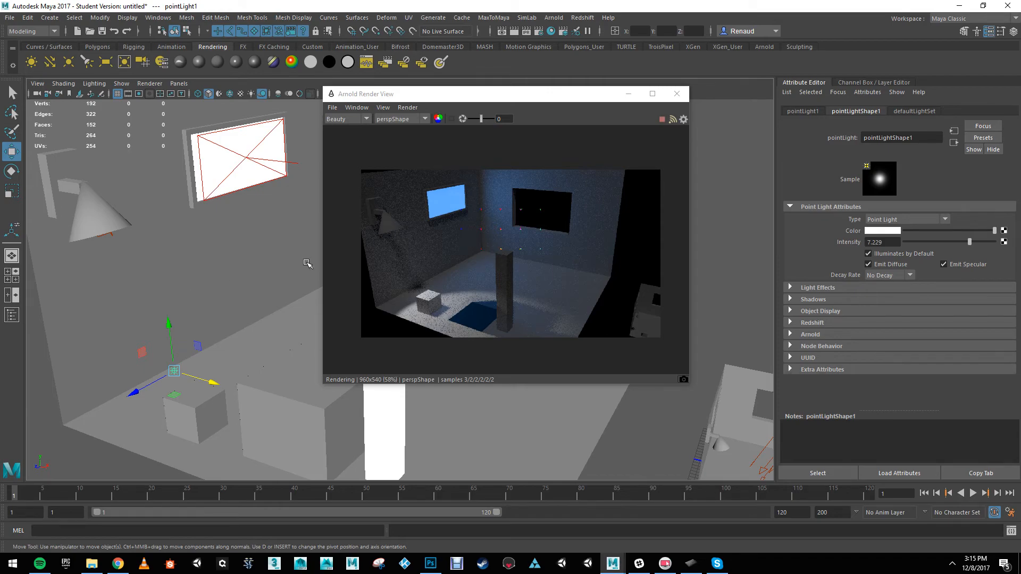
alt+drag(236, 243, 206, 241)
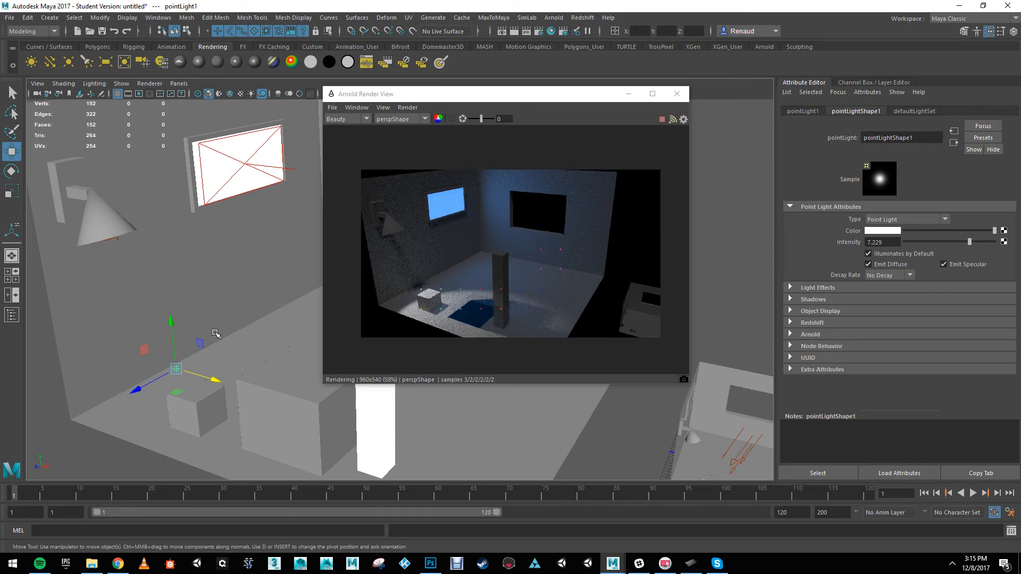
click(179, 379)
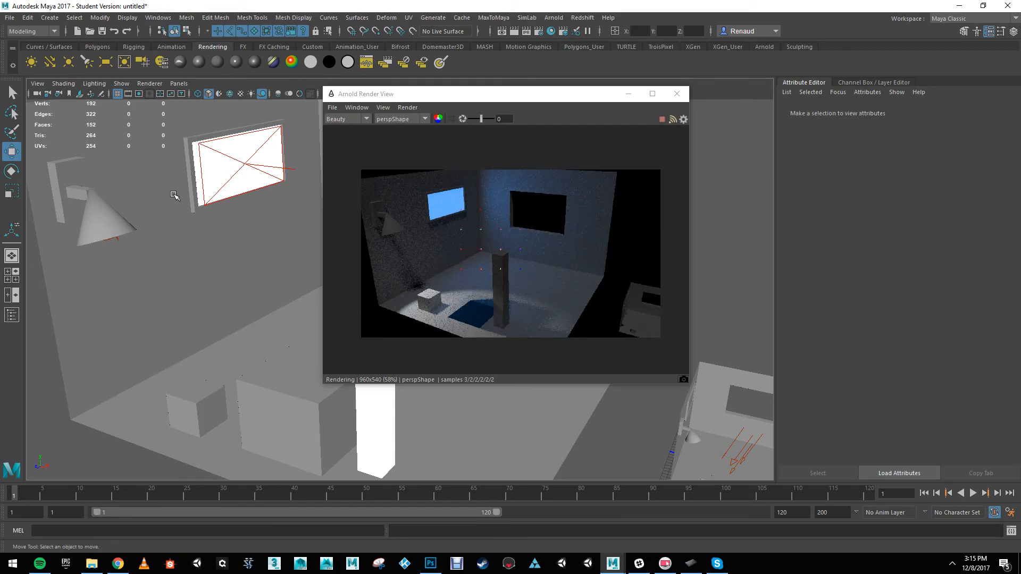
Step: Delete the directional light beside the small duplicate room to compare the live render, and undo the deletion
click(736, 449)
click(753, 468)
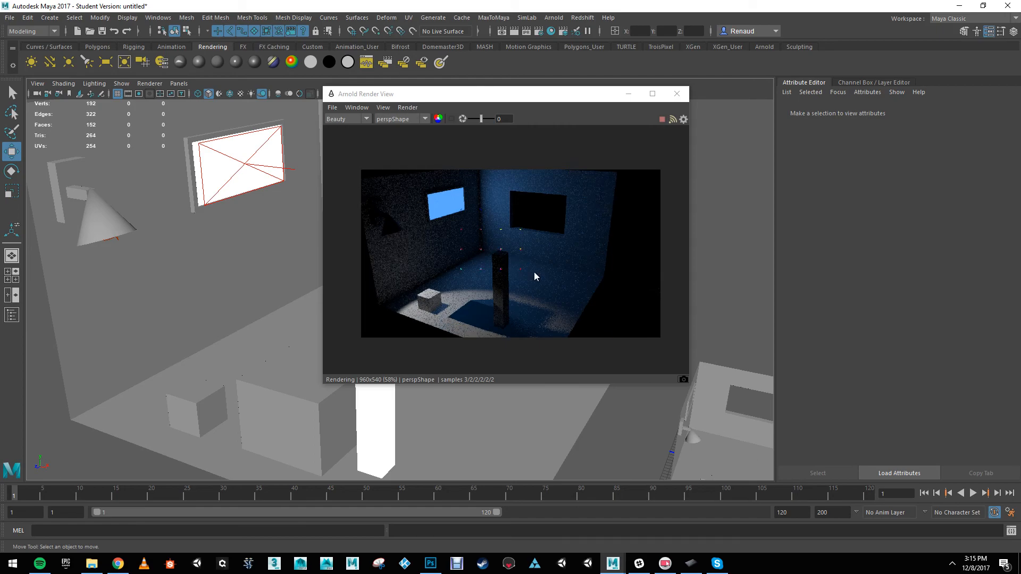
key(ctrl+z)
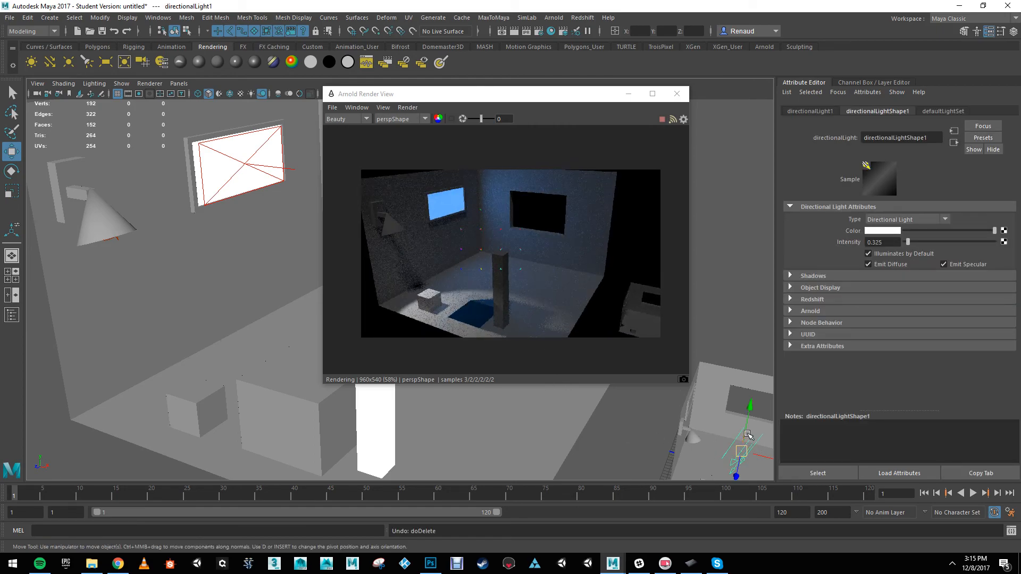
Step: Rotate the directional light slightly to change the direction of its light in the live render
key(e)
mouse_move(754, 457)
mouse_down()
mouse_move(755, 431)
mouse_move(757, 451)
mouse_up()
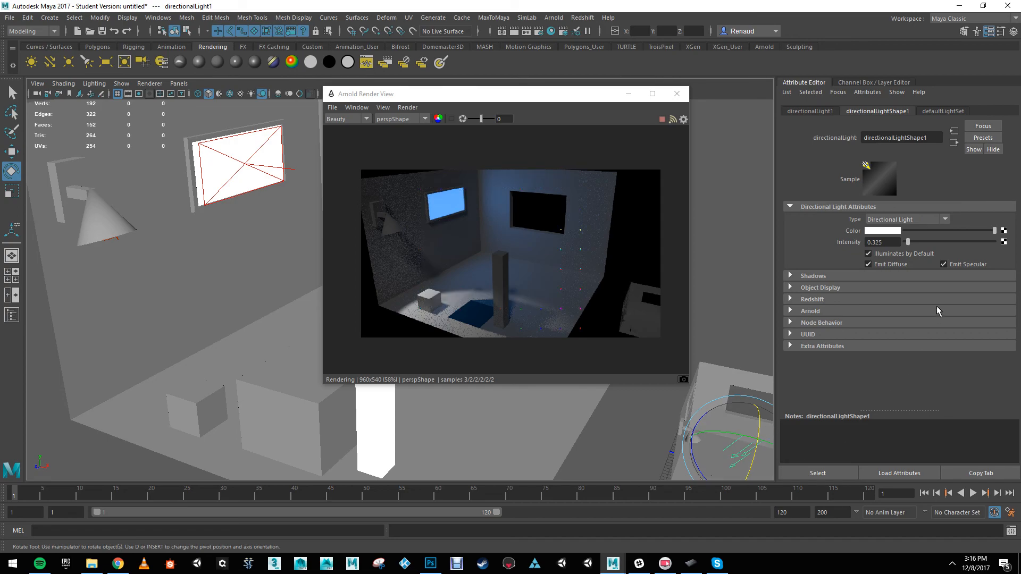
Step: Turn off Cast Shadows in the directional light's Arnold attributes and rotate the light to about -39, 14, -15 degrees
click(790, 277)
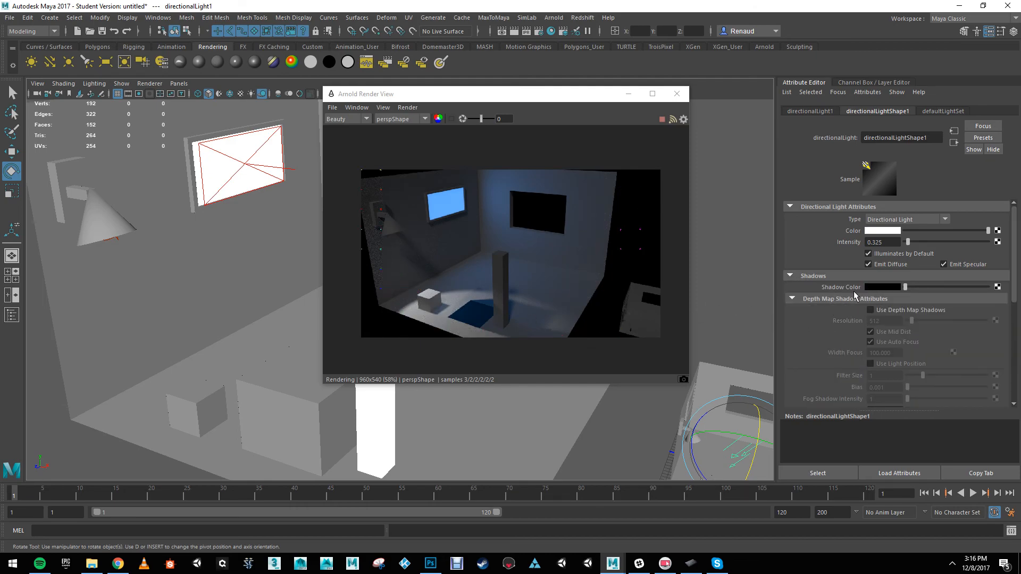
scroll(854, 294, down, 5)
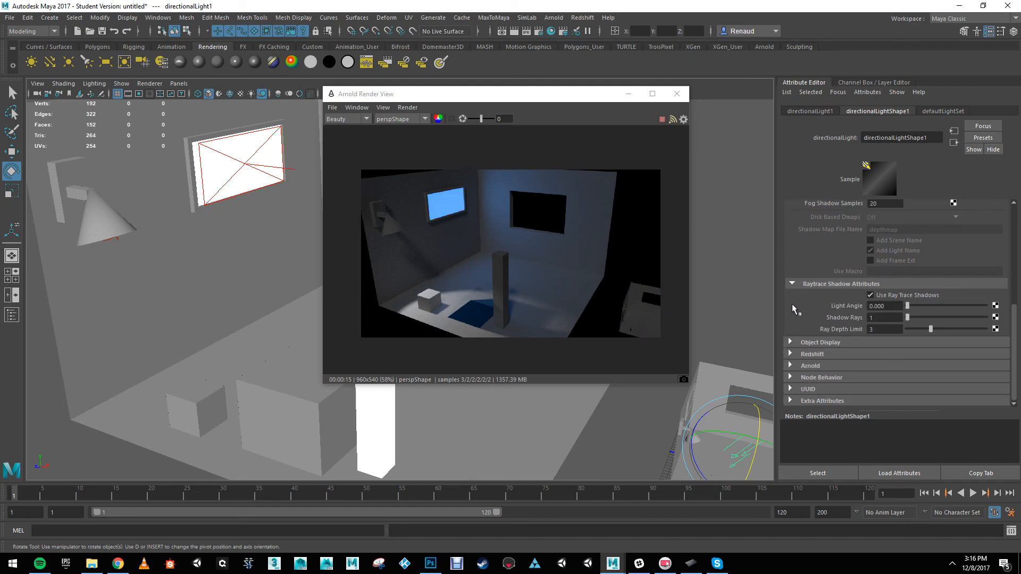
click(790, 366)
scroll(787, 369, down, 3)
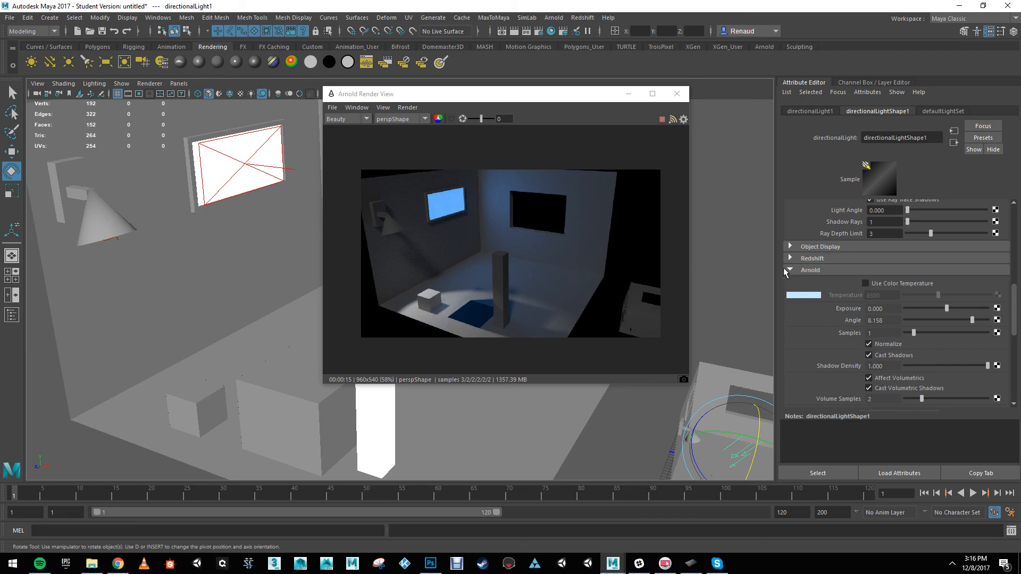
click(869, 355)
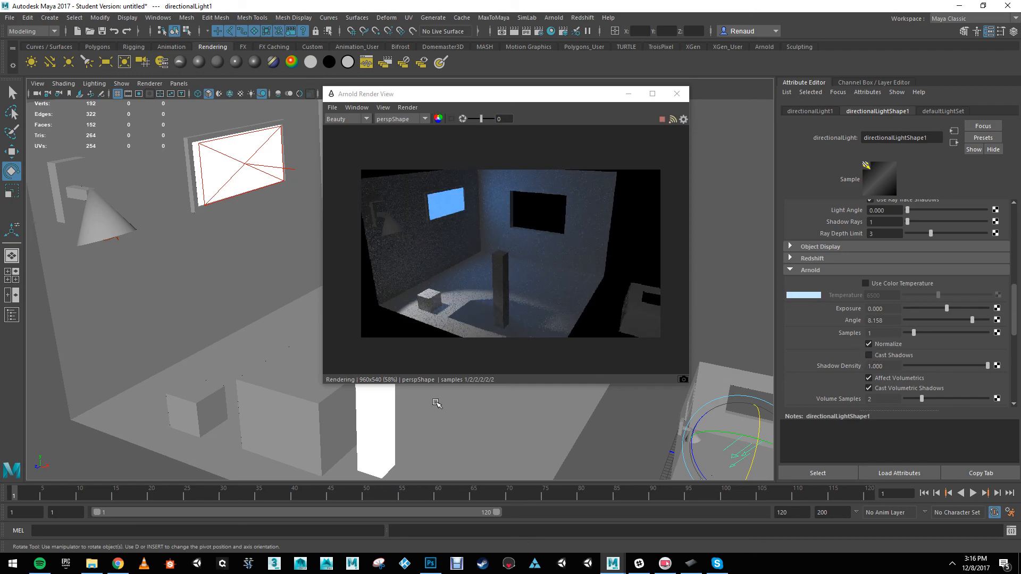
drag(752, 438, 760, 430)
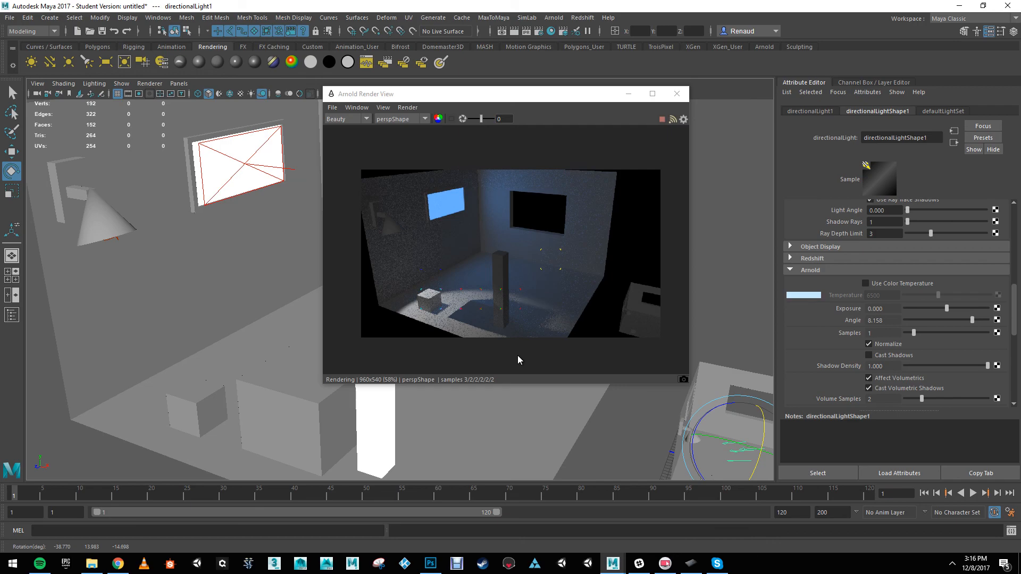
key(alt+z)
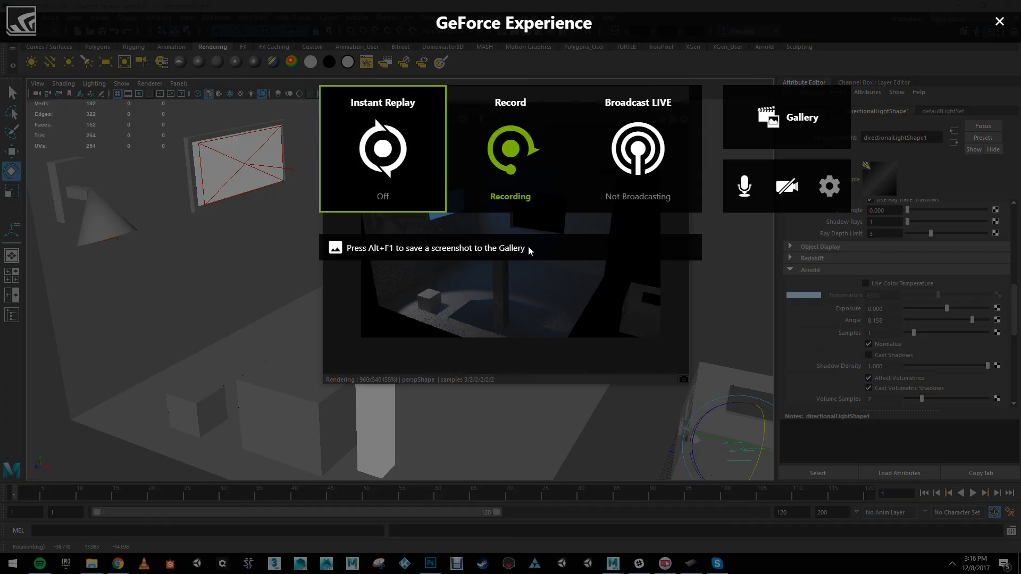